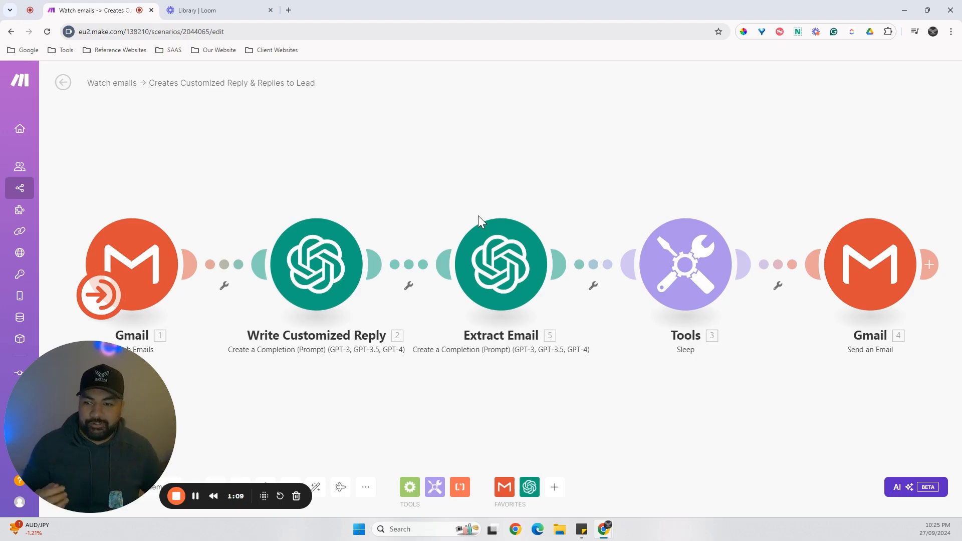
{"action": "left_click_drag", "start_coordinate": [382, 140], "coordinate": [385, 121]}
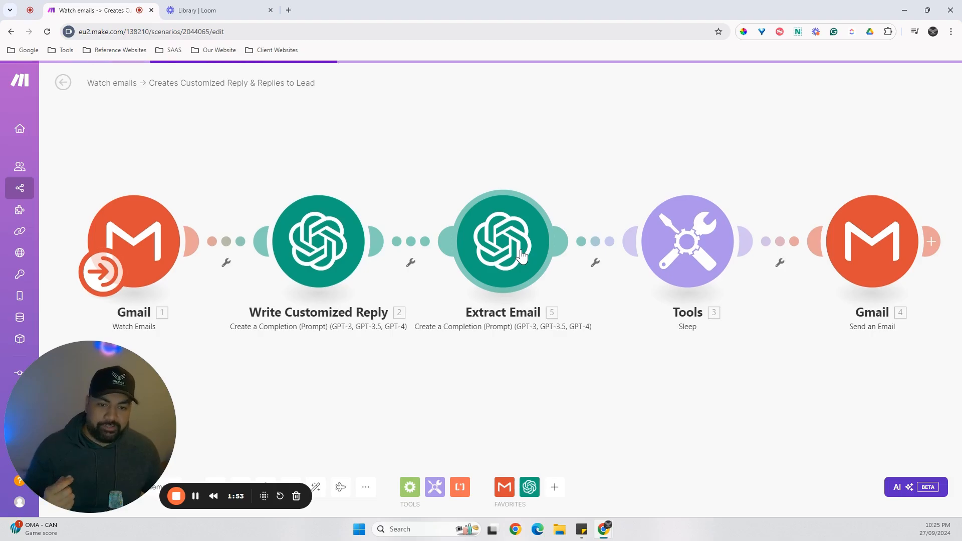
{"action": "left_click_drag", "start_coordinate": [594, 394], "coordinate": [524, 378]}
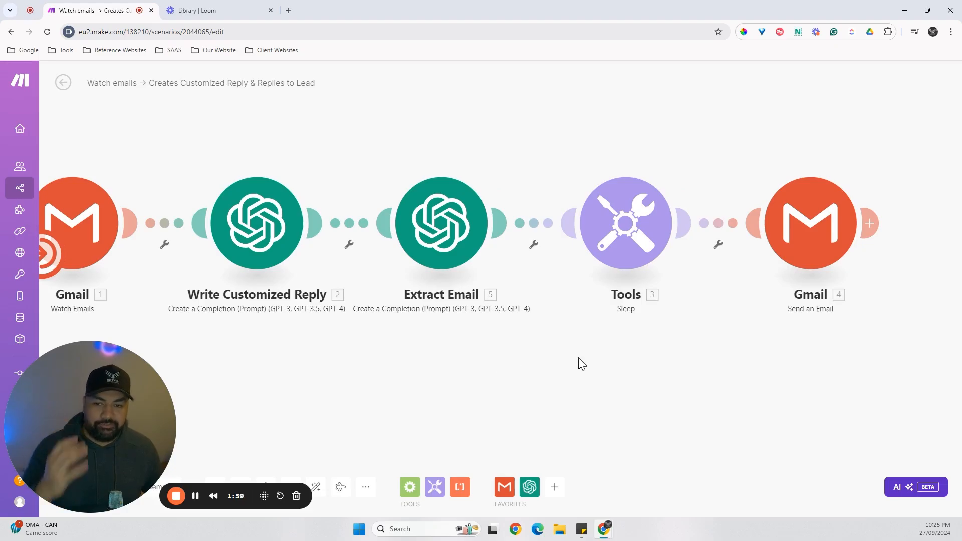
{"action": "left_click_drag", "start_coordinate": [555, 361], "coordinate": [597, 398]}
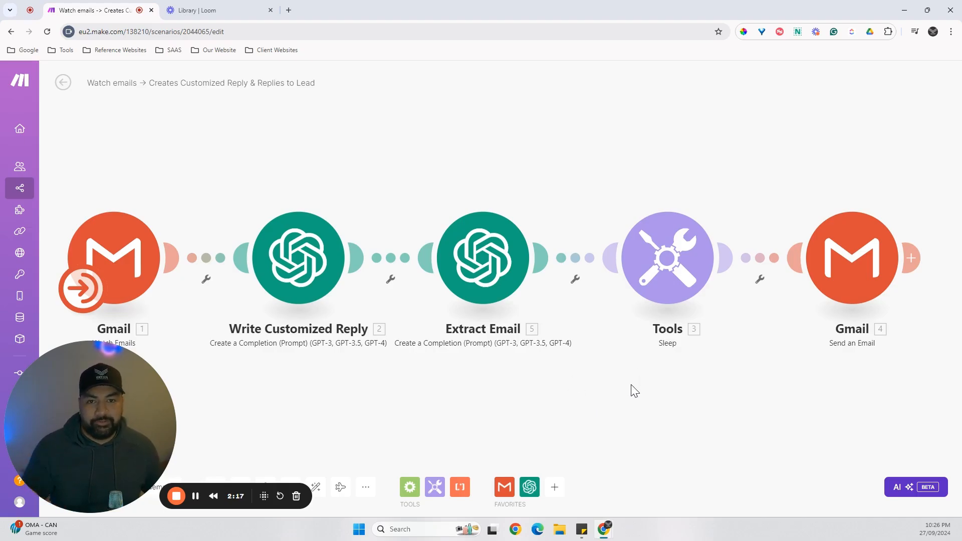
{"action": "scroll", "coordinate": [582, 401], "scroll_direction": "right", "scroll_amount": 2}
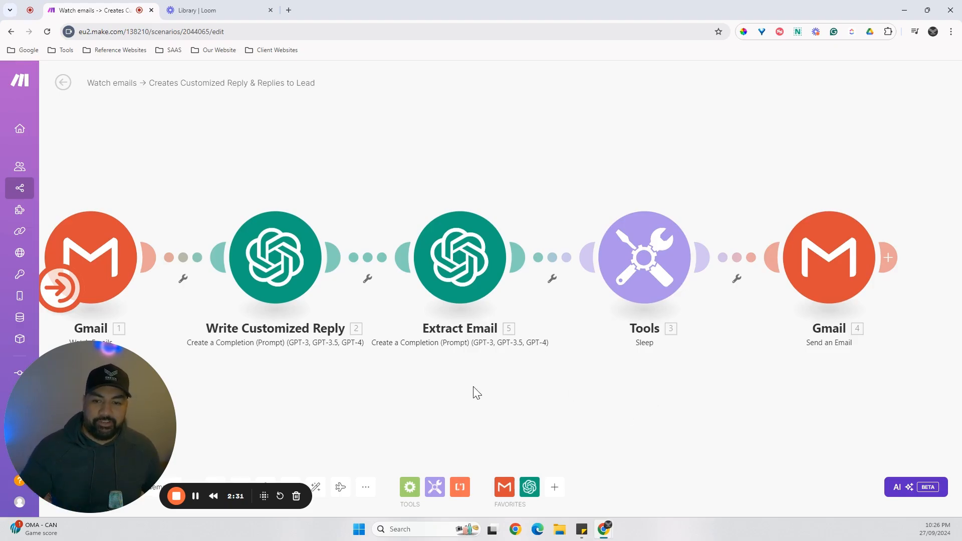
{"action": "left_click_drag", "start_coordinate": [474, 387], "coordinate": [502, 375]}
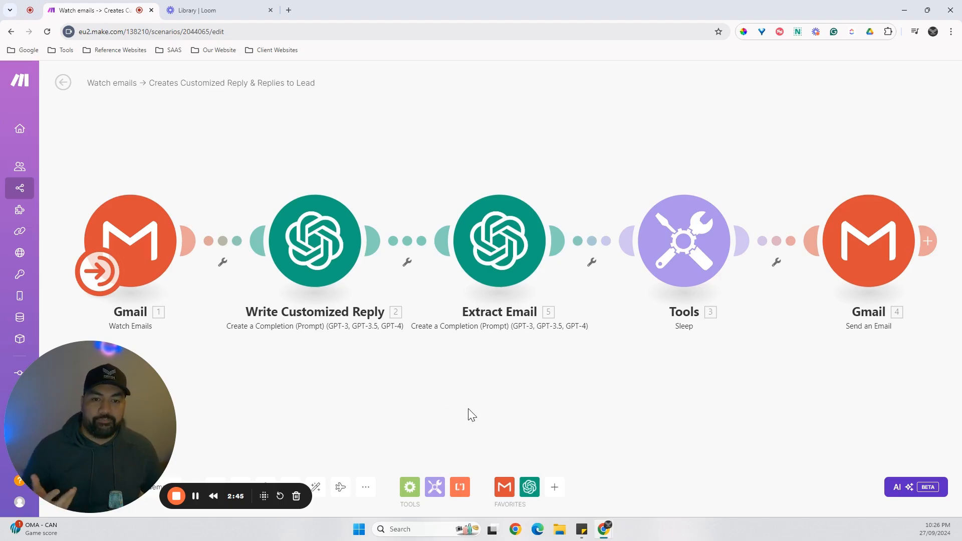
{"action": "left_click_drag", "start_coordinate": [471, 415], "coordinate": [454, 417]}
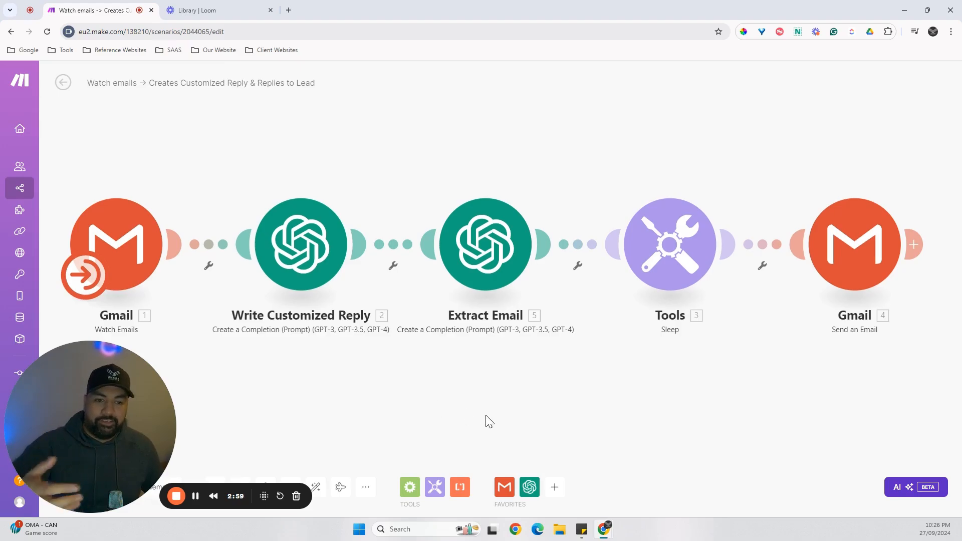
{"action": "left_click", "coordinate": [196, 497]}
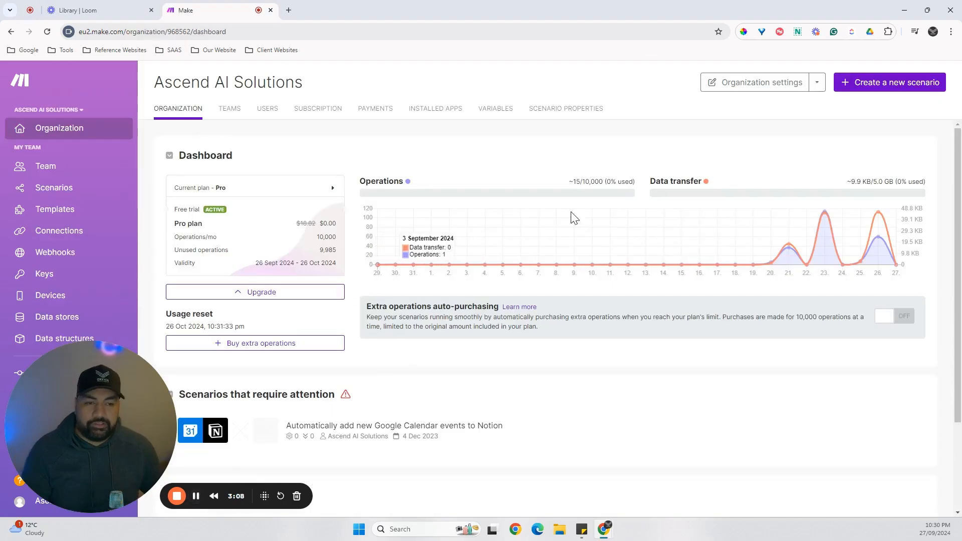
Create a new scenario and name it "AI Auto Email Responder".
{"action": "left_click", "coordinate": [908, 90]}
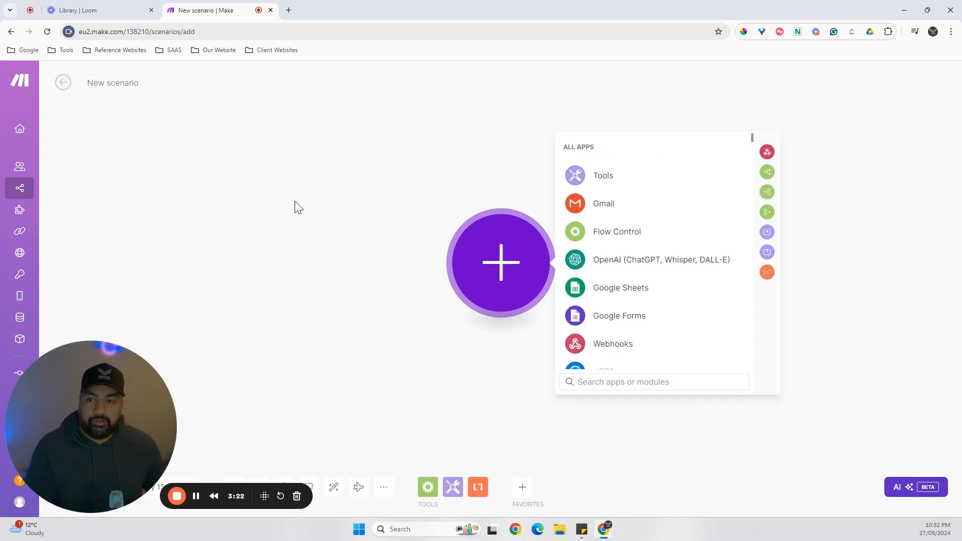
{"action": "left_click", "coordinate": [133, 83]}
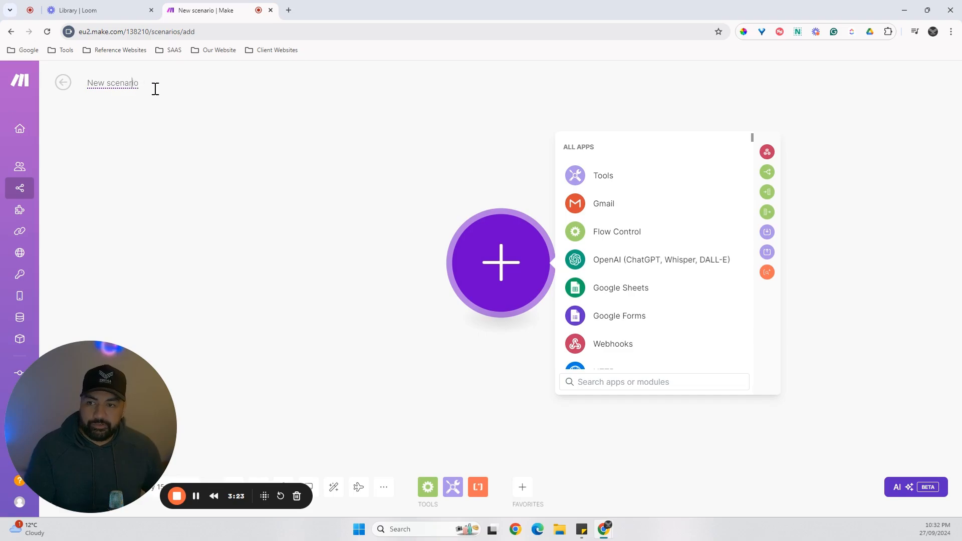
{"action": "triple_click", "coordinate": [133, 82]}
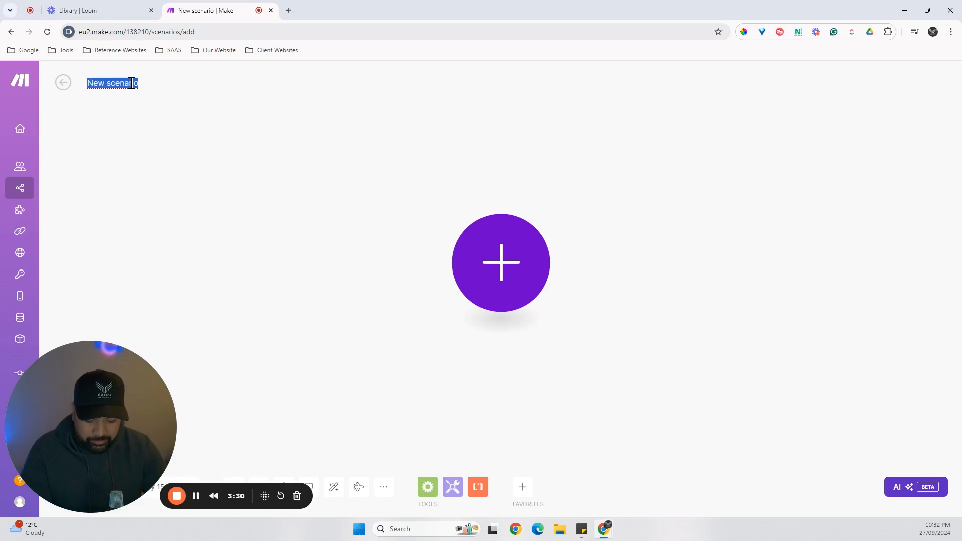
{"action": "type", "text": "Aut"}
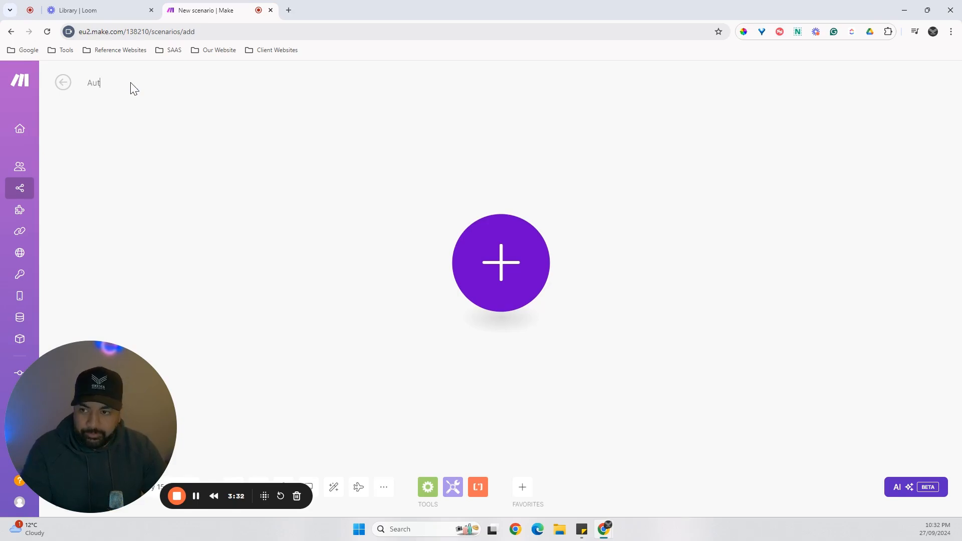
{"action": "key", "text": "BackSpace"}
{"action": "key", "text": "BackSpace"}
{"action": "key", "text": "BackSpace"}
{"action": "type", "text": "AI Au"}
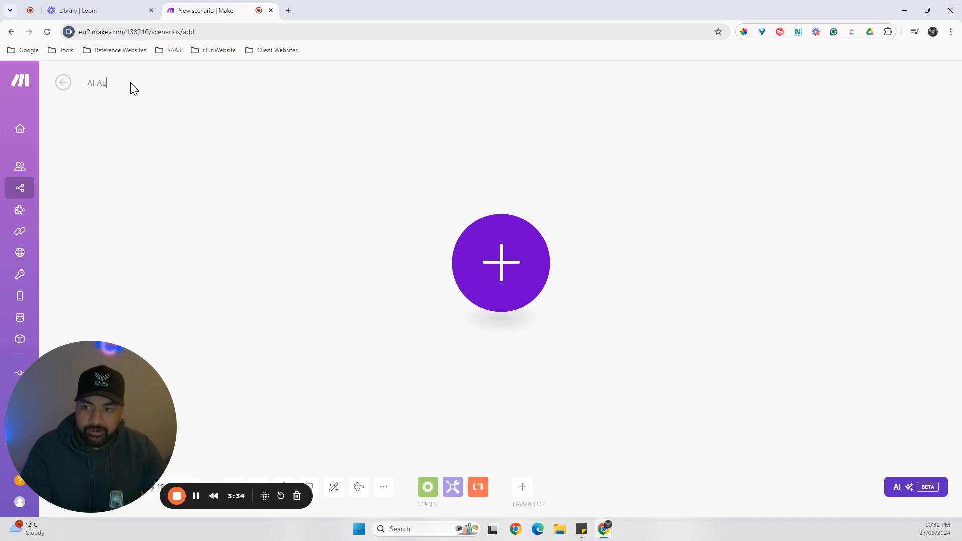
{"action": "type", "text": "to Email"}
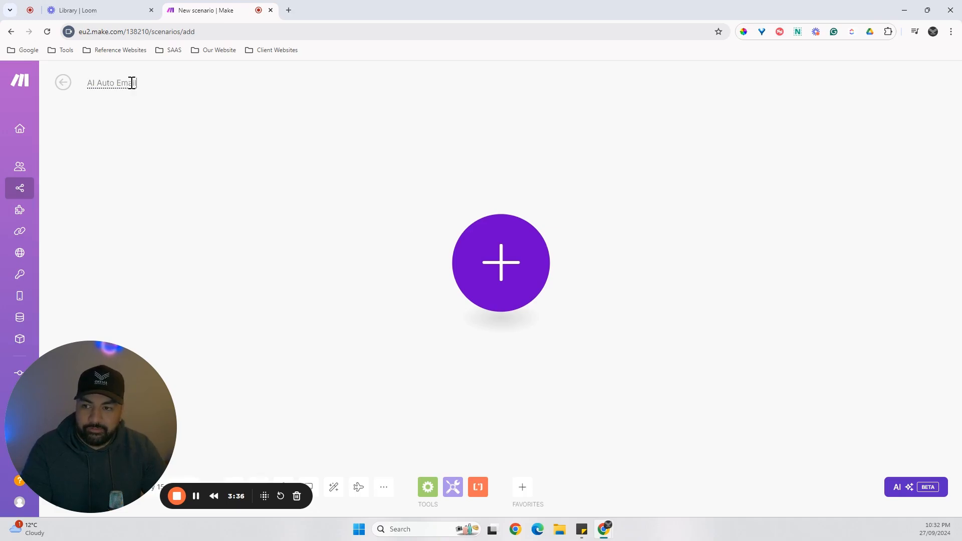
{"action": "type", "text": " Responder"}
{"action": "key", "text": "Return"}
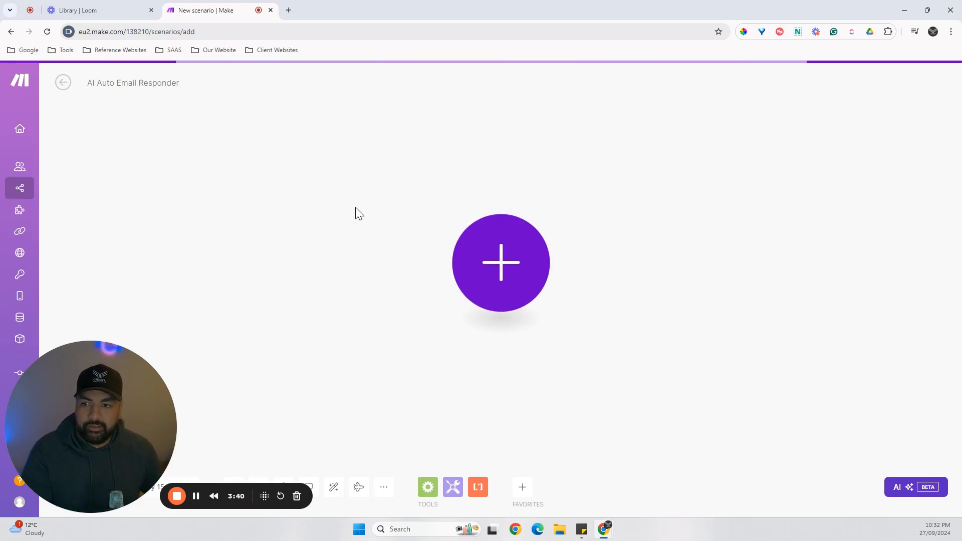
{"action": "left_click", "coordinate": [480, 287]}
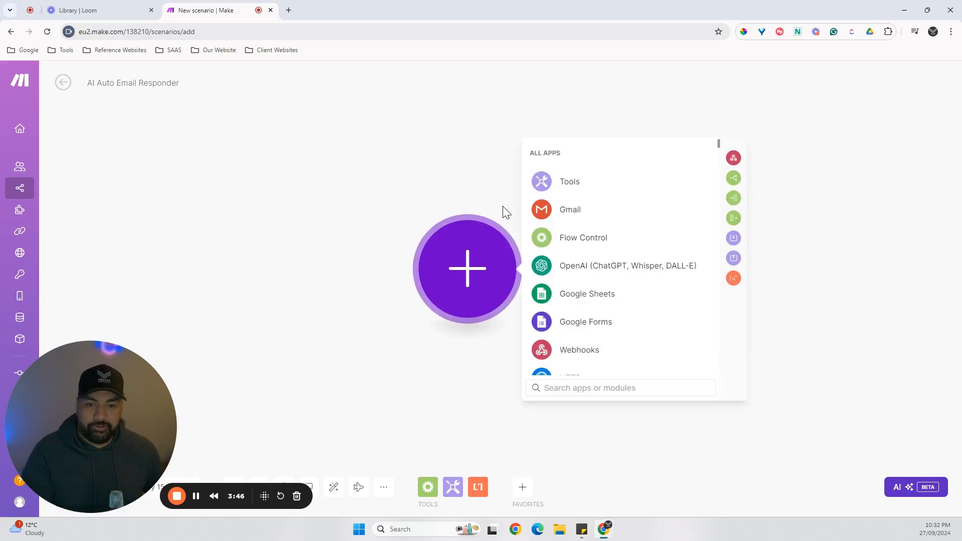
{"action": "left_click", "coordinate": [568, 215]}
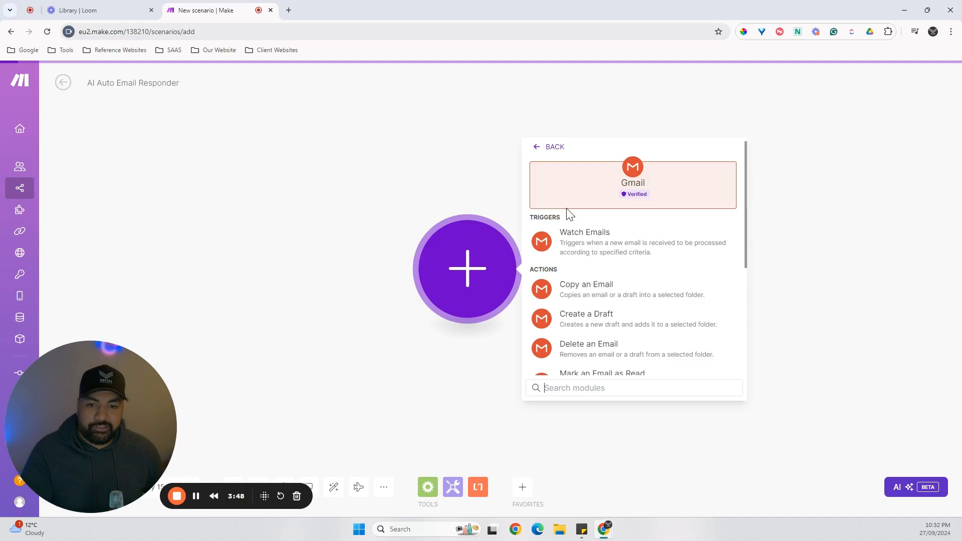
{"action": "left_click", "coordinate": [612, 241]}
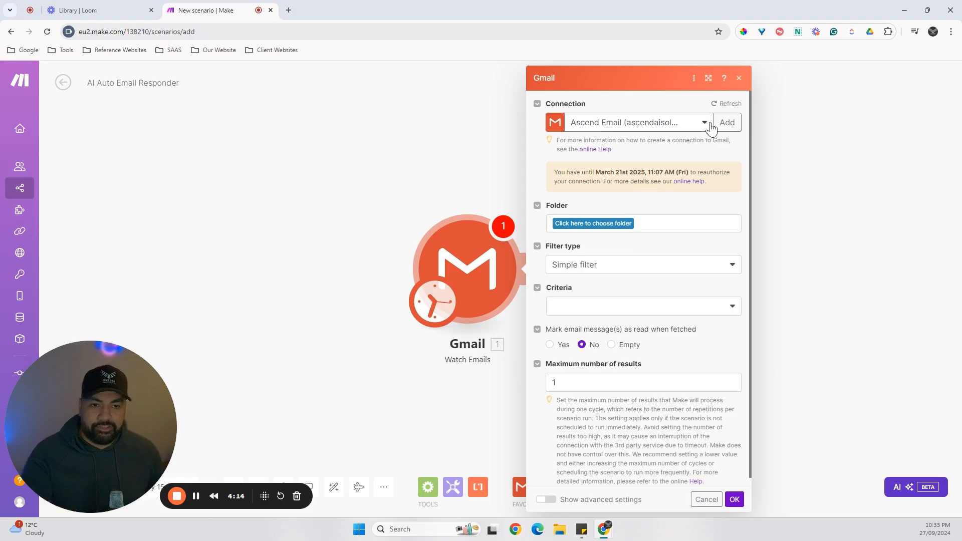
{"action": "left_click", "coordinate": [739, 78]}
{"action": "right_click", "coordinate": [472, 268]}
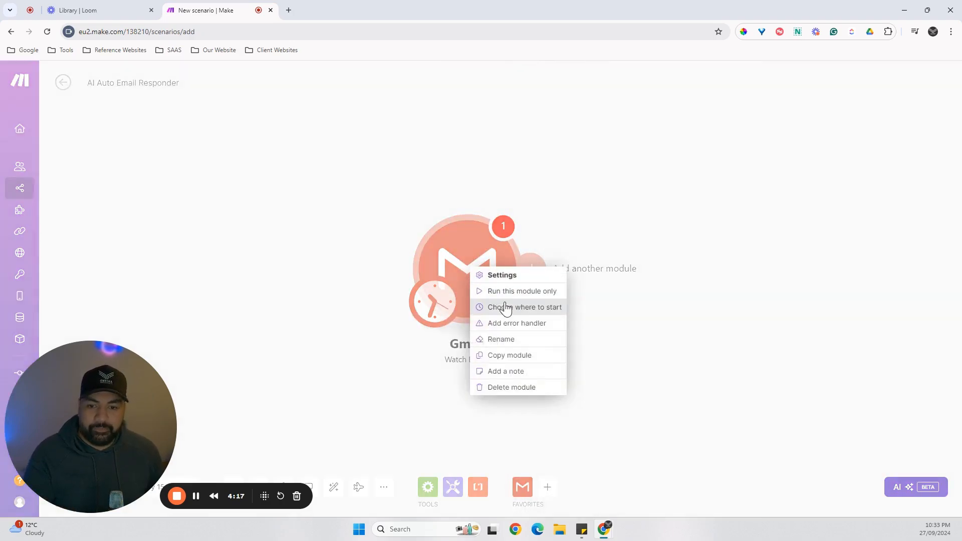
{"action": "left_click", "coordinate": [505, 391]}
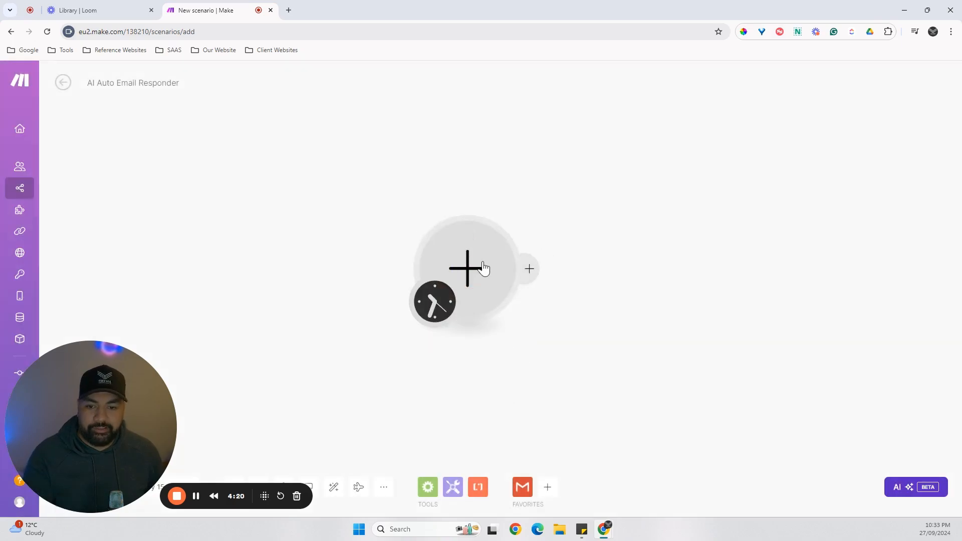
Try the built-in Email app's Watch Emails trigger as the first module, and delete that module from the scenario.
{"action": "left_click", "coordinate": [475, 283]}
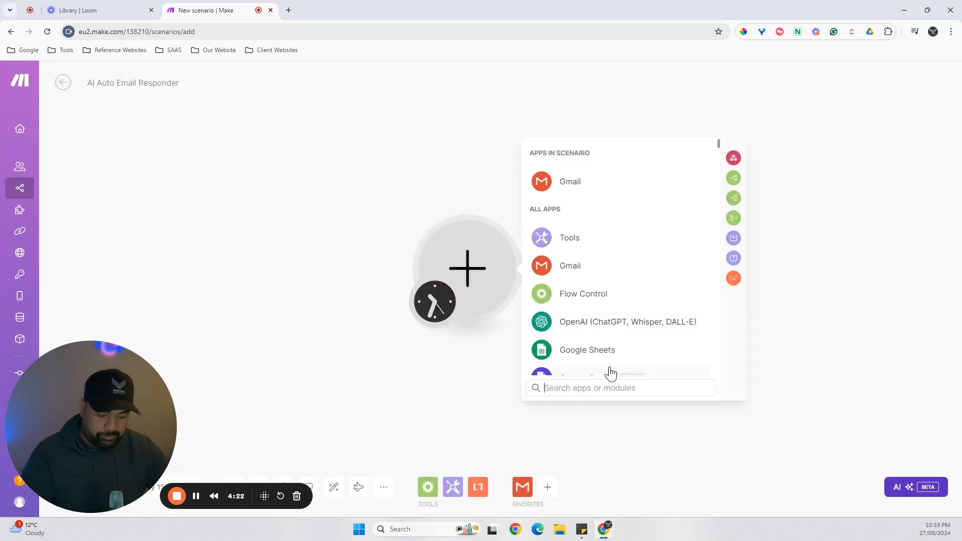
{"action": "type", "text": "Email"}
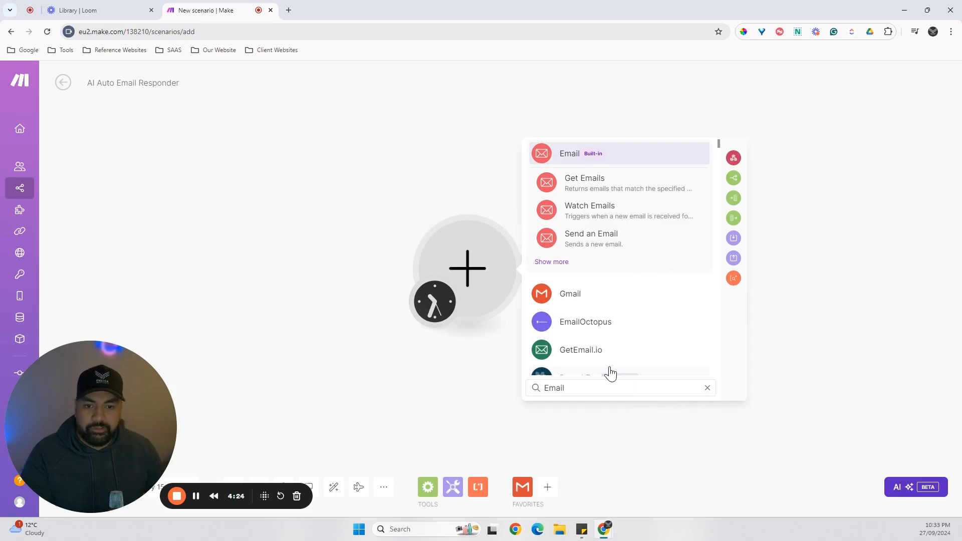
{"action": "left_click", "coordinate": [583, 213]}
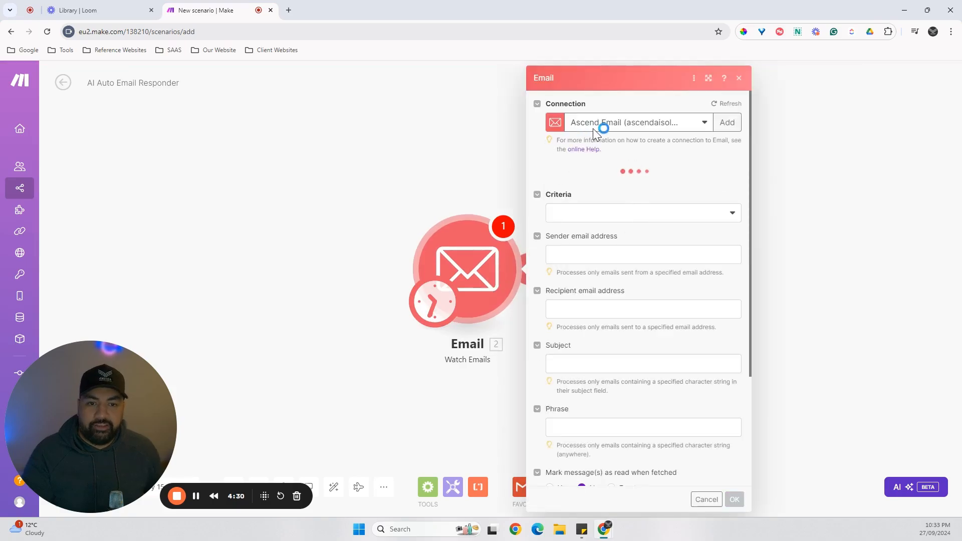
{"action": "left_click", "coordinate": [742, 80]}
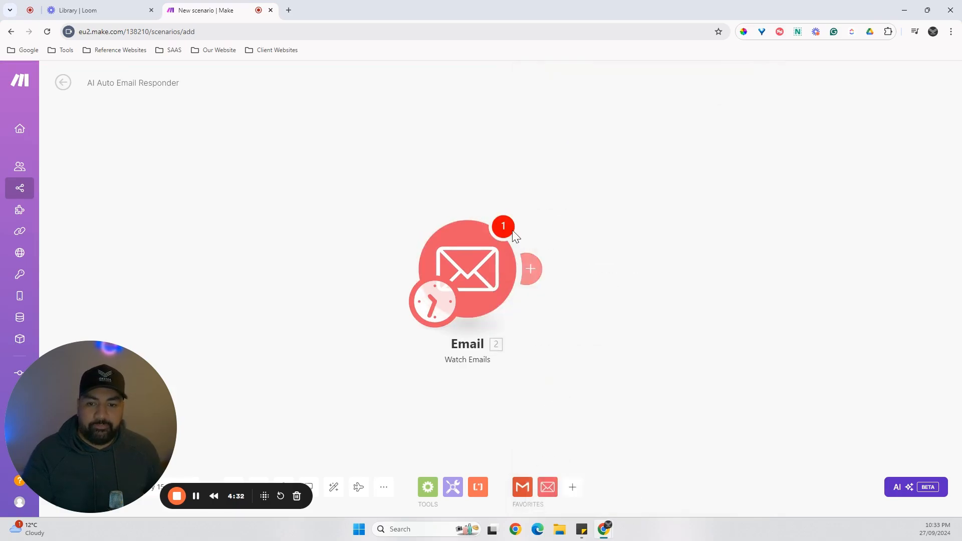
{"action": "left_click", "coordinate": [470, 283]}
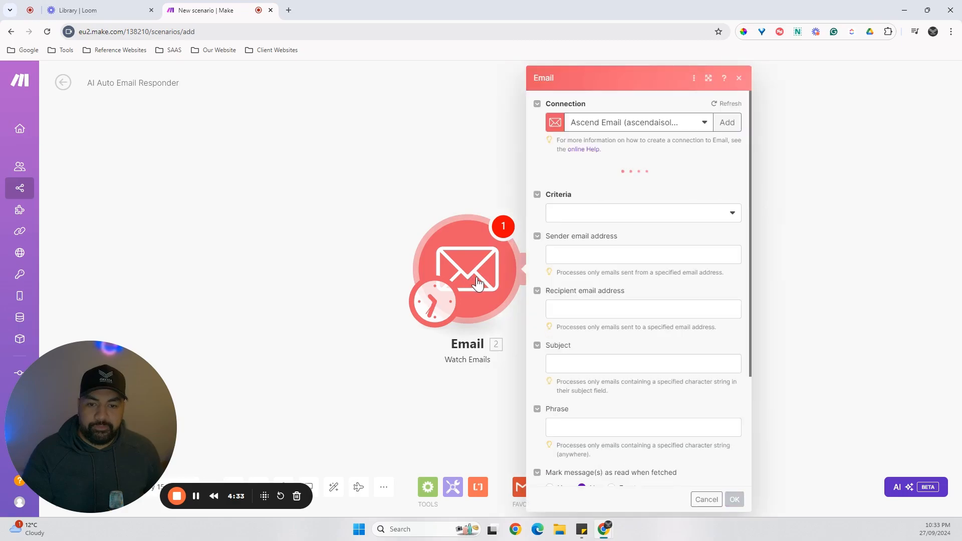
{"action": "left_click", "coordinate": [739, 78]}
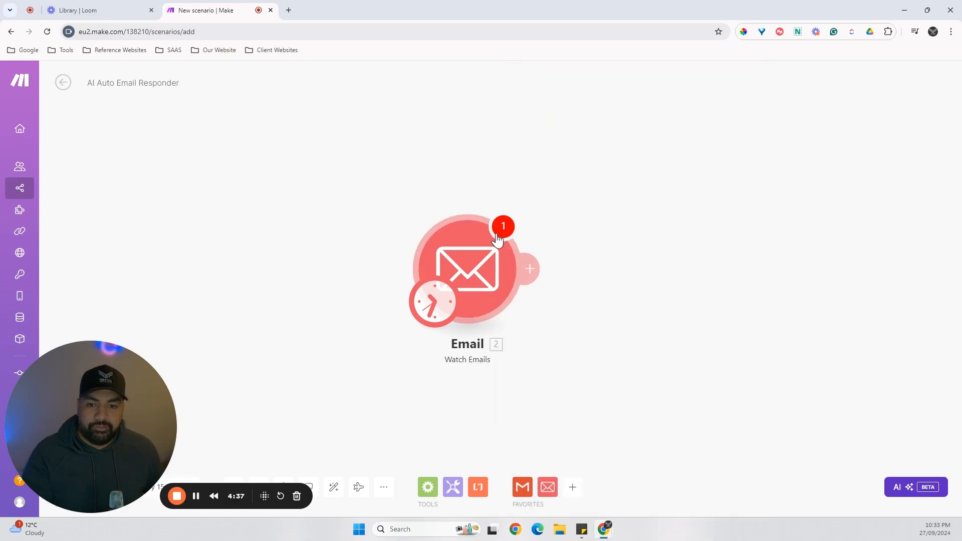
{"action": "right_click", "coordinate": [473, 280]}
{"action": "left_click", "coordinate": [516, 403]}
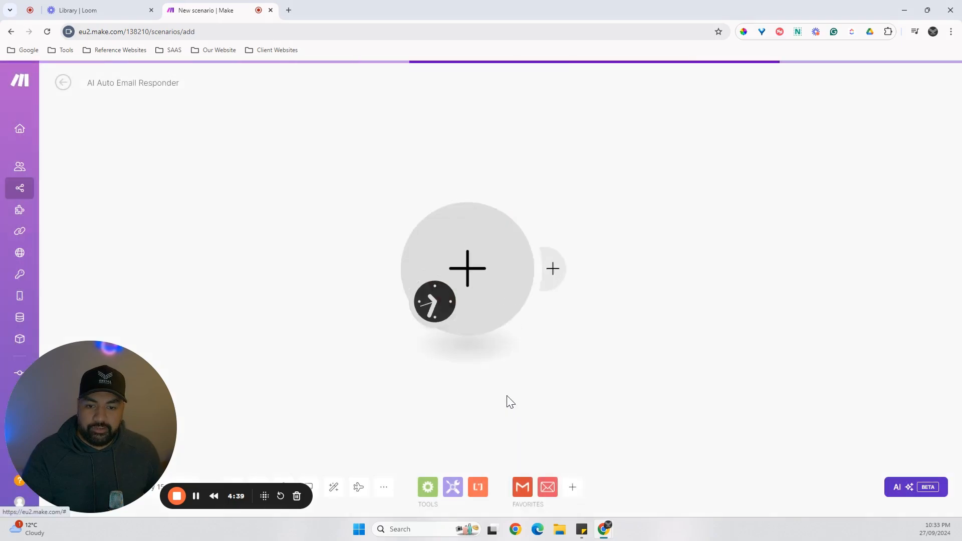
{"action": "left_click", "coordinate": [473, 278]}
{"action": "left_click", "coordinate": [584, 189]}
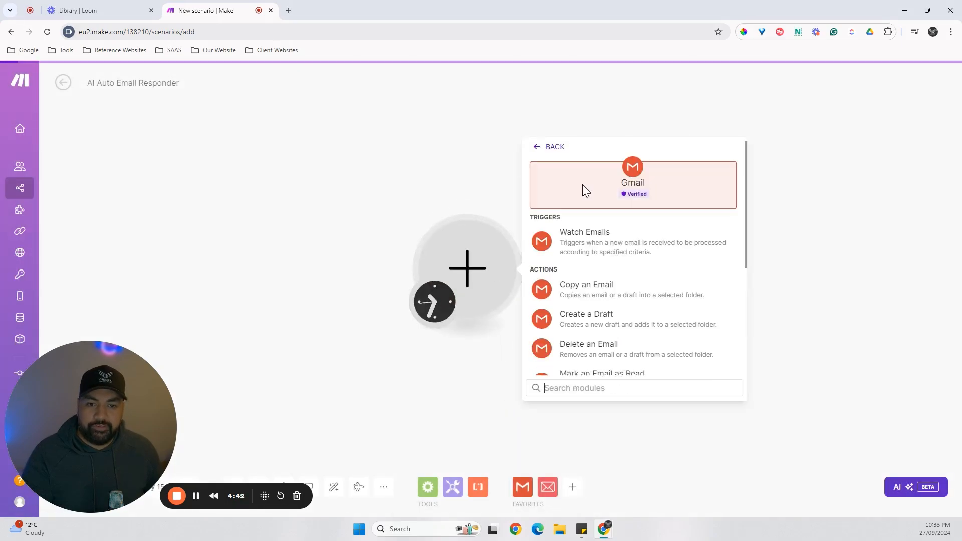
{"action": "left_click", "coordinate": [638, 251]}
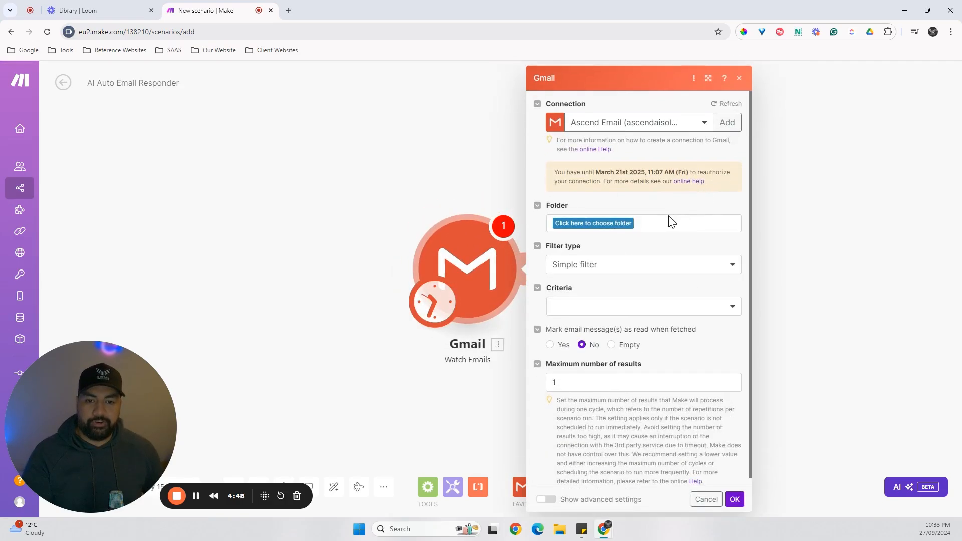
Configure the Gmail trigger for the INBOX folder, All emails criteria and marking fetched messages as read, with advanced settings shown.
{"action": "left_click", "coordinate": [609, 229]}
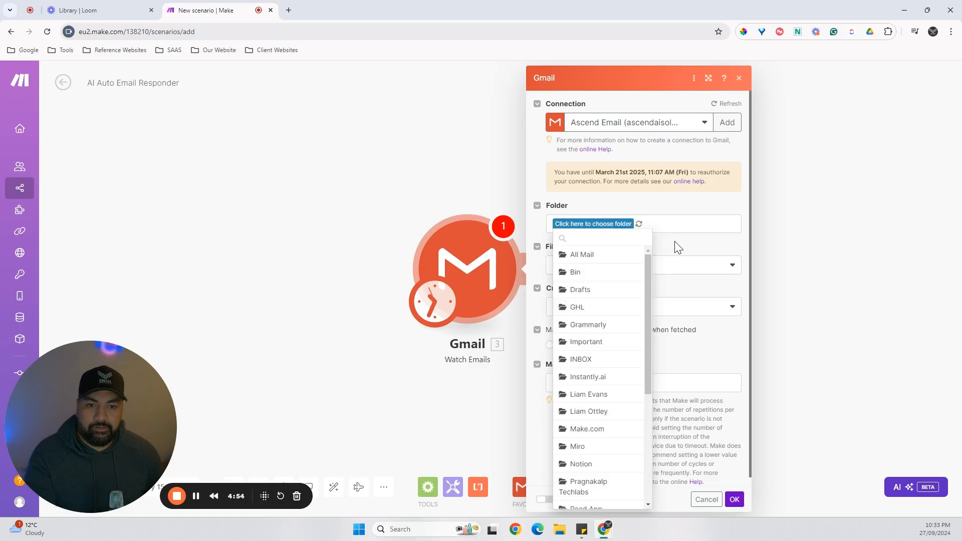
{"action": "left_click", "coordinate": [581, 359]}
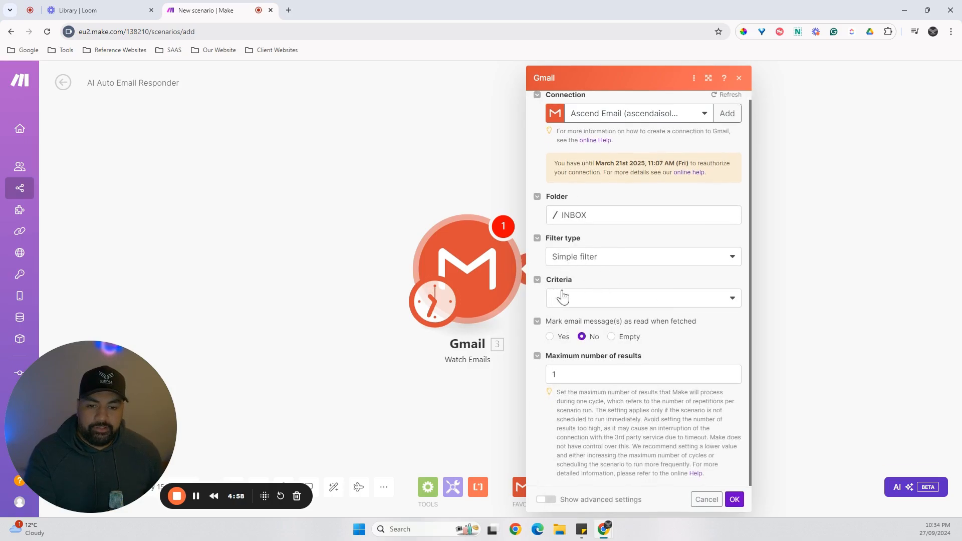
{"action": "left_click", "coordinate": [605, 300]}
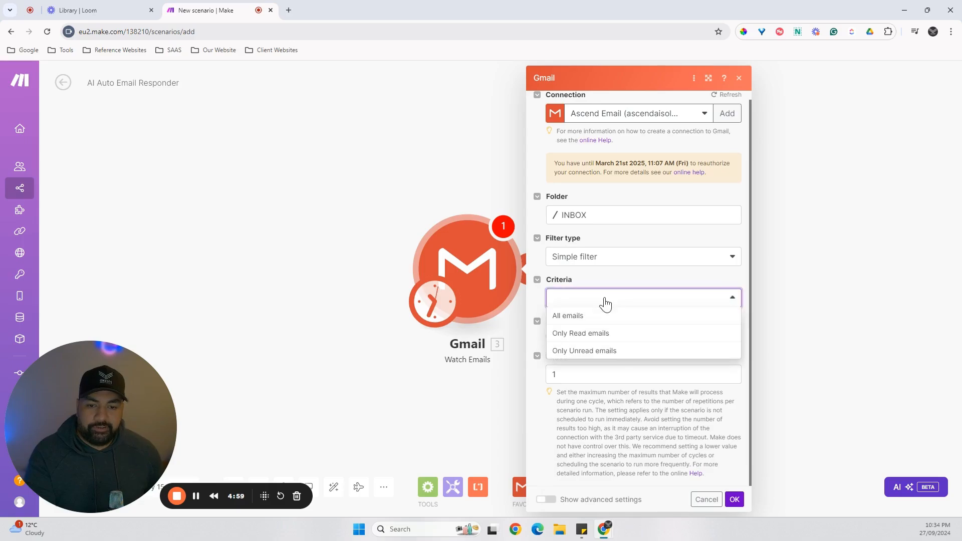
{"action": "left_click", "coordinate": [567, 319]}
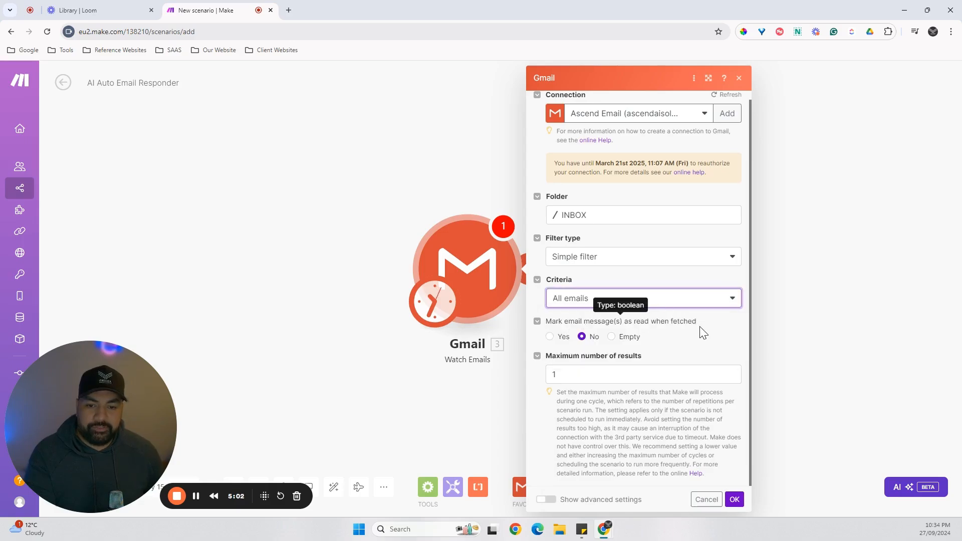
{"action": "left_click", "coordinate": [549, 338]}
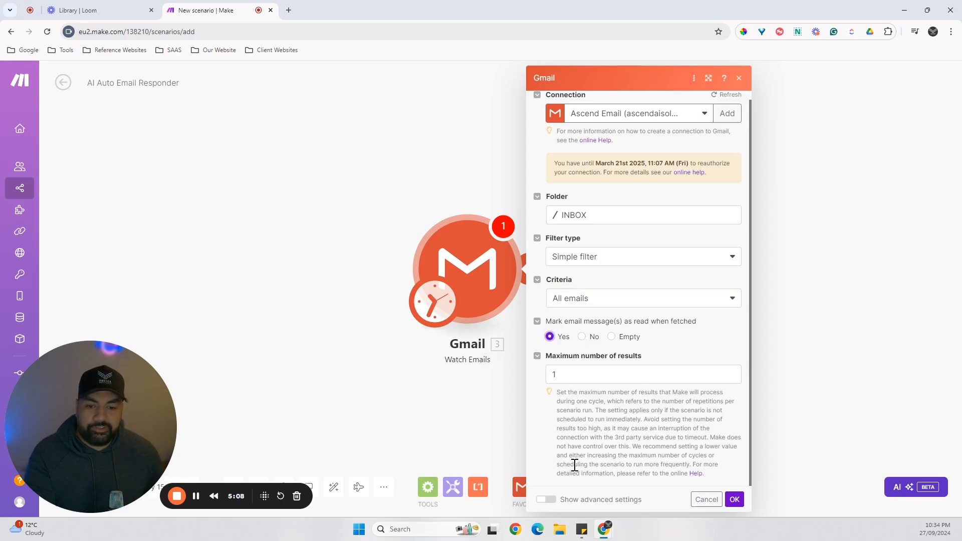
{"action": "left_click", "coordinate": [547, 500]}
{"action": "scroll", "coordinate": [649, 391], "scroll_direction": "down", "scroll_amount": 1}
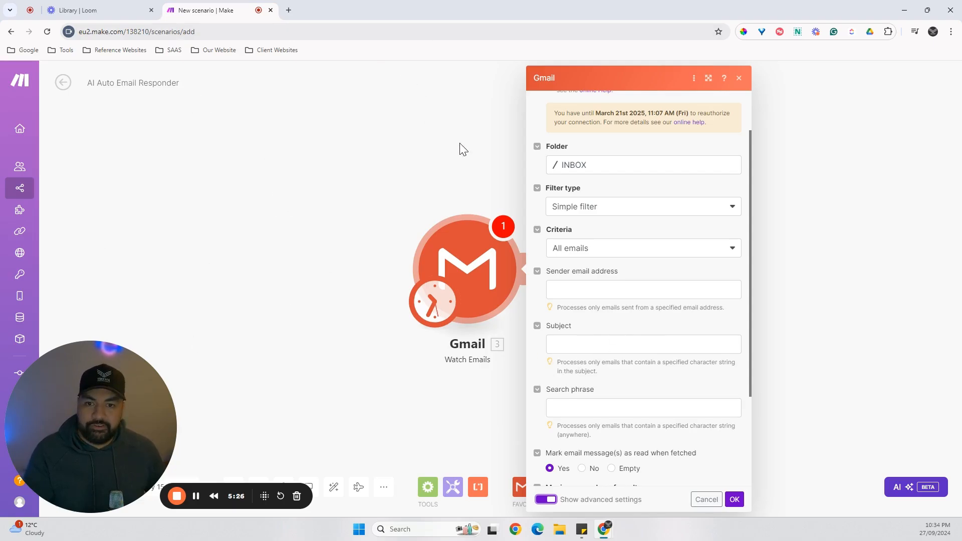
{"action": "left_click", "coordinate": [196, 496]}
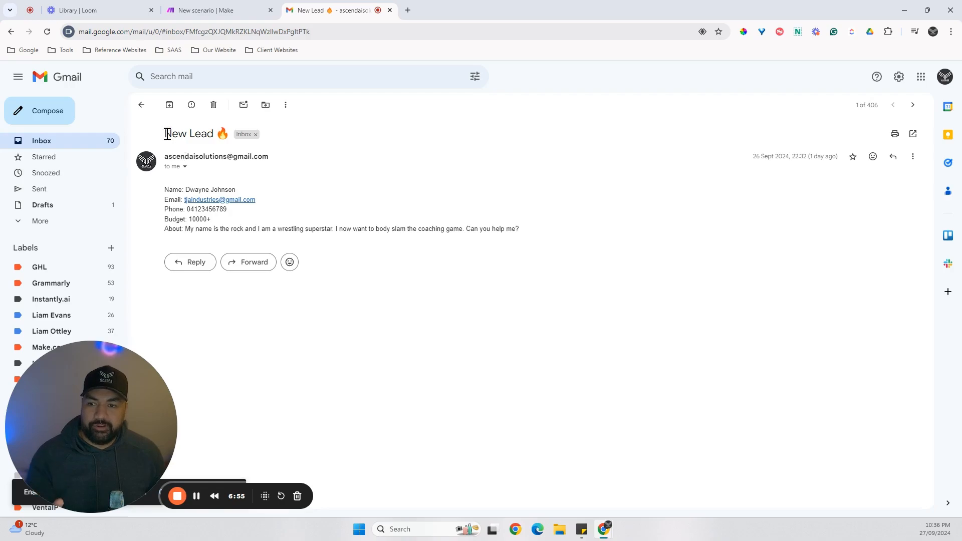
Copy the subject "New Lead 🔥" from the lead email in Gmail into the Make trigger's Subject filter.
{"action": "left_click_drag", "start_coordinate": [166, 133], "coordinate": [230, 144]}
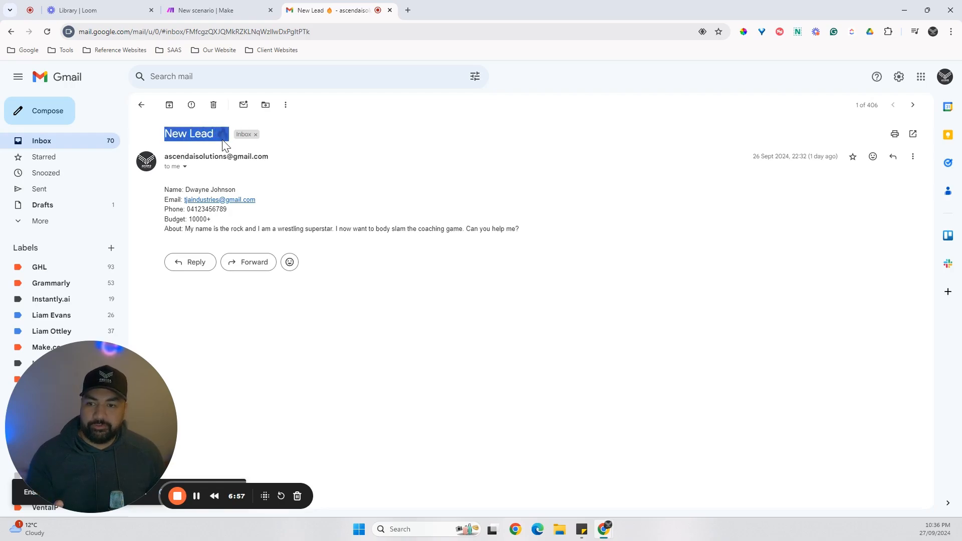
{"action": "right_click", "coordinate": [224, 145]}
{"action": "left_click", "coordinate": [228, 152]}
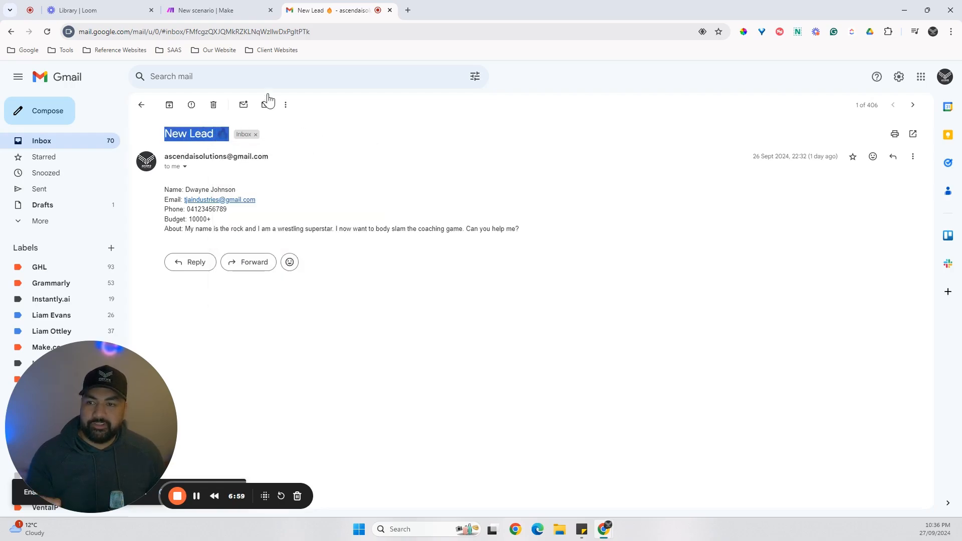
{"action": "left_click", "coordinate": [248, 16]}
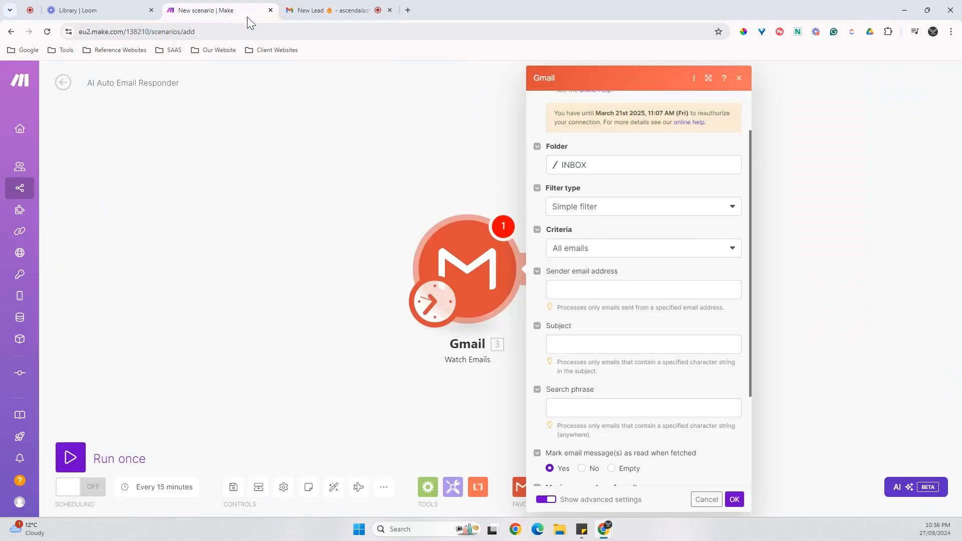
{"action": "left_click", "coordinate": [589, 349]}
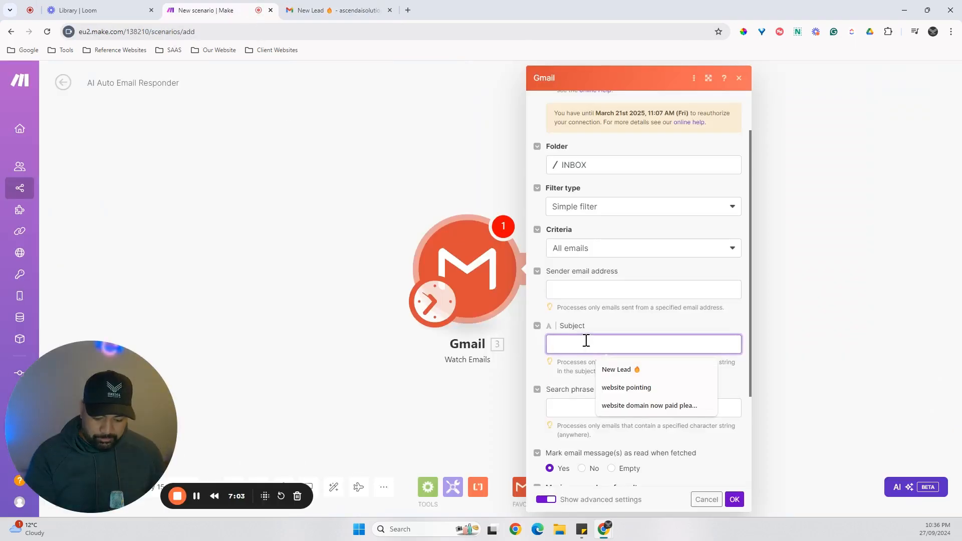
{"action": "key", "text": "ctrl+v"}
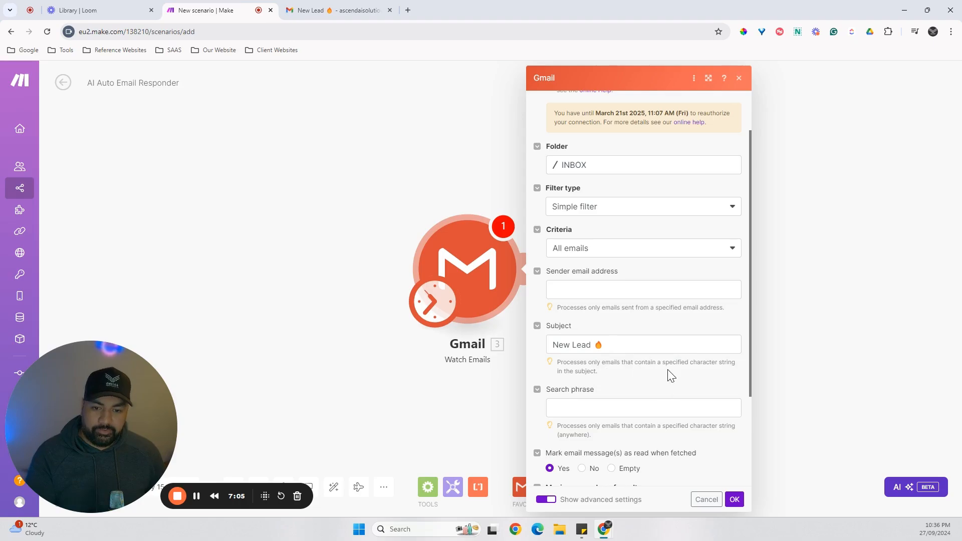
Review the Gmail trigger's remaining settings and confirm the module's configuration.
{"action": "scroll", "coordinate": [672, 376], "scroll_direction": "down", "scroll_amount": 1}
{"action": "scroll", "coordinate": [672, 337], "scroll_direction": "up", "scroll_amount": 2}
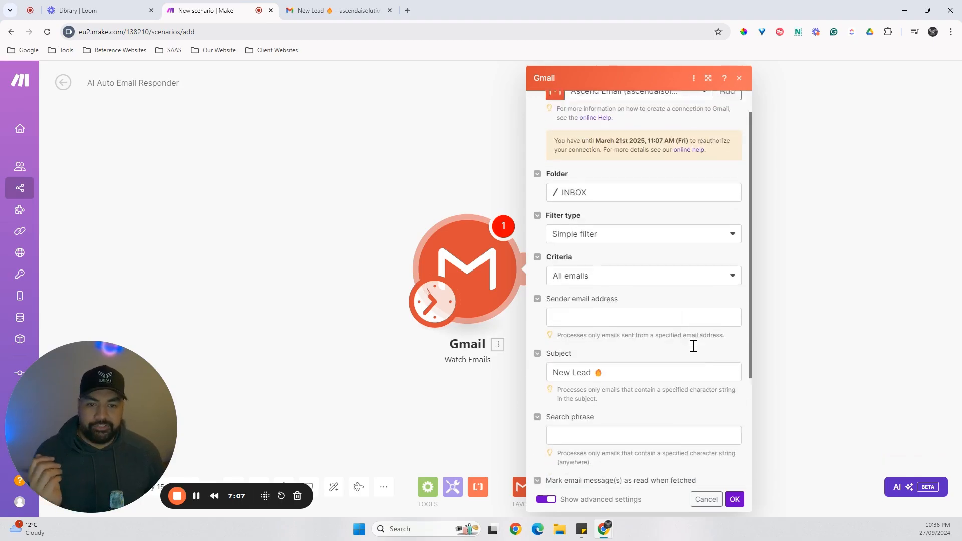
{"action": "scroll", "coordinate": [694, 345], "scroll_direction": "down", "scroll_amount": 2}
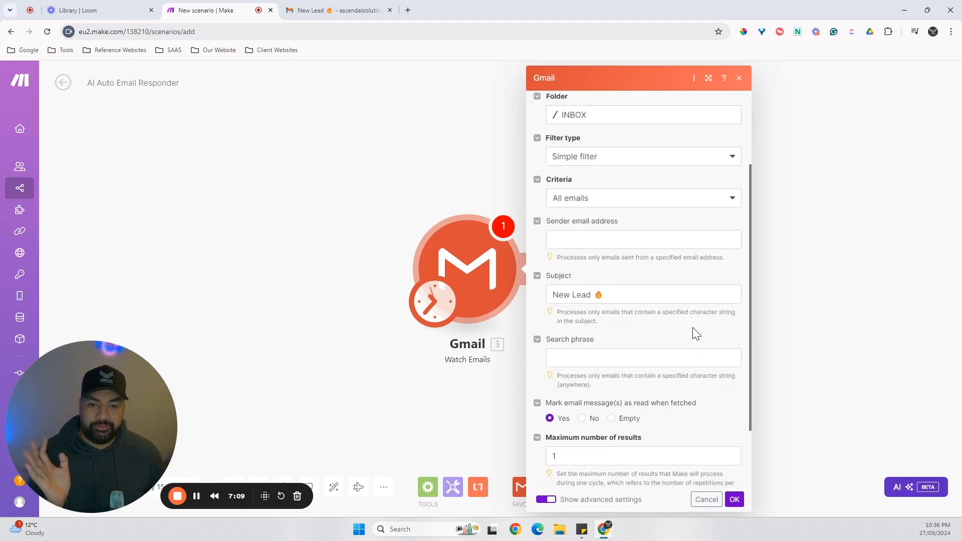
{"action": "scroll", "coordinate": [697, 335], "scroll_direction": "up", "scroll_amount": 1}
{"action": "scroll", "coordinate": [716, 340], "scroll_direction": "down", "scroll_amount": 1}
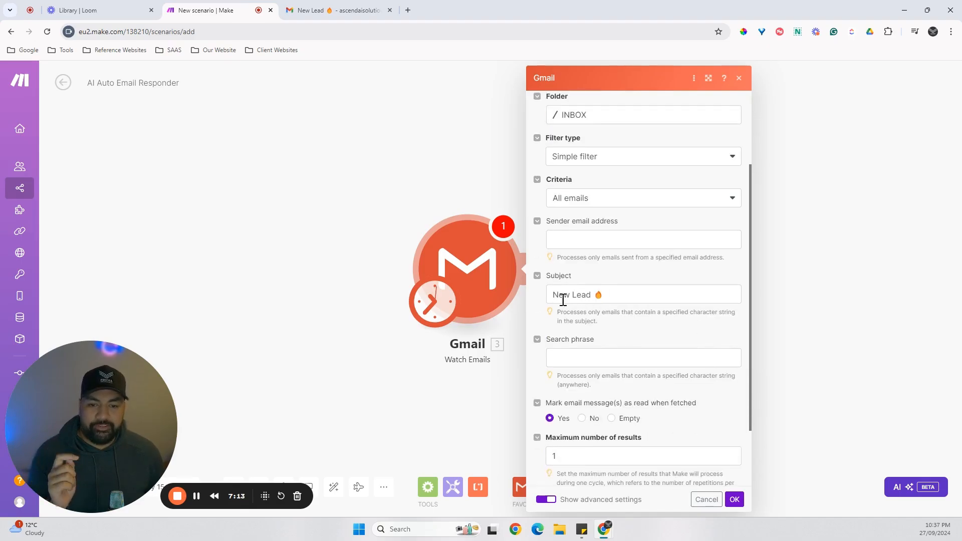
{"action": "scroll", "coordinate": [652, 306], "scroll_direction": "down", "scroll_amount": 1}
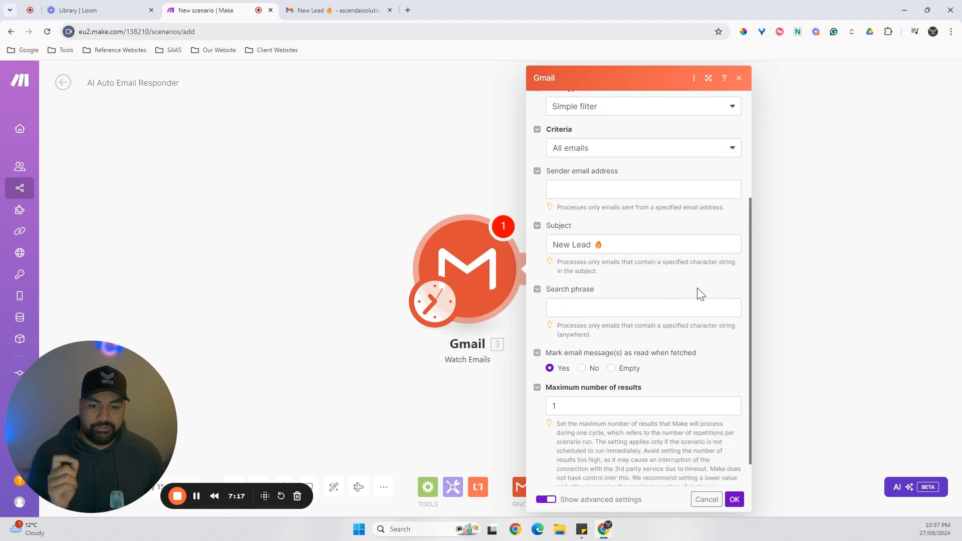
{"action": "scroll", "coordinate": [702, 296], "scroll_direction": "down", "scroll_amount": 1}
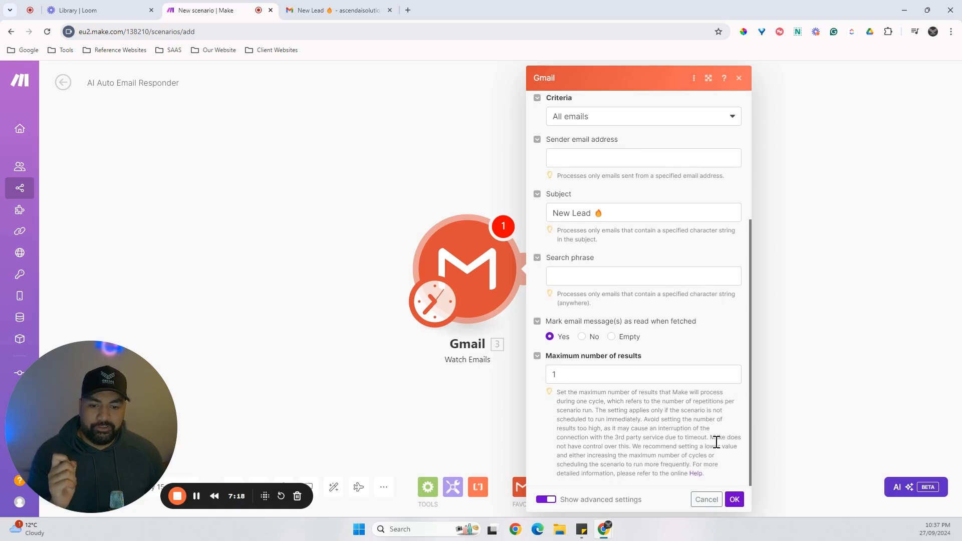
{"action": "left_click", "coordinate": [736, 500]}
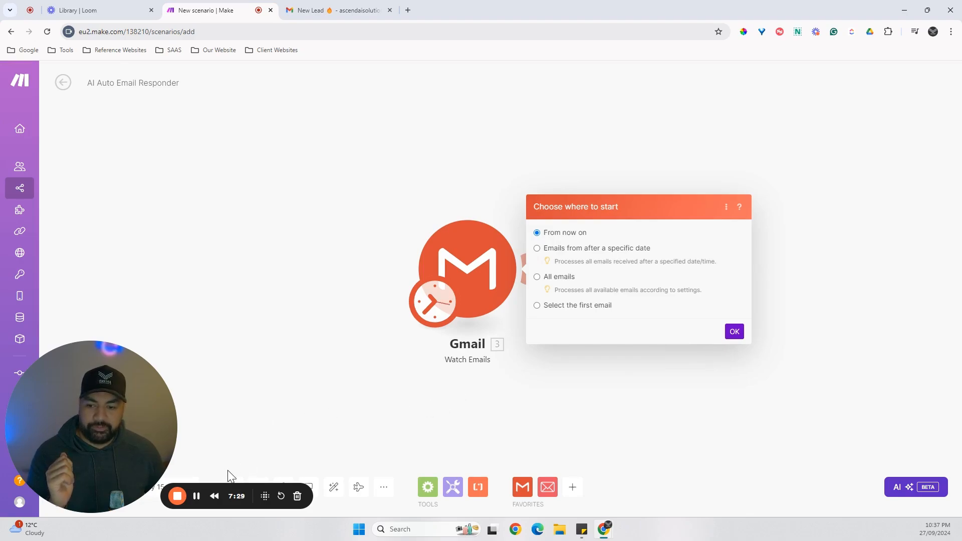
{"action": "left_click", "coordinate": [197, 496]}
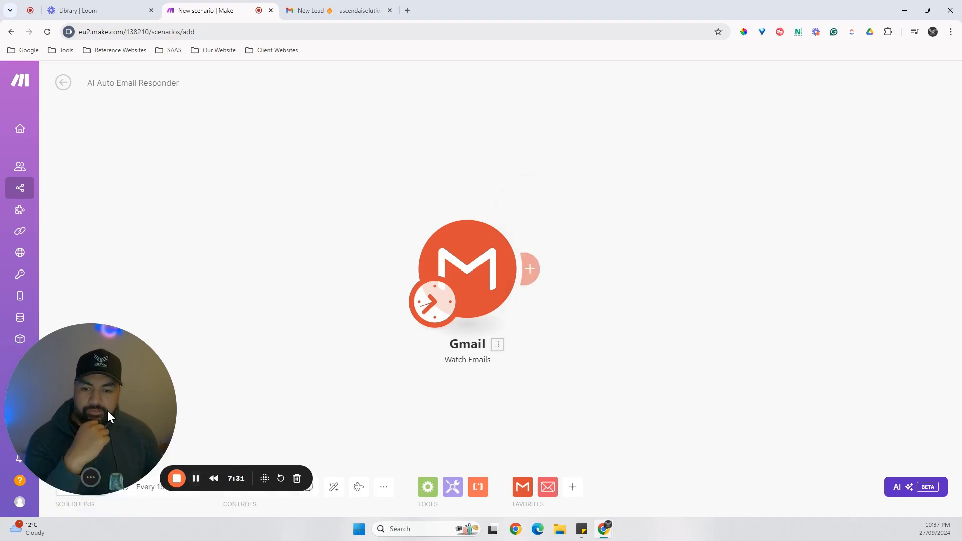
{"action": "left_click_drag", "start_coordinate": [107, 409], "coordinate": [895, 454]}
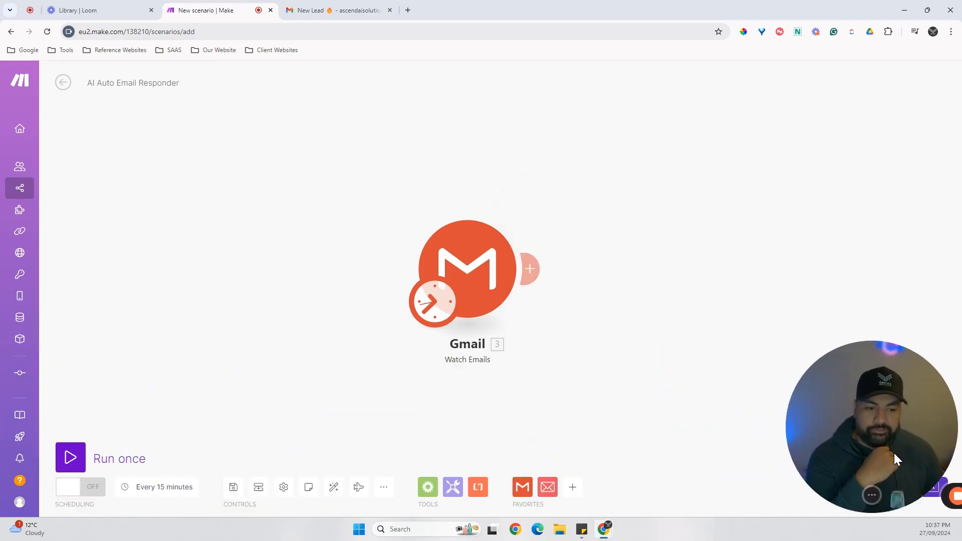
Set the Gmail trigger's starting point to the first listed New Lead email, dated 26/09/2024 10:32 PM.
{"action": "right_click", "coordinate": [500, 292]}
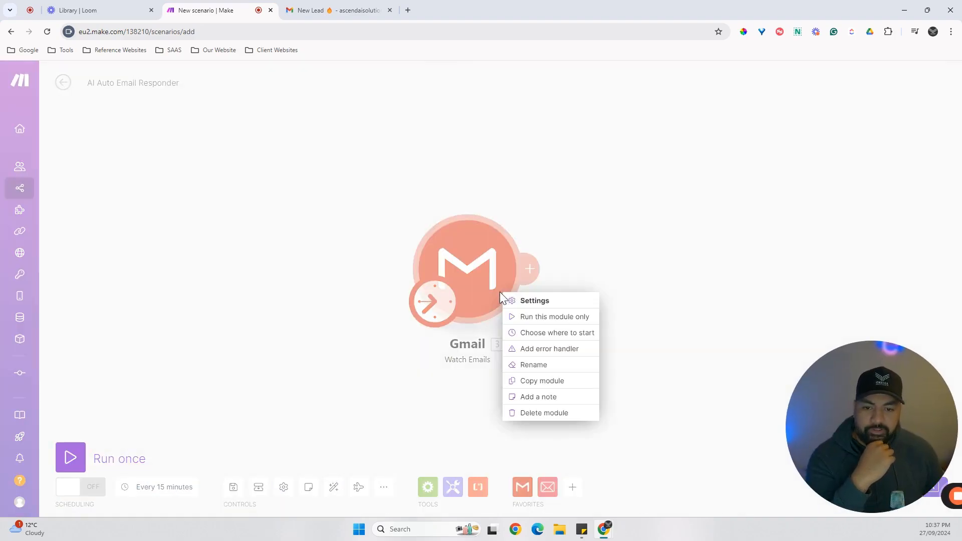
{"action": "left_click", "coordinate": [549, 337]}
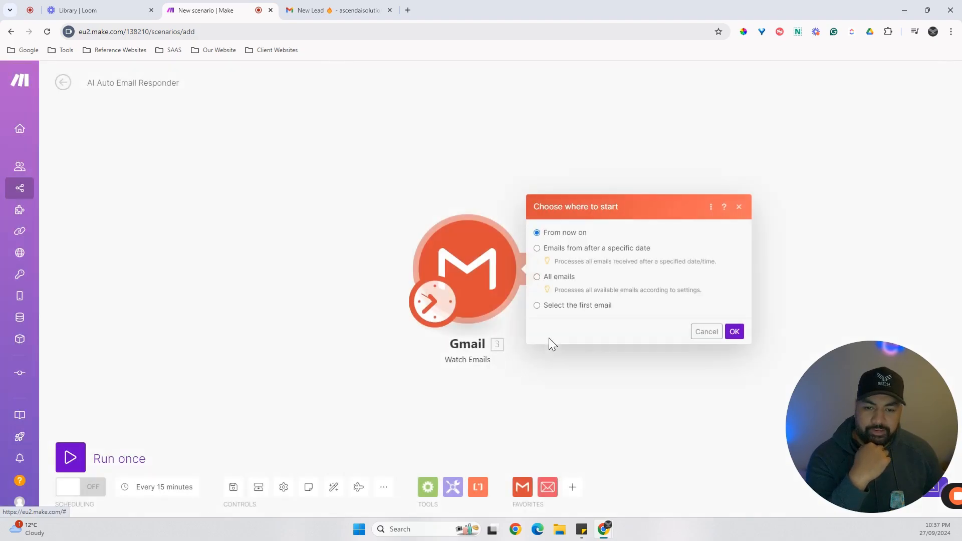
{"action": "left_click", "coordinate": [537, 306]}
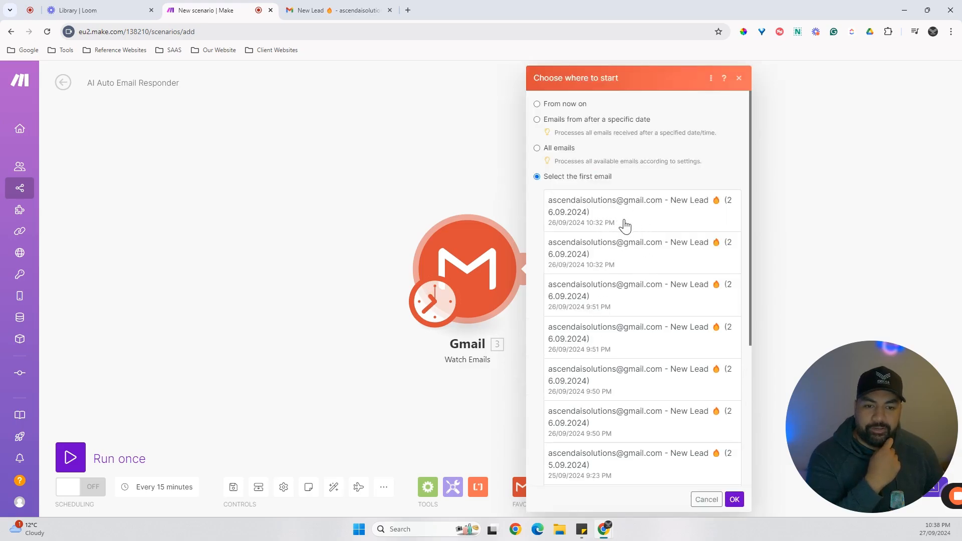
{"action": "left_click", "coordinate": [600, 219]}
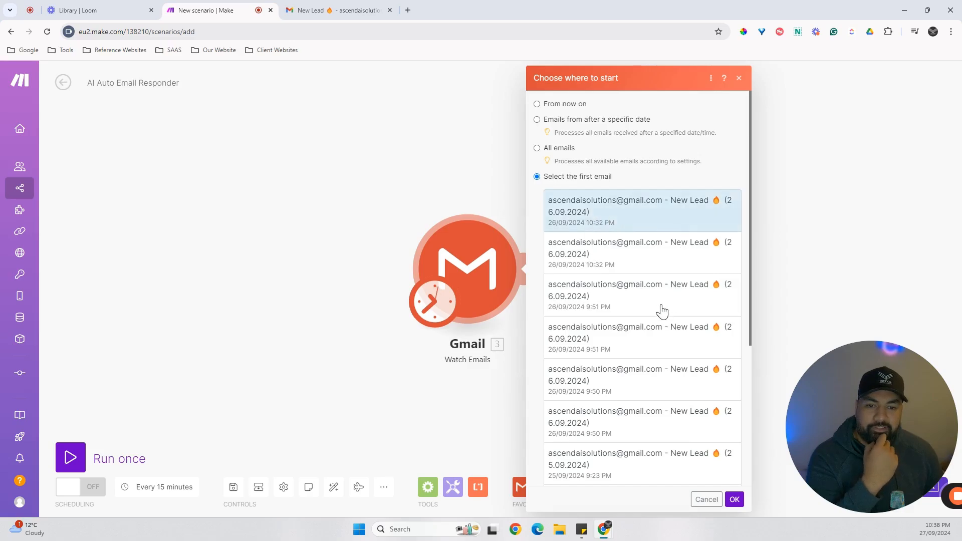
{"action": "left_click", "coordinate": [737, 501]}
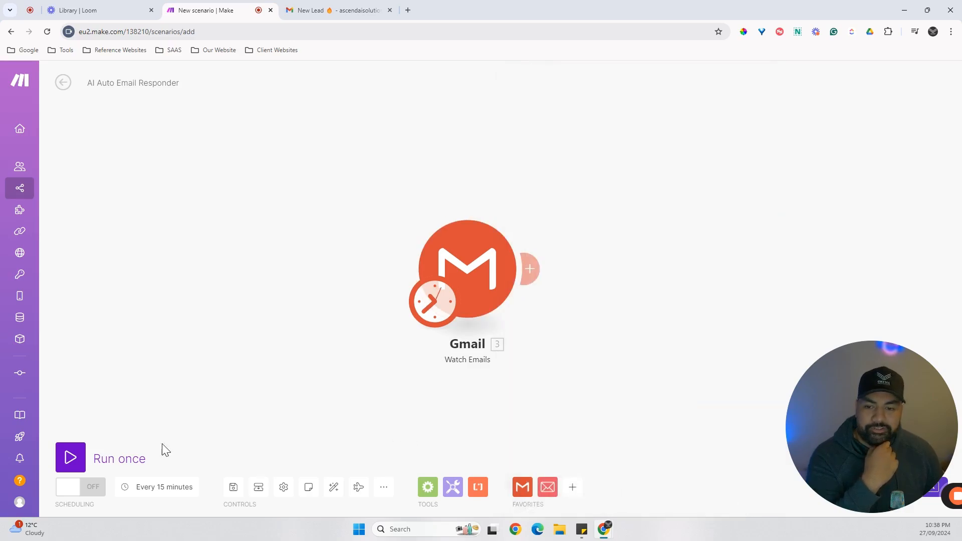
Run the scenario once and examine the Gmail module's output bundle, including its subject and text content.
{"action": "left_click", "coordinate": [75, 463]}
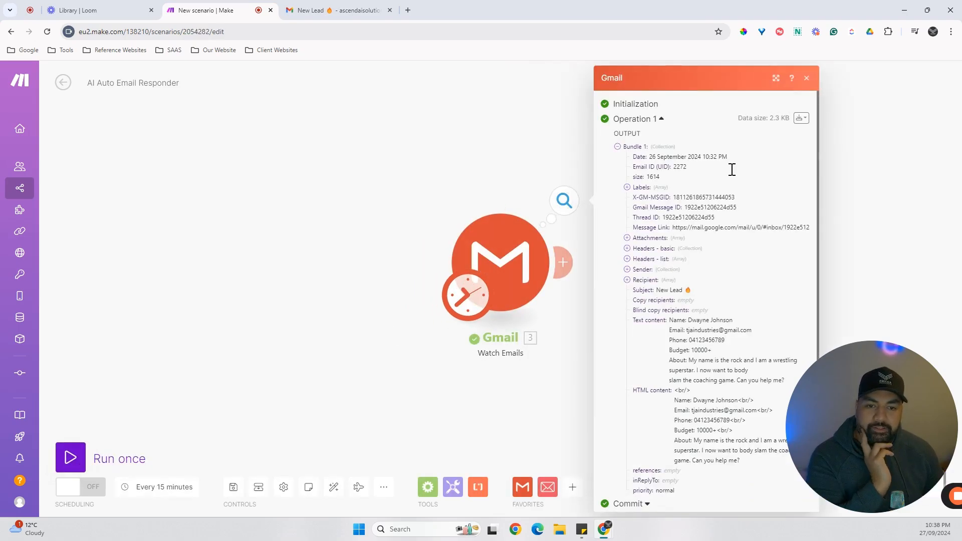
{"action": "scroll", "coordinate": [715, 262], "scroll_direction": "down", "scroll_amount": 1}
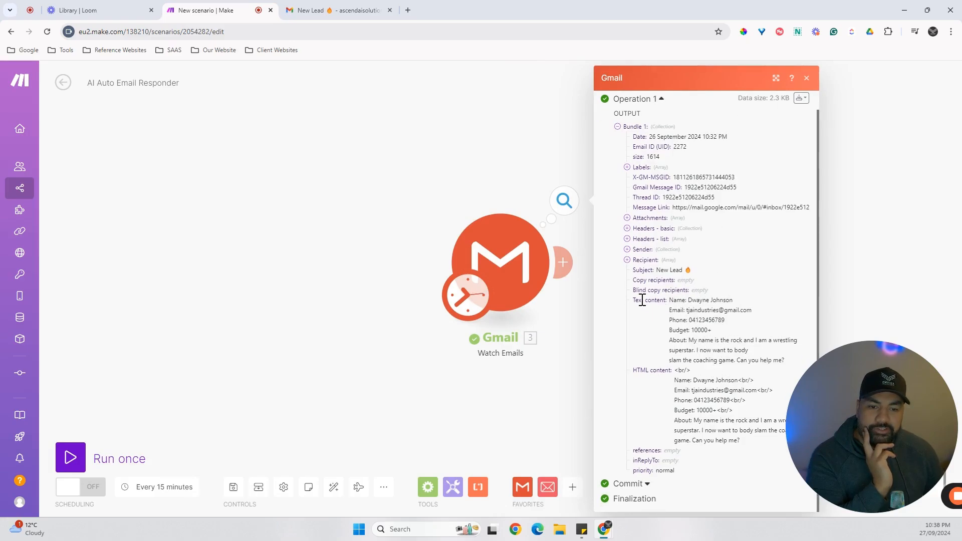
{"action": "scroll", "coordinate": [624, 251], "scroll_direction": "up", "scroll_amount": 1}
{"action": "scroll", "coordinate": [624, 251], "scroll_direction": "down", "scroll_amount": 1}
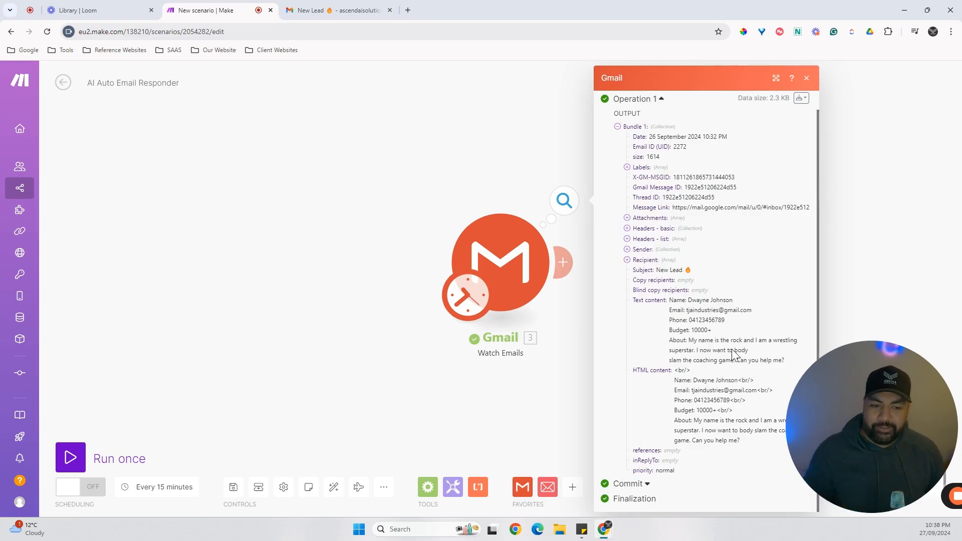
{"action": "left_click_drag", "start_coordinate": [939, 458], "coordinate": [150, 458]}
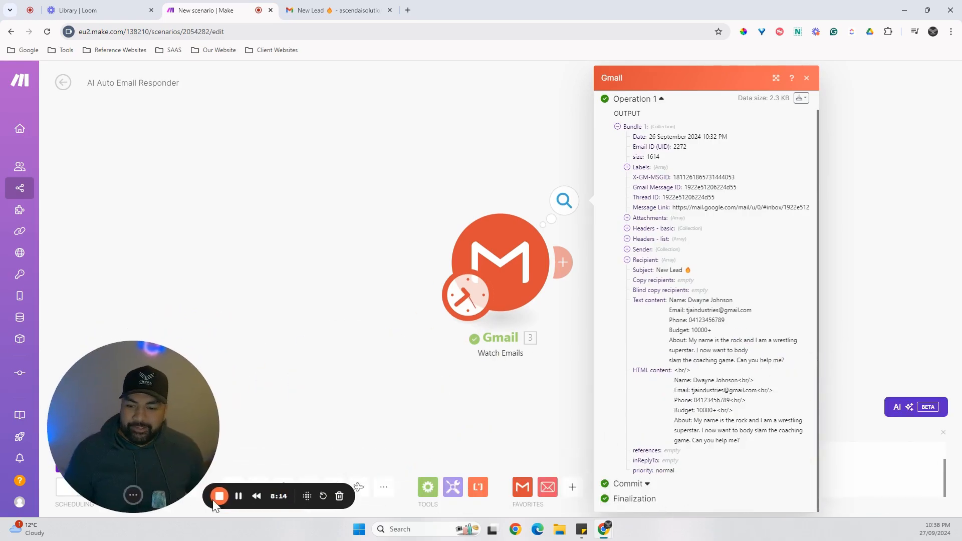
{"action": "left_click", "coordinate": [807, 79]}
Add OpenAI's Create a Completion (Prompt) module after the Gmail trigger.
{"action": "left_click_drag", "start_coordinate": [417, 281], "coordinate": [180, 282]}
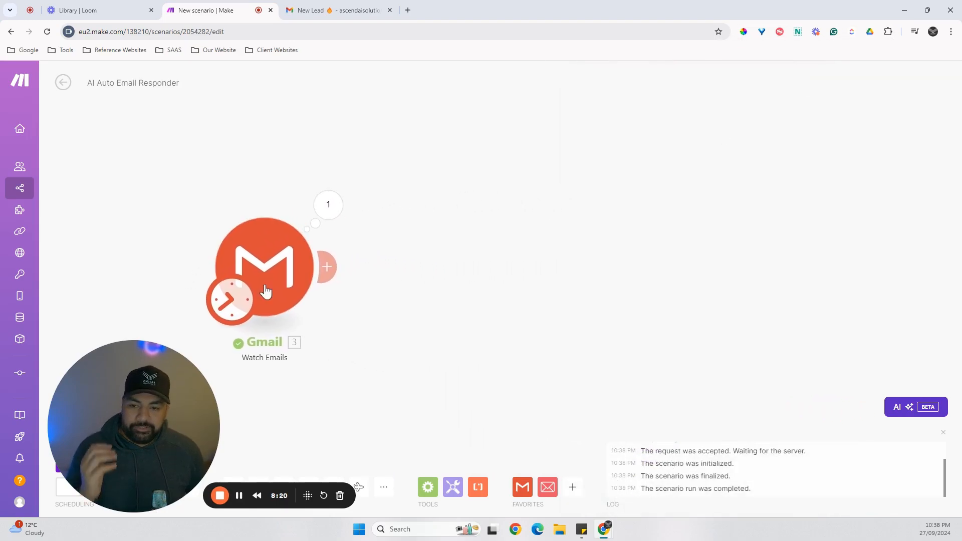
{"action": "left_click", "coordinate": [327, 267]}
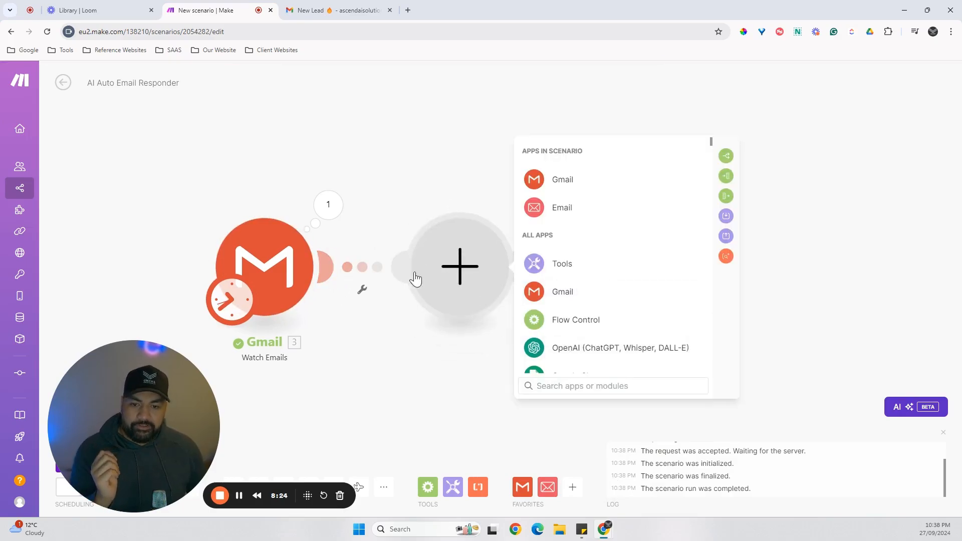
{"action": "left_click", "coordinate": [568, 352]}
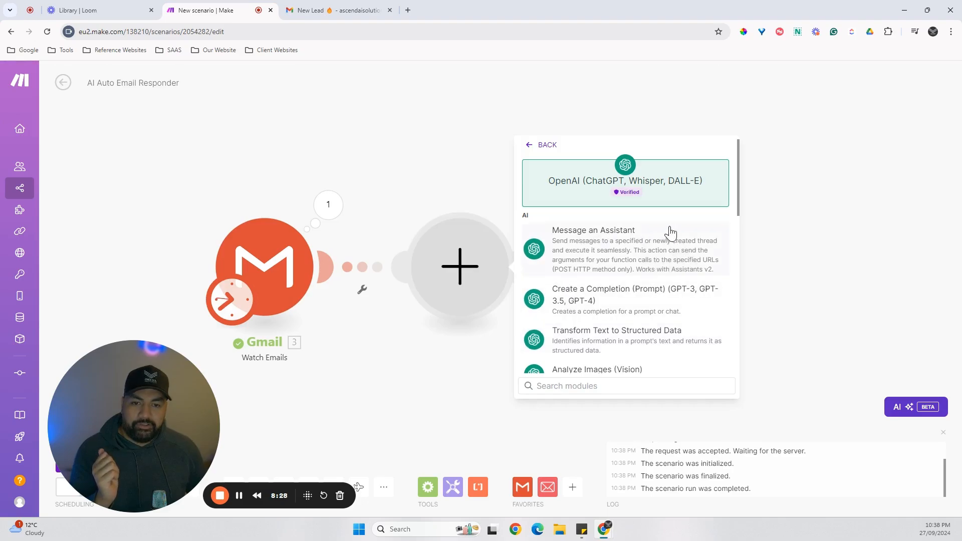
{"action": "scroll", "coordinate": [671, 233], "scroll_direction": "down", "scroll_amount": 2}
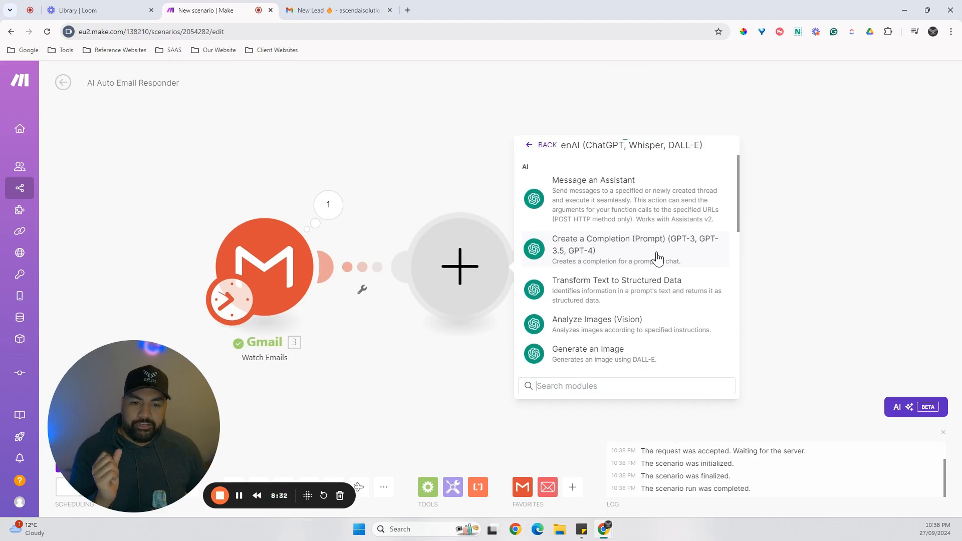
{"action": "left_click", "coordinate": [658, 259]}
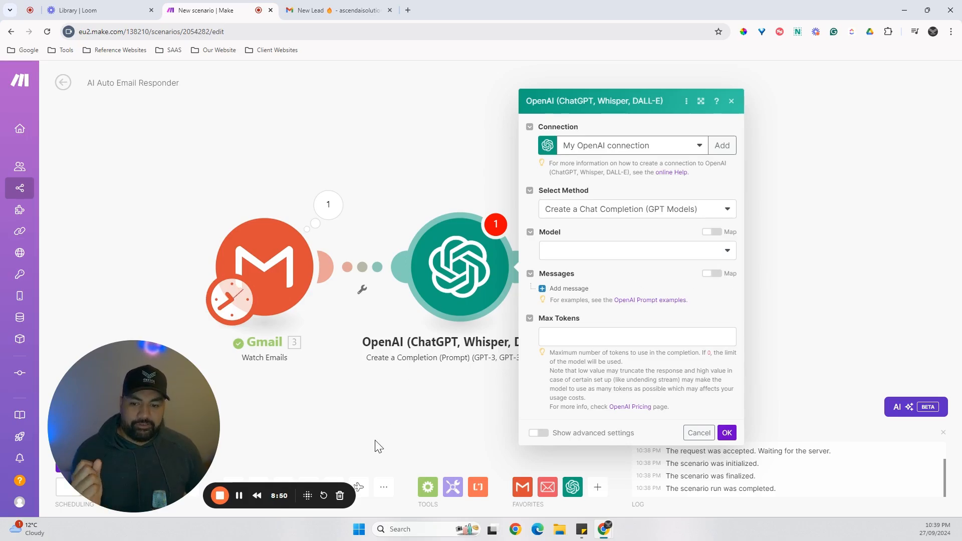
{"action": "left_click", "coordinate": [239, 496]}
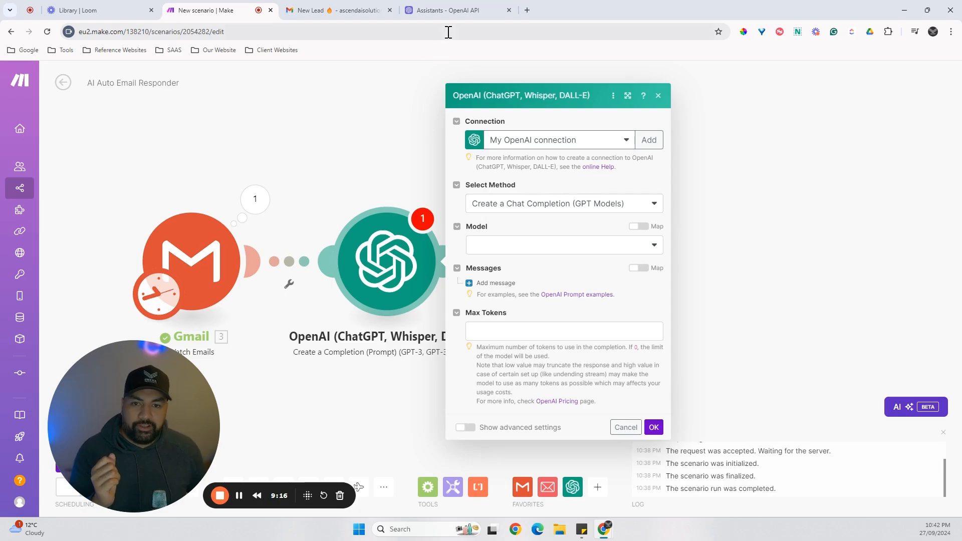
Open the OpenAI module's form for creating a new connection and check which credentials it requires.
{"action": "left_click", "coordinate": [448, 11]}
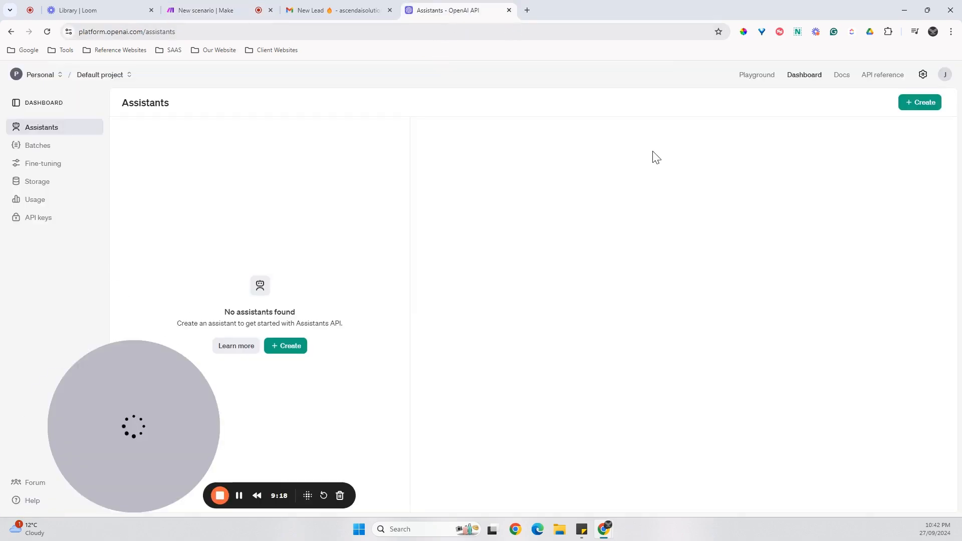
{"action": "left_click", "coordinate": [194, 10]}
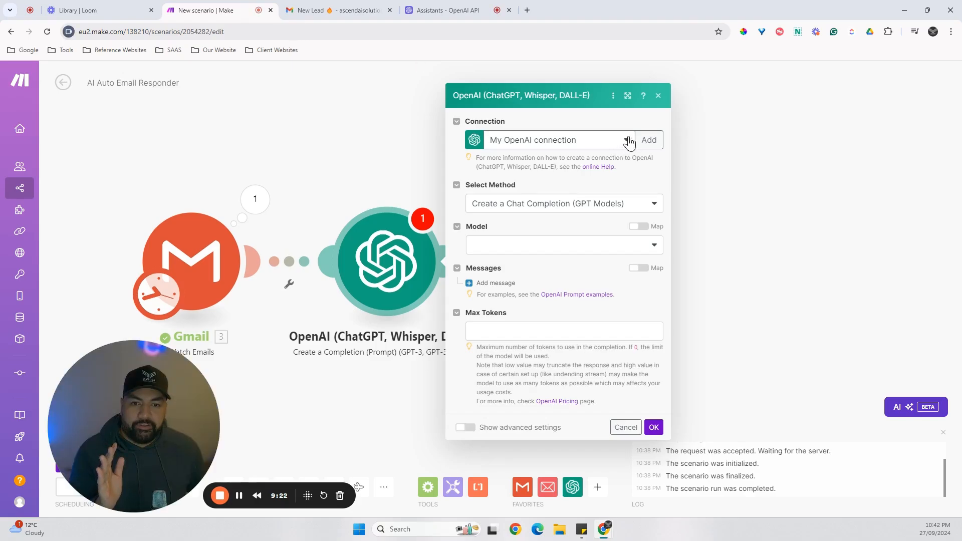
{"action": "left_click", "coordinate": [648, 141]}
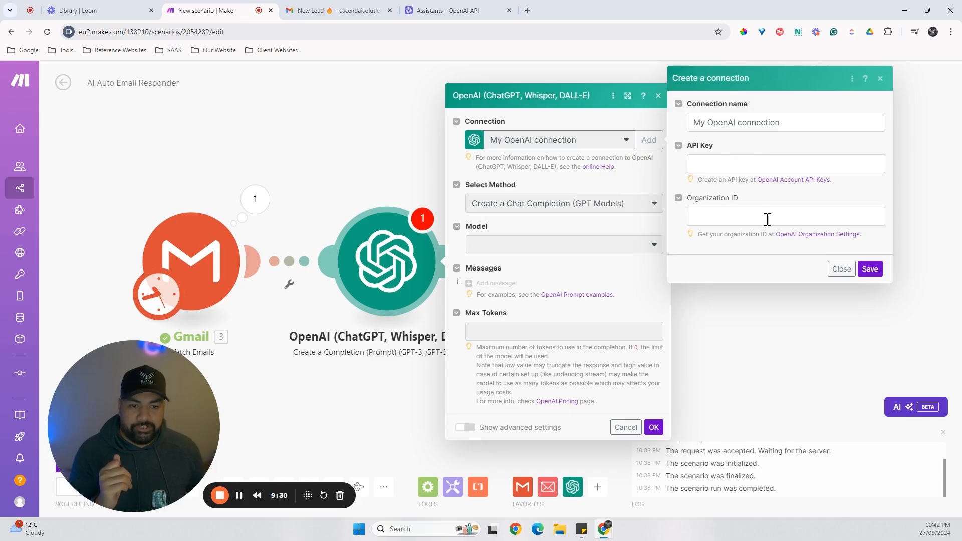
{"action": "left_click", "coordinate": [307, 157]}
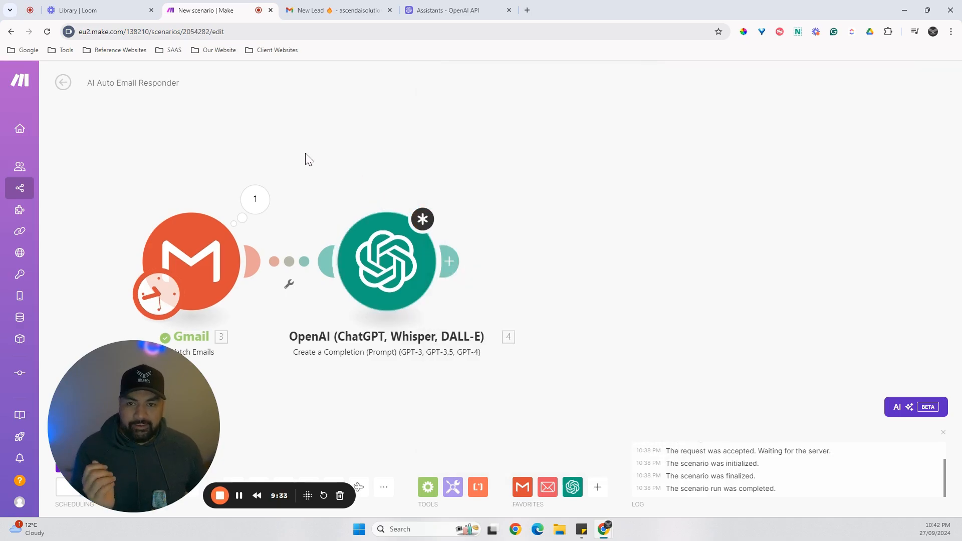
Open the API keys page on the OpenAI platform and compare it with the credential fields in Make's connection form.
{"action": "left_click", "coordinate": [424, 15]}
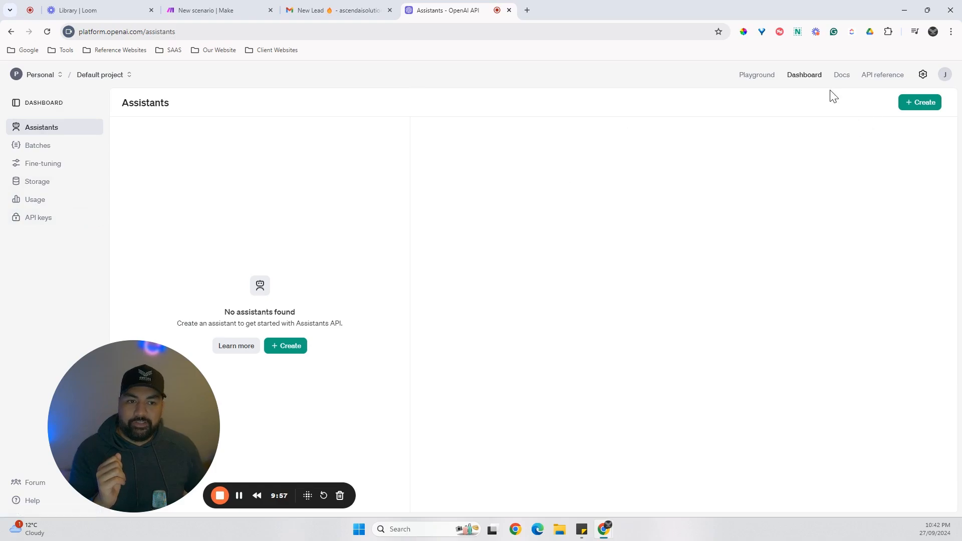
{"action": "left_click", "coordinate": [41, 221]}
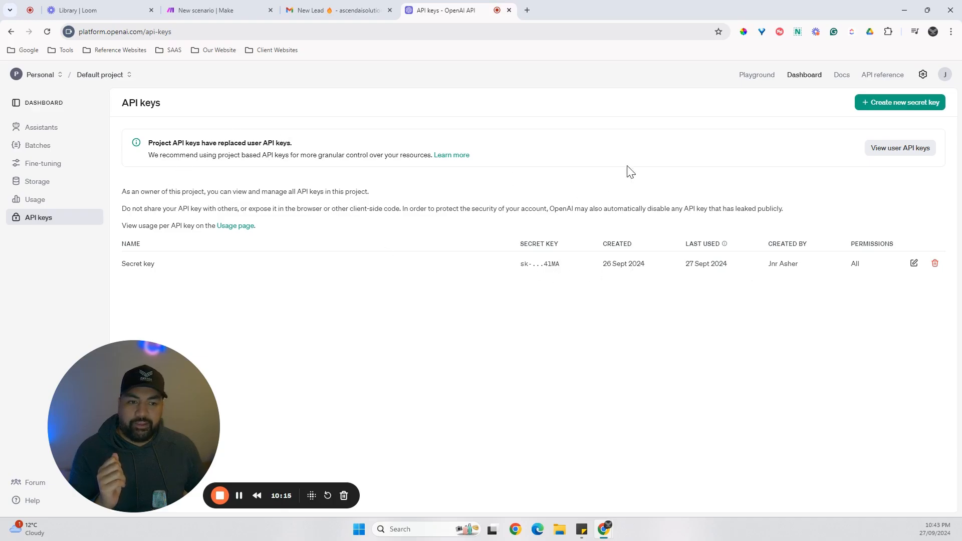
{"action": "left_click", "coordinate": [230, 11]}
{"action": "left_click", "coordinate": [386, 261]}
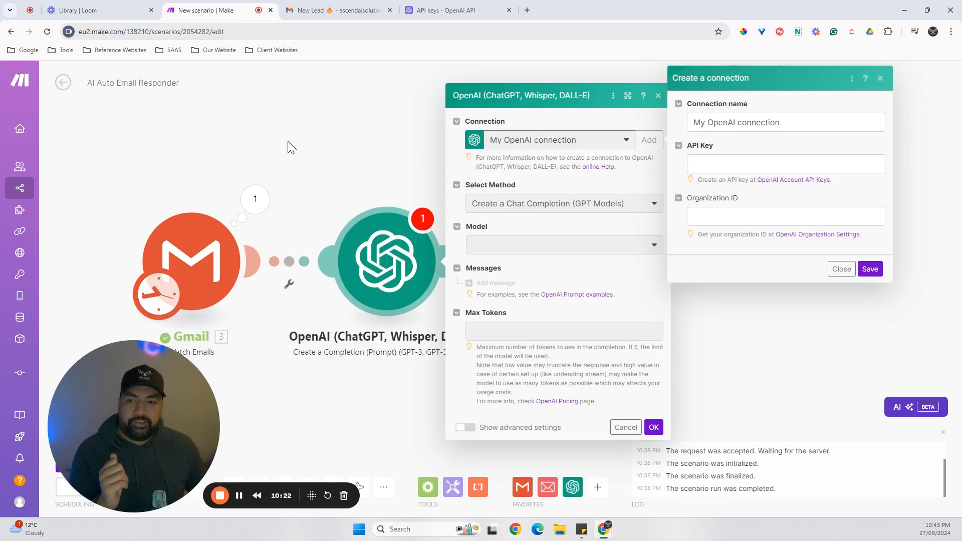
{"action": "left_click", "coordinate": [444, 11]}
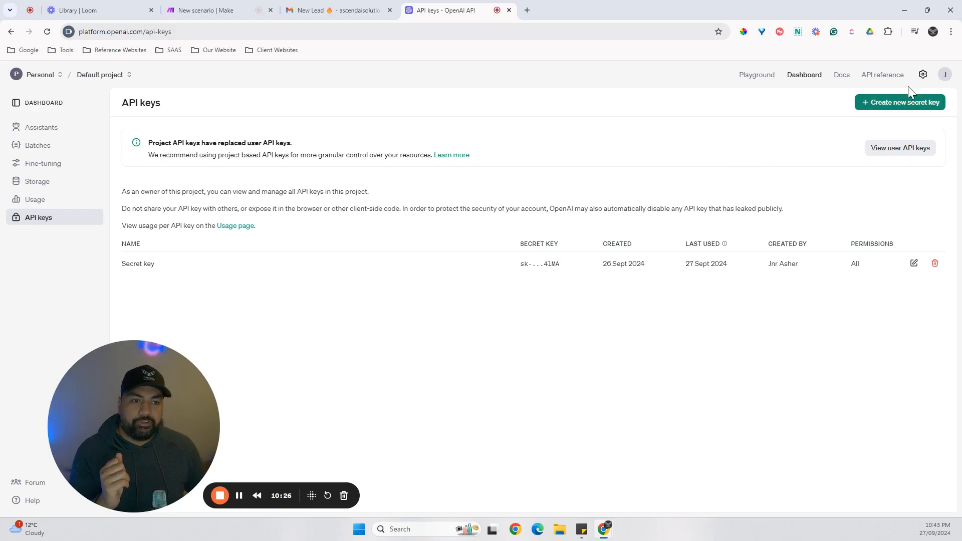
Locate the organization ID in OpenAI's organization settings, and dismiss Make's new-connection form without saving it.
{"action": "left_click", "coordinate": [922, 75]}
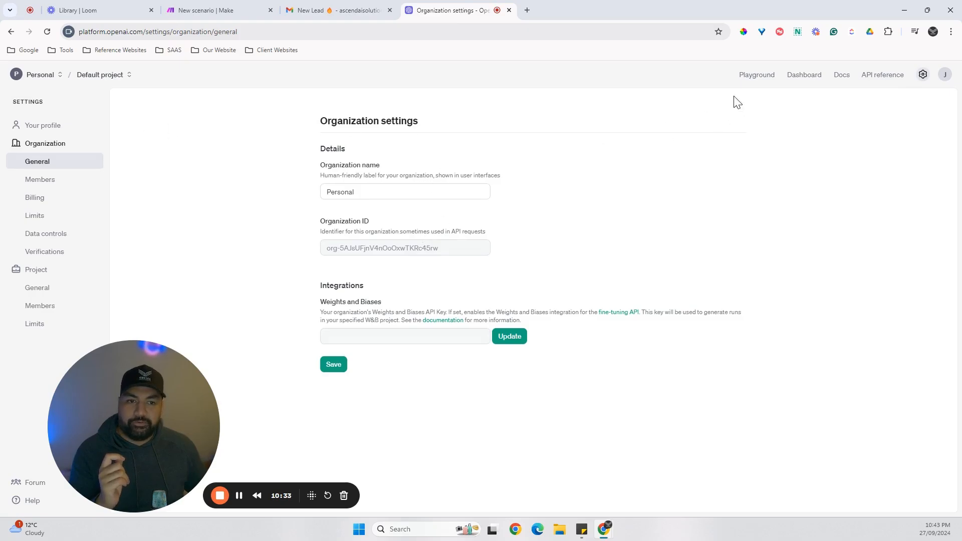
{"action": "left_click", "coordinate": [802, 75]}
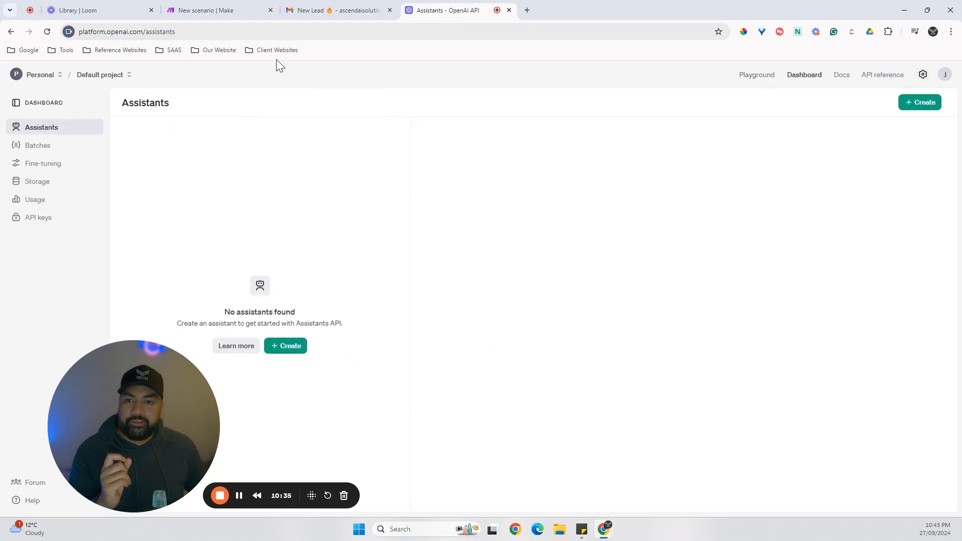
{"action": "left_click", "coordinate": [222, 11]}
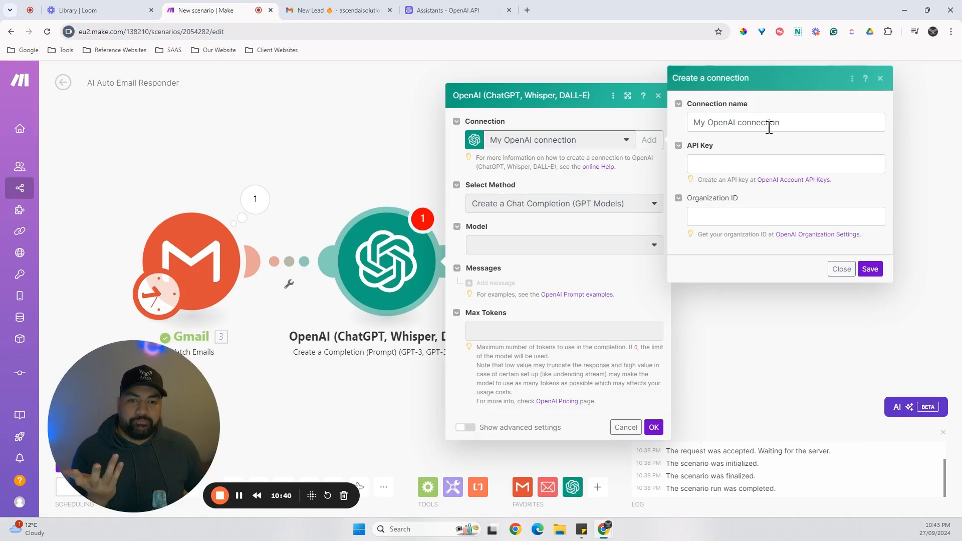
{"action": "left_click", "coordinate": [880, 78]}
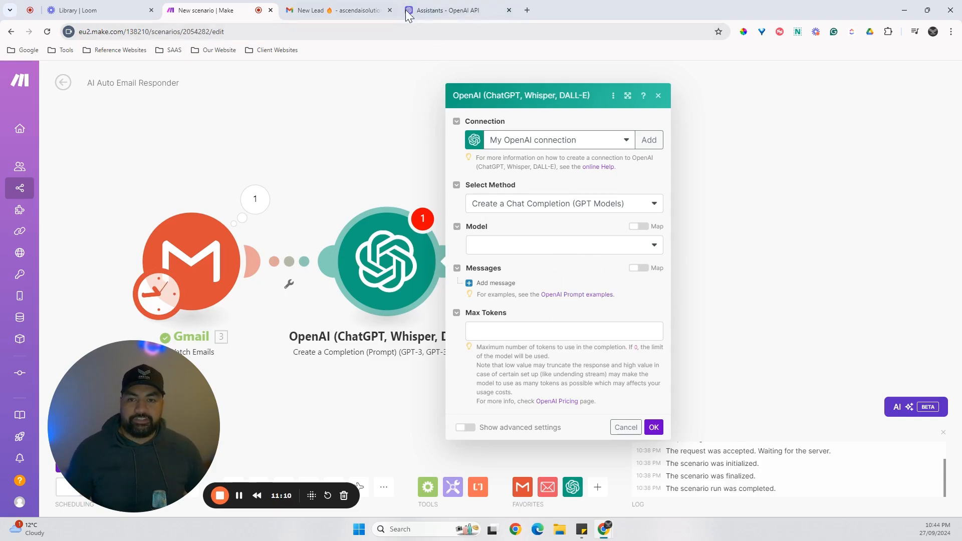
Look through the OpenAI platform's Playground and Dashboard, check the monthly spend on the Usage page, and return to the Make scenario.
{"action": "left_click", "coordinate": [431, 10]}
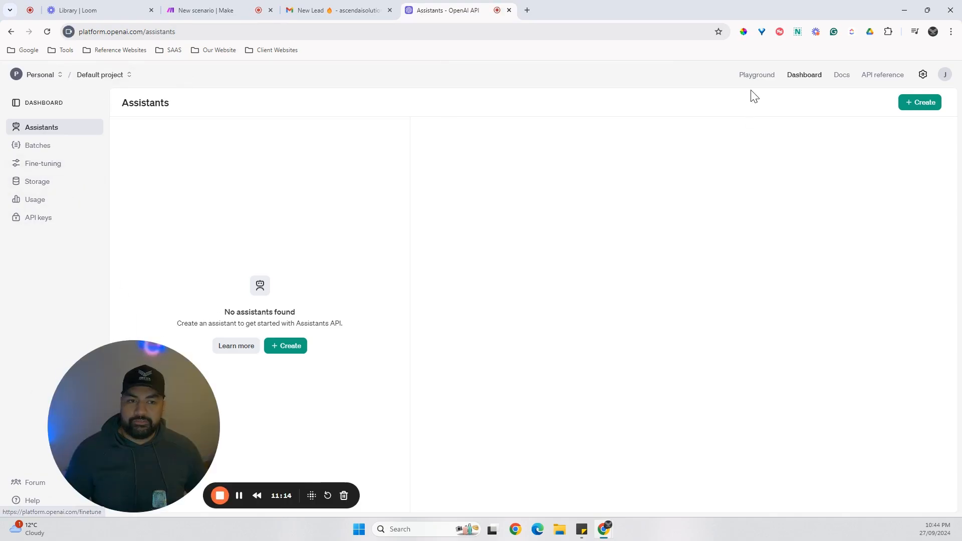
{"action": "left_click", "coordinate": [758, 76]}
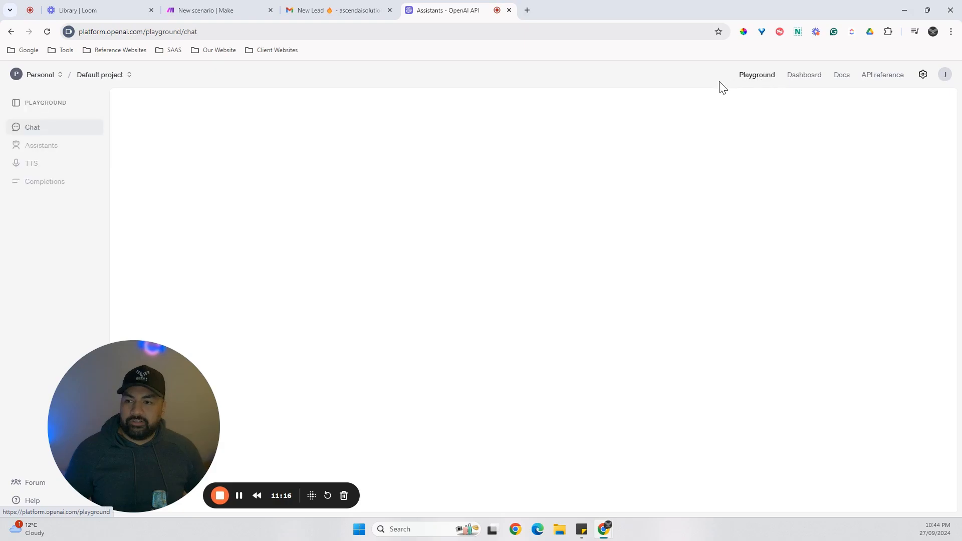
{"action": "left_click", "coordinate": [811, 79]}
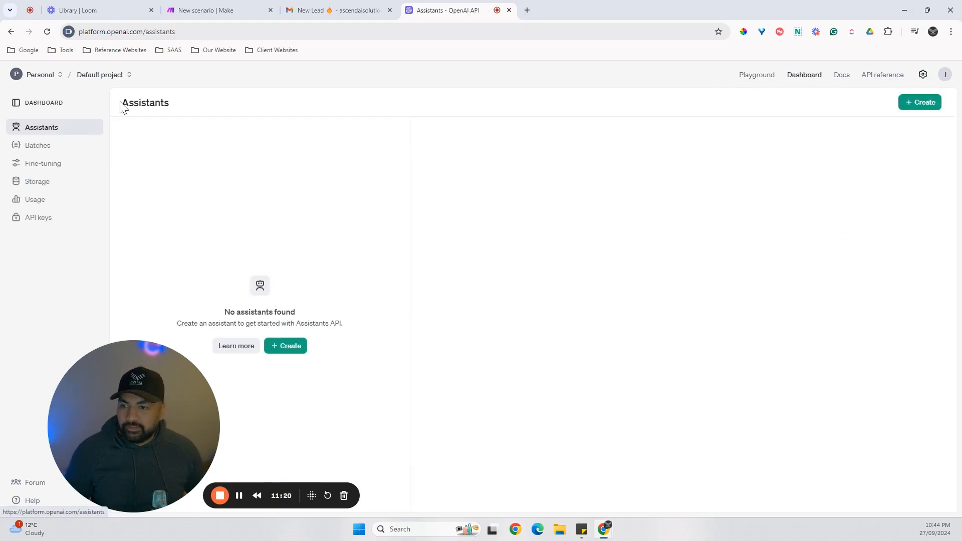
{"action": "left_click", "coordinate": [81, 199]}
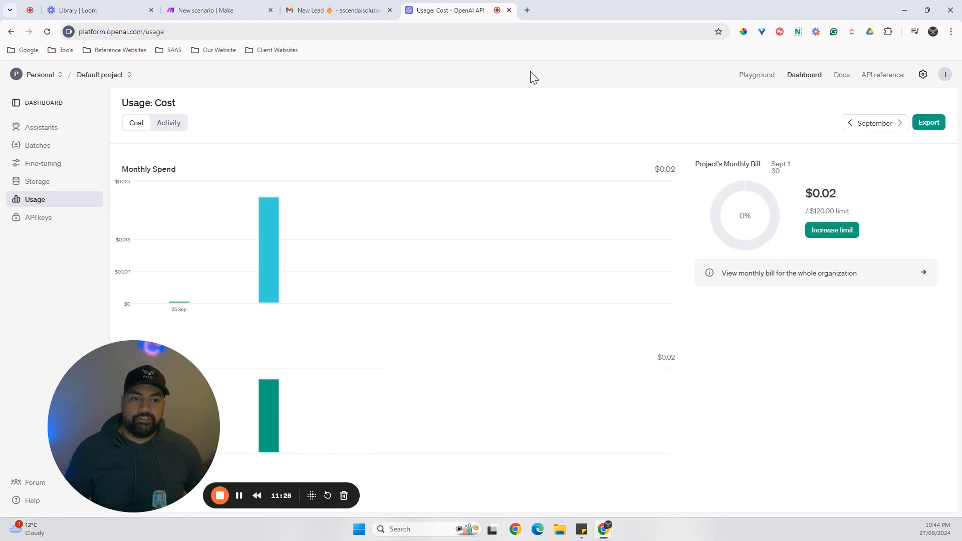
{"action": "left_click", "coordinate": [234, 7]}
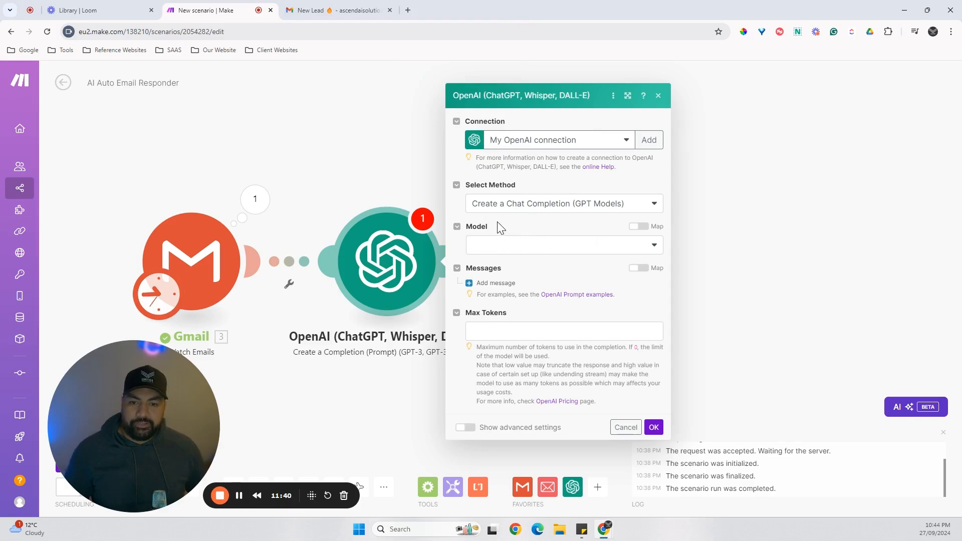
Set the OpenAI module's method to Create a Chat Completion (GPT Models) and its model to gpt-4o (system).
{"action": "left_click", "coordinate": [544, 213]}
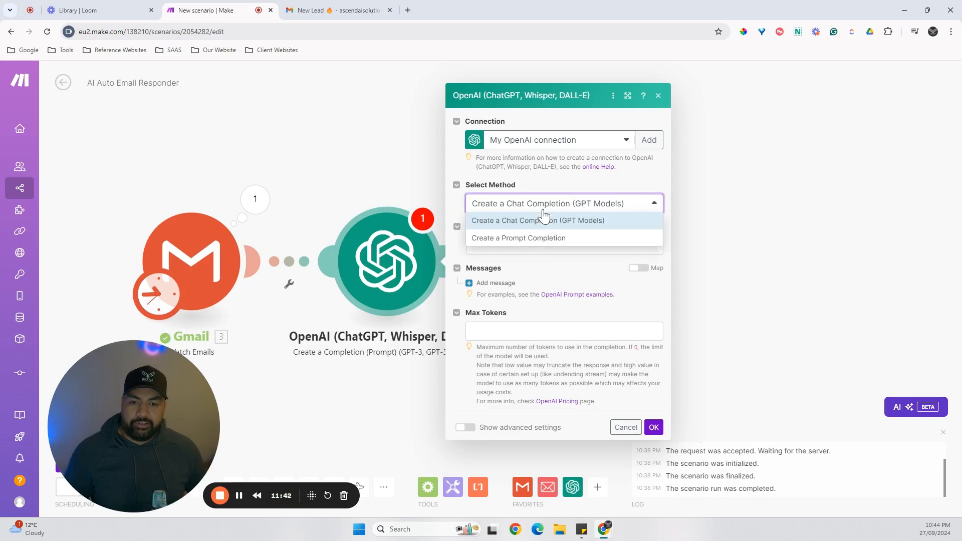
{"action": "left_click", "coordinate": [543, 221]}
{"action": "left_click", "coordinate": [517, 247]}
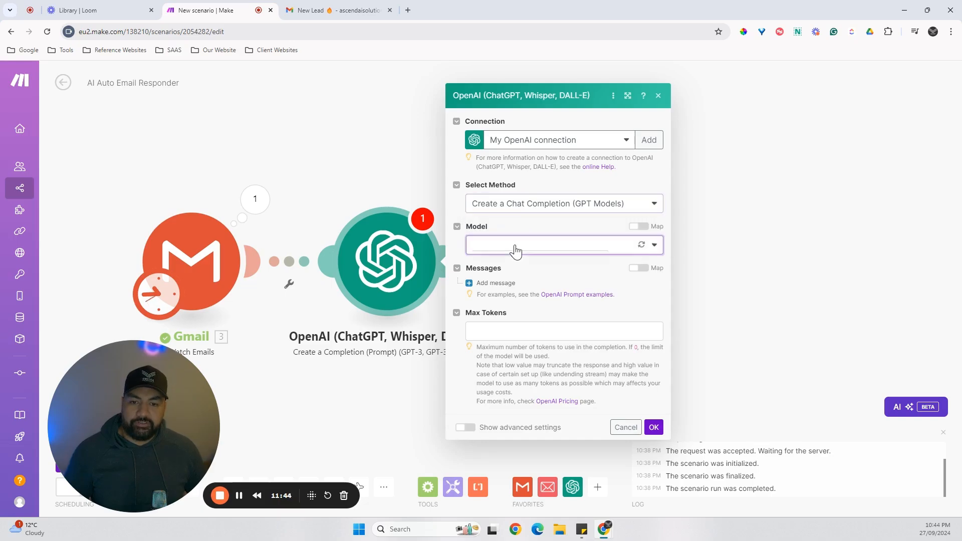
{"action": "scroll", "coordinate": [552, 280], "scroll_direction": "down", "scroll_amount": 1}
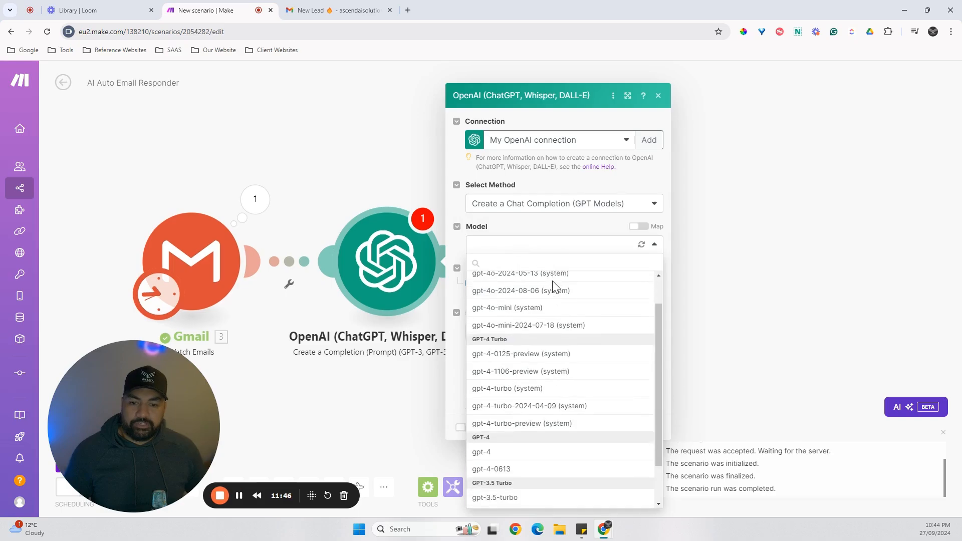
{"action": "scroll", "coordinate": [553, 291], "scroll_direction": "up", "scroll_amount": 1}
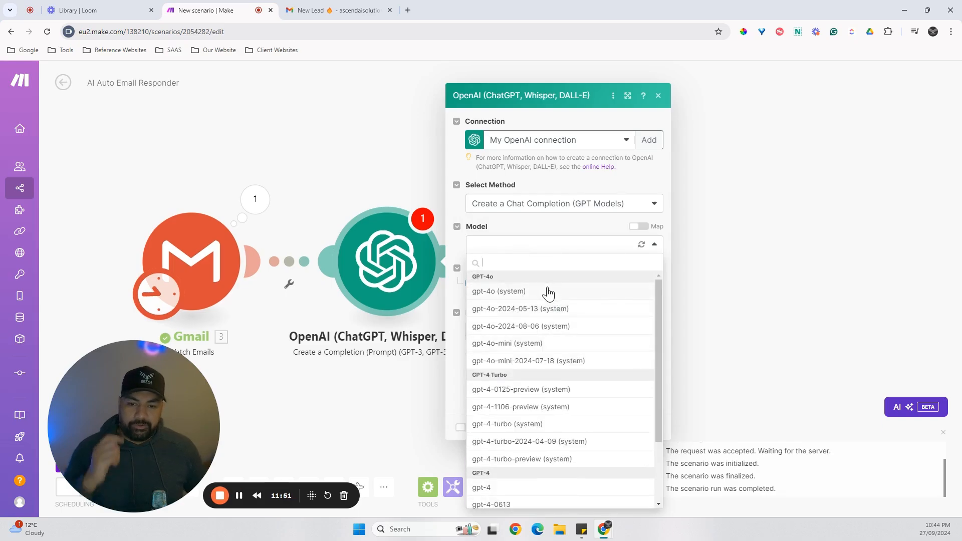
{"action": "scroll", "coordinate": [549, 314], "scroll_direction": "down", "scroll_amount": 3}
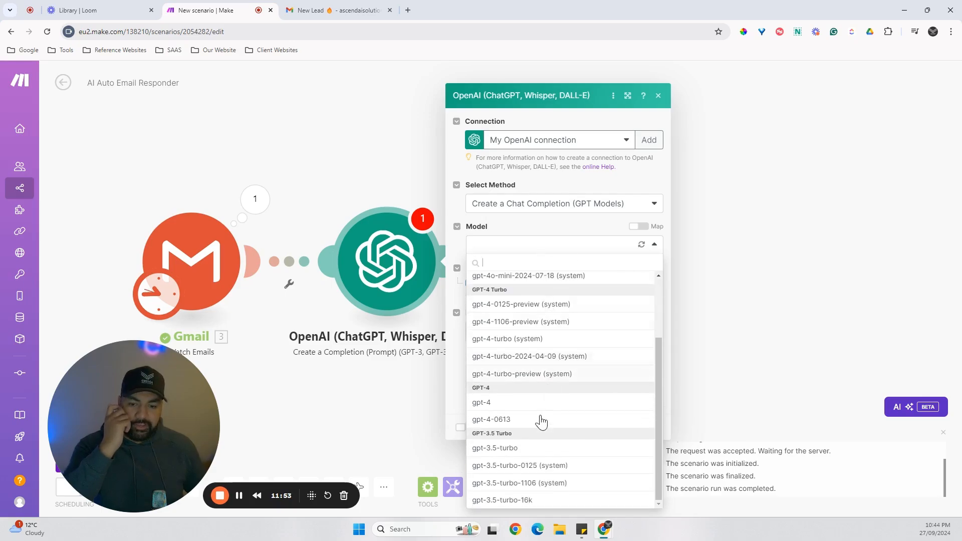
{"action": "scroll", "coordinate": [538, 441], "scroll_direction": "up", "scroll_amount": 1}
{"action": "scroll", "coordinate": [536, 461], "scroll_direction": "down", "scroll_amount": 2}
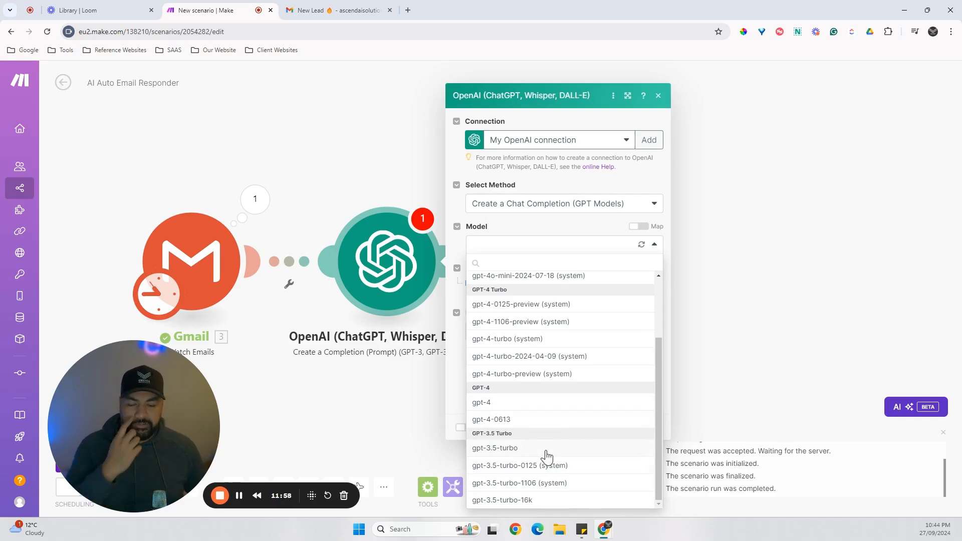
{"action": "scroll", "coordinate": [556, 432], "scroll_direction": "up", "scroll_amount": 3}
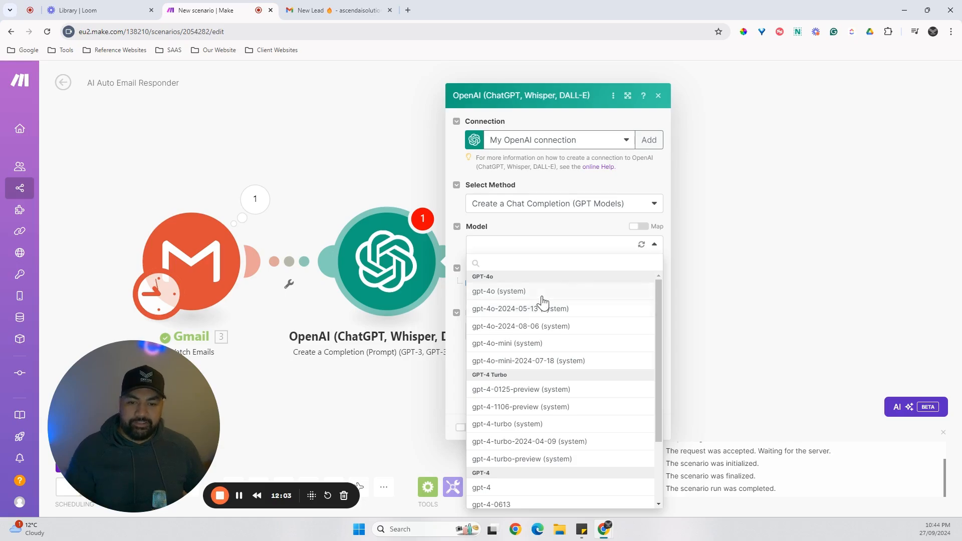
{"action": "left_click", "coordinate": [542, 295]}
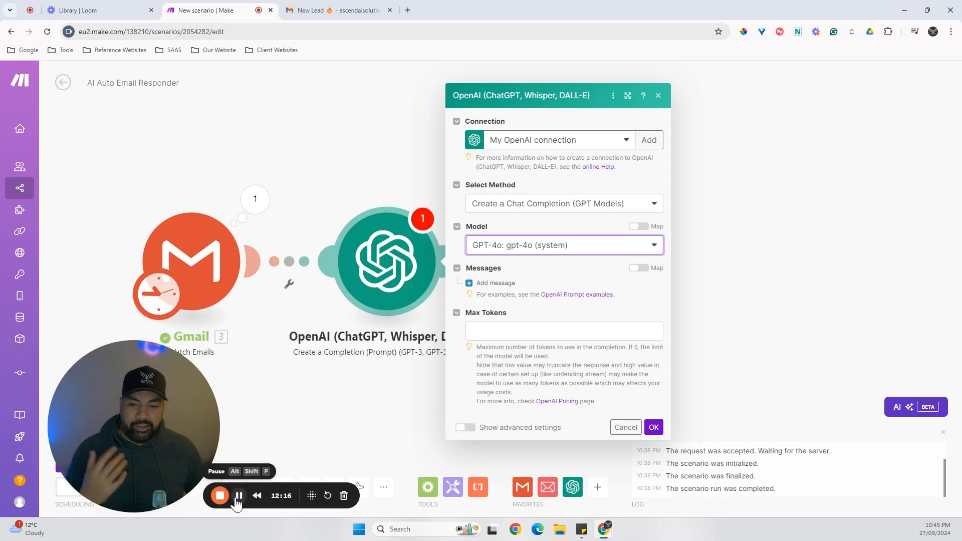
Add a first message to the OpenAI module and give it the System role.
{"action": "left_click", "coordinate": [608, 302]}
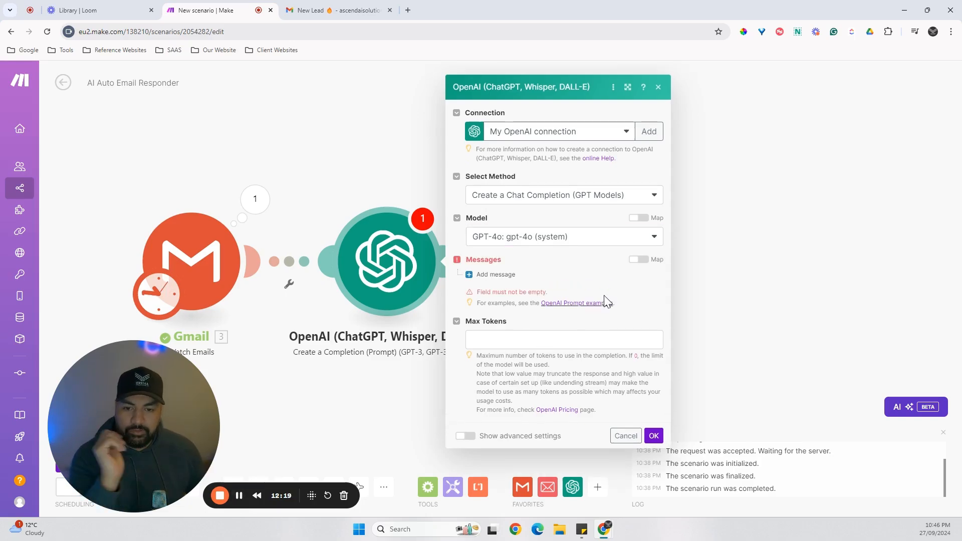
{"action": "left_click", "coordinate": [494, 275]}
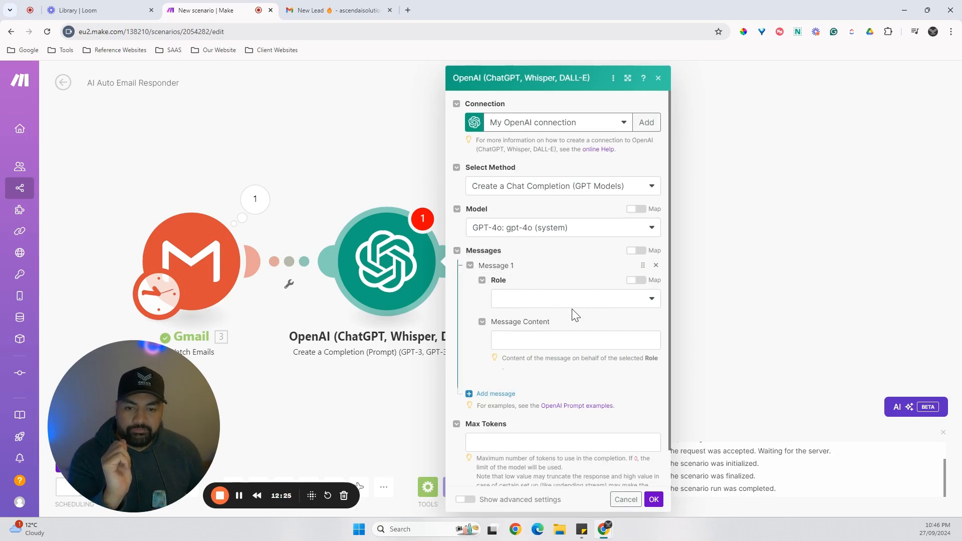
{"action": "left_click", "coordinate": [545, 301]}
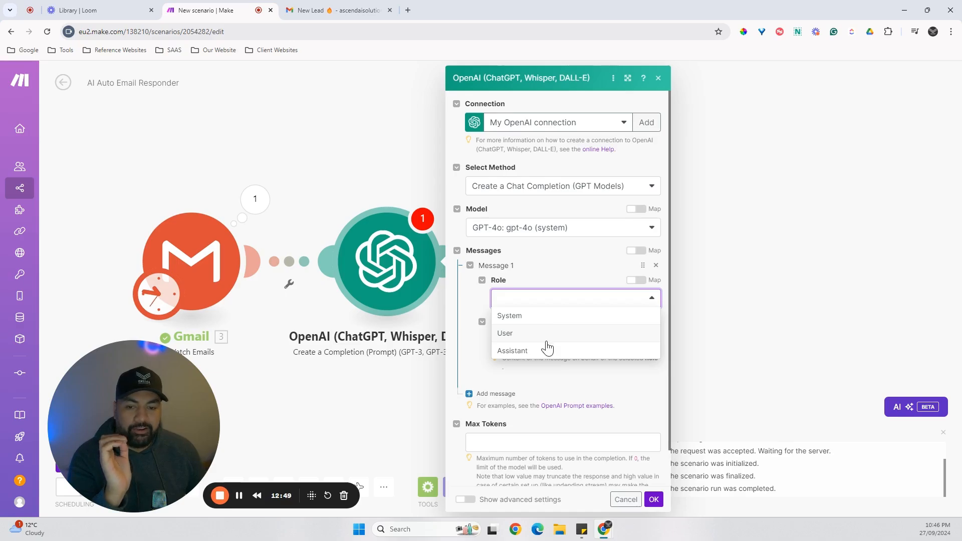
{"action": "left_click", "coordinate": [549, 317]}
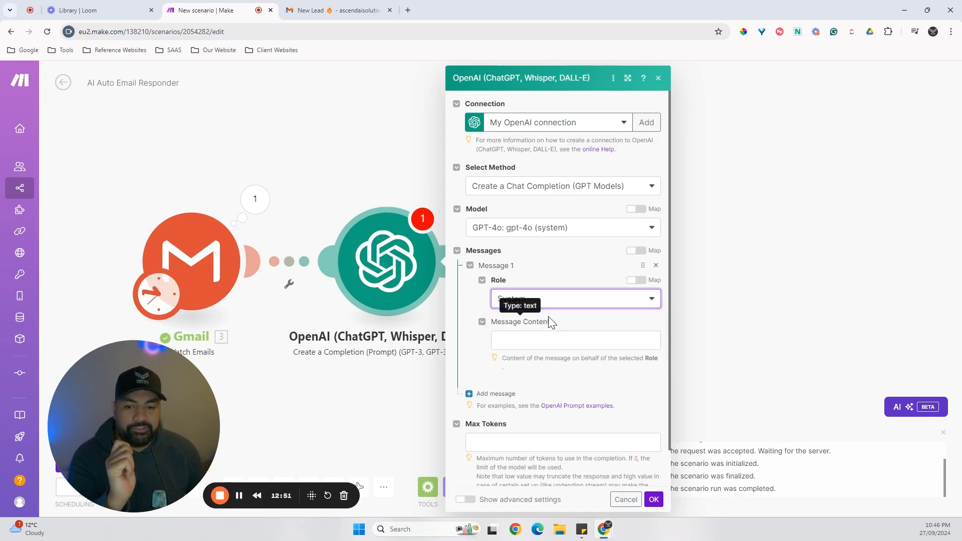
Enter "You are a world renowned email responding assistant." as the System message's content.
{"action": "left_click", "coordinate": [530, 343]}
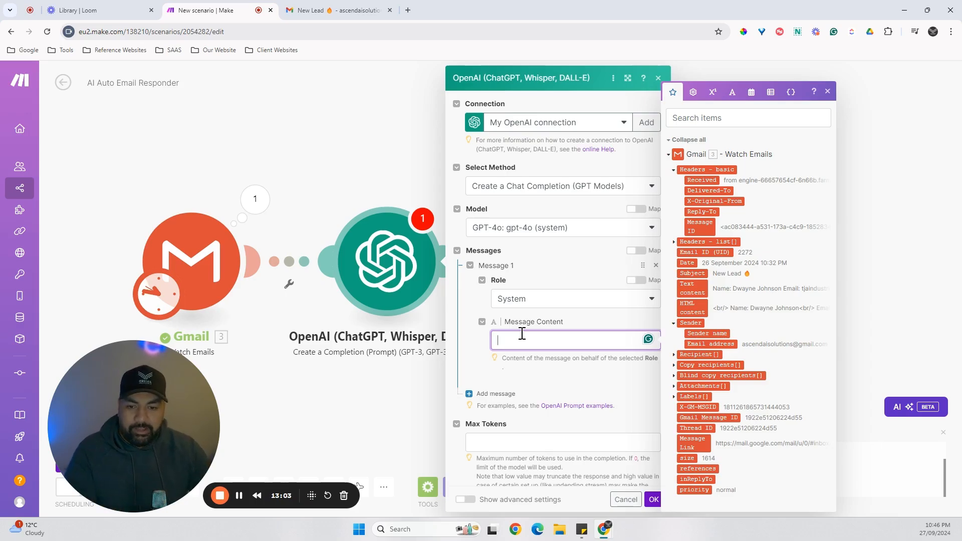
{"action": "type", "text": "You"}
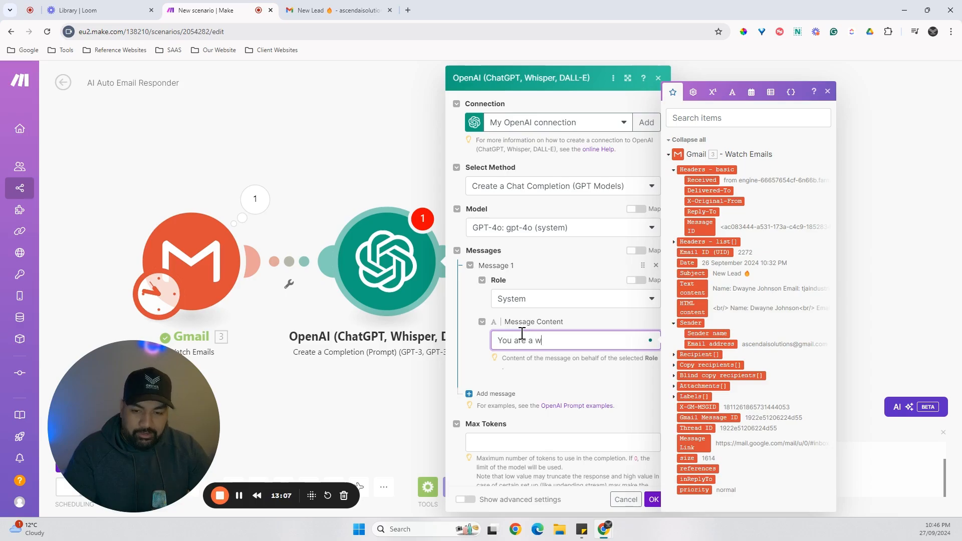
{"action": "type", "text": " are a w"}
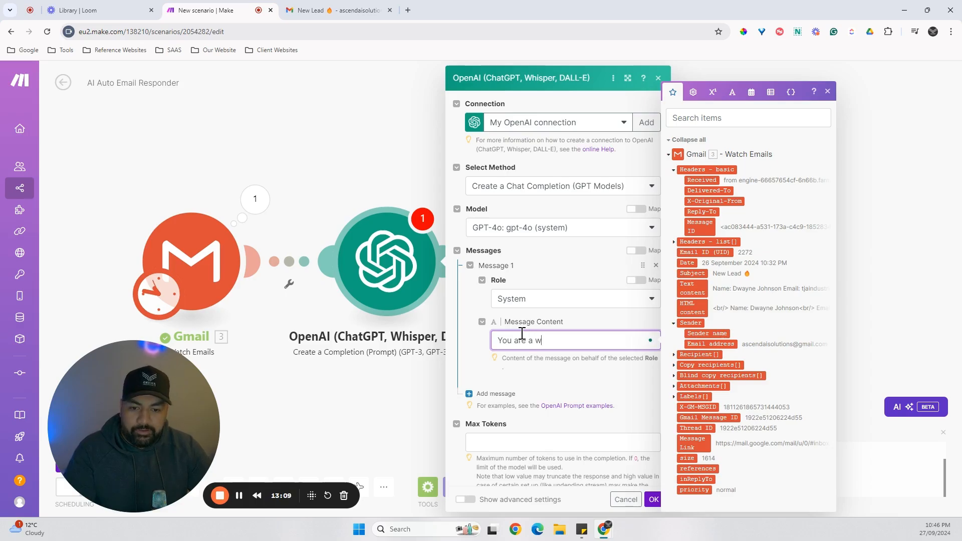
{"action": "key", "text": "BackSpace"}
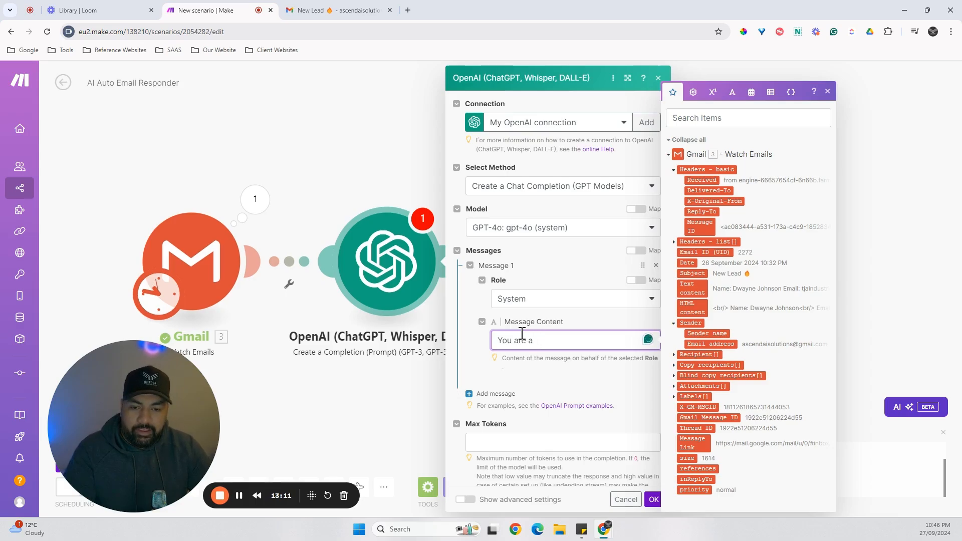
{"action": "type", "text": "world renowned"}
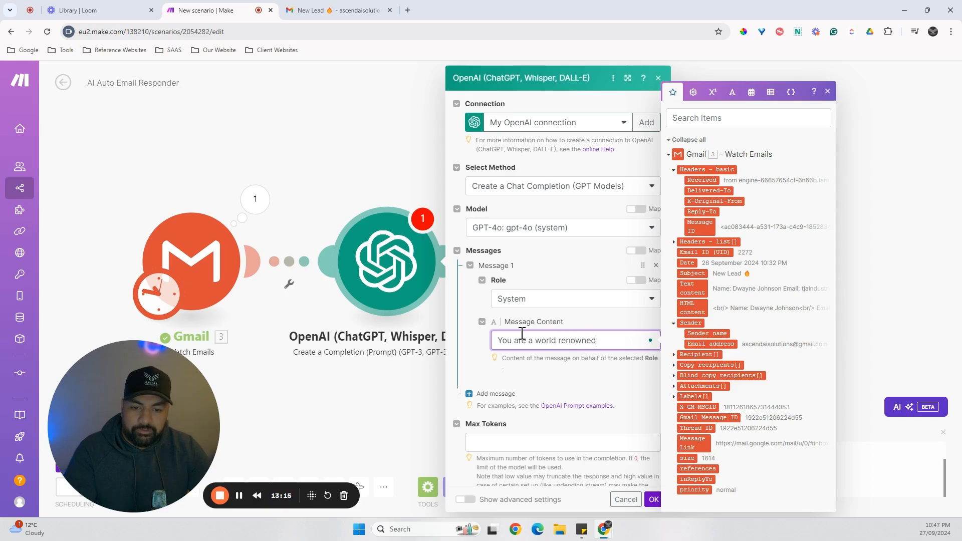
{"action": "type", "text": " email"}
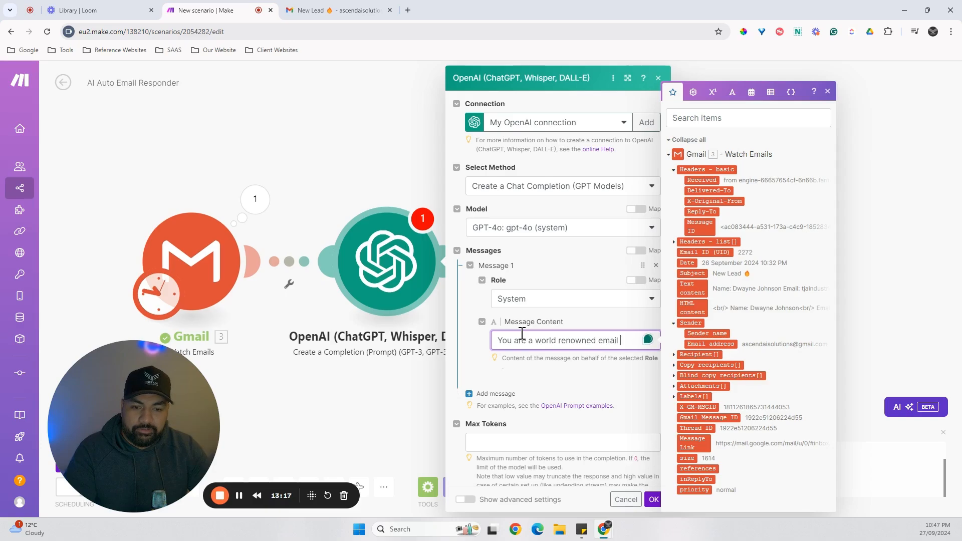
{"action": "type", "text": " rep"}
{"action": "type", "text": "ponding assistant"}
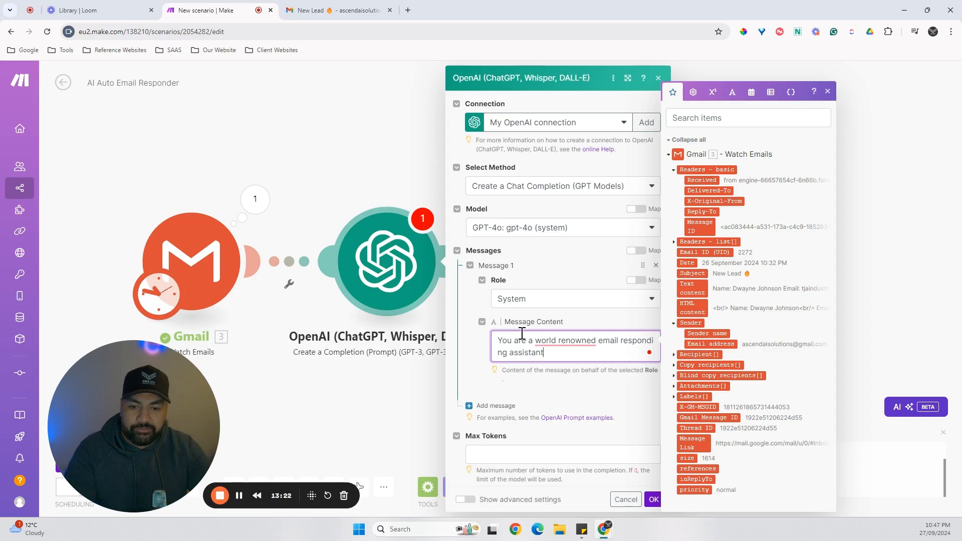
{"action": "left_click", "coordinate": [609, 391]}
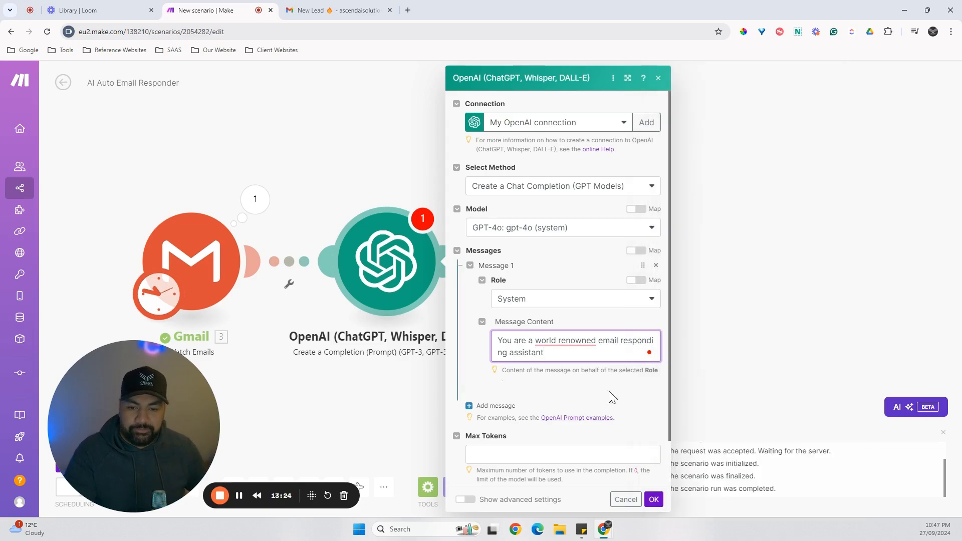
{"action": "left_click", "coordinate": [567, 354]}
{"action": "scroll", "coordinate": [501, 381], "scroll_direction": "down", "scroll_amount": 1}
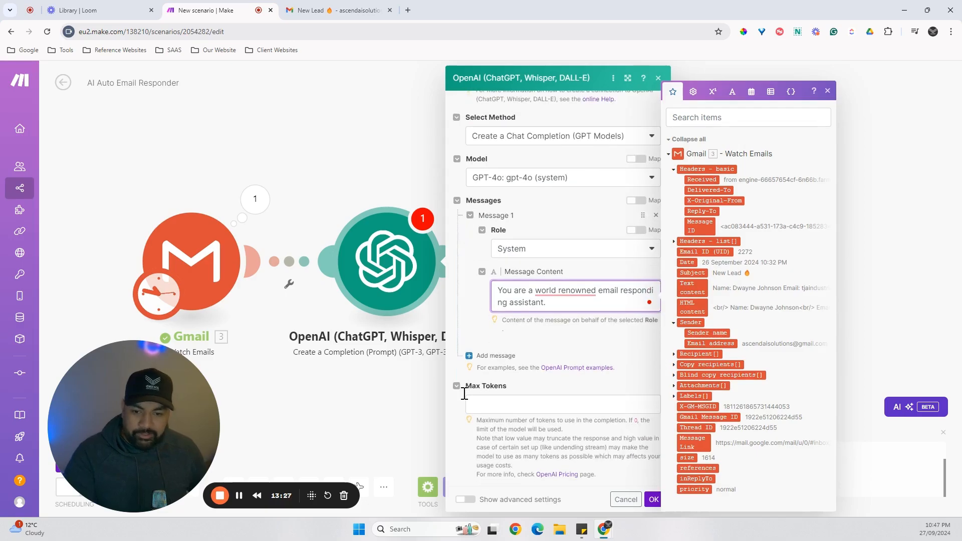
Add a second message to the OpenAI module and give it the User role.
{"action": "left_click", "coordinate": [239, 495]}
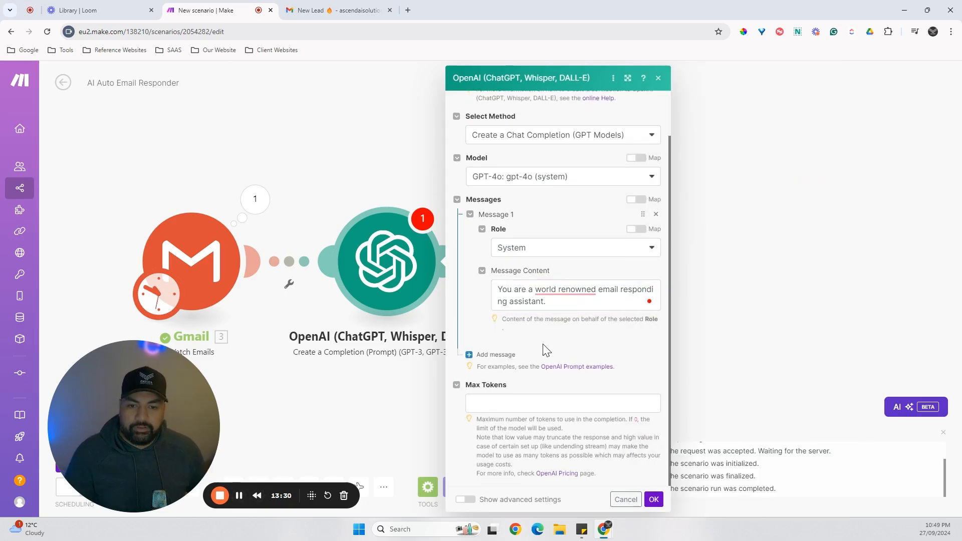
{"action": "left_click", "coordinate": [494, 355]}
{"action": "scroll", "coordinate": [539, 361], "scroll_direction": "down", "scroll_amount": 1}
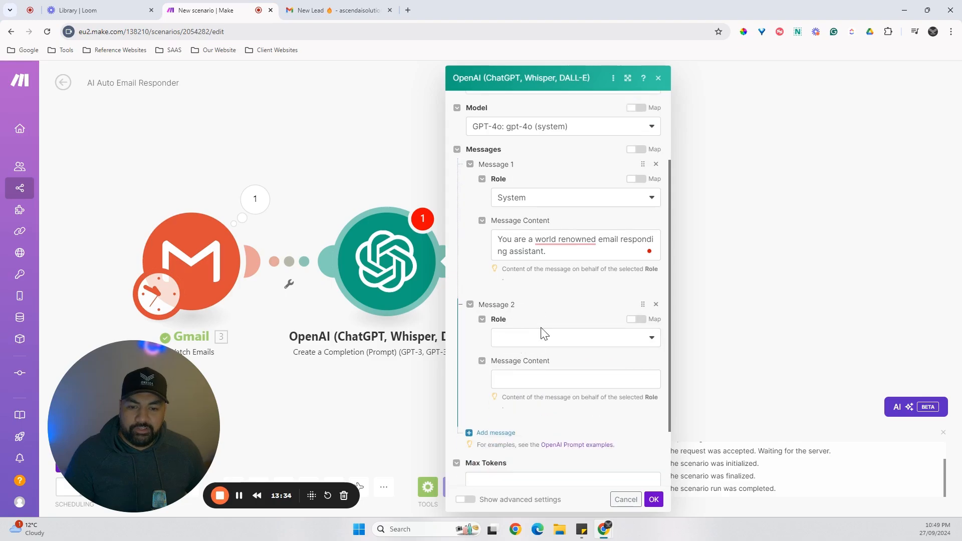
{"action": "left_click", "coordinate": [546, 338]}
{"action": "left_click", "coordinate": [504, 371]}
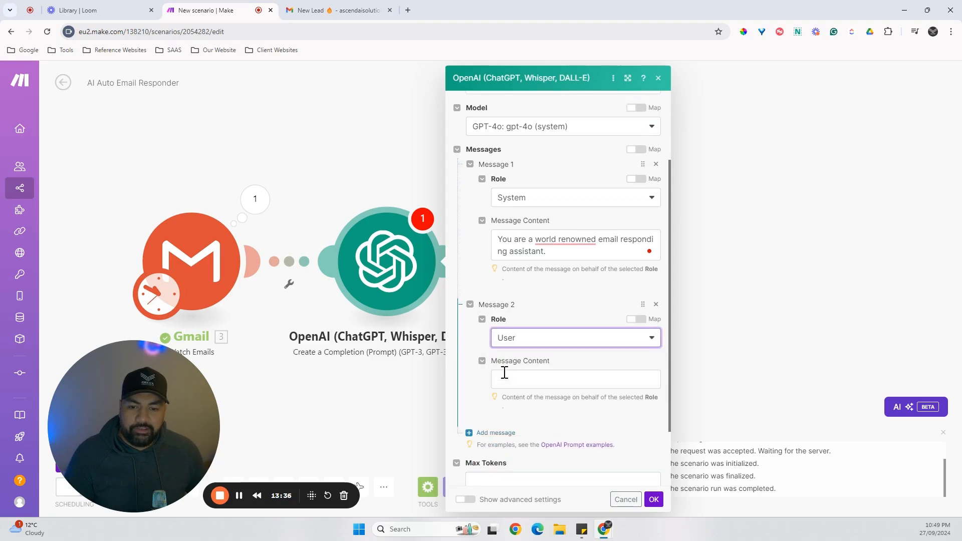
{"action": "scroll", "coordinate": [561, 307], "scroll_direction": "down", "scroll_amount": 1}
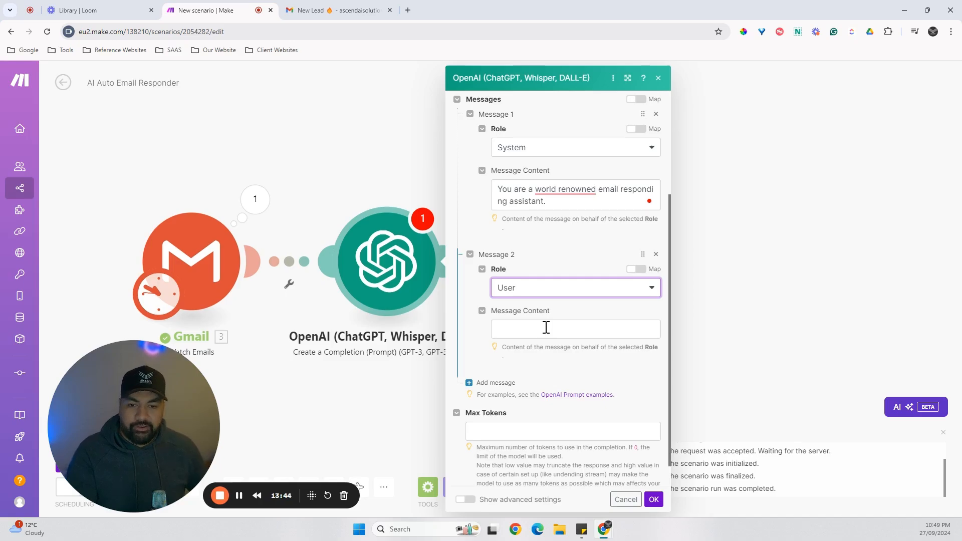
Begin the second message's content with "You are monitoring a sales inbox for a high ticket coaching offer.".
{"action": "left_click", "coordinate": [547, 328]}
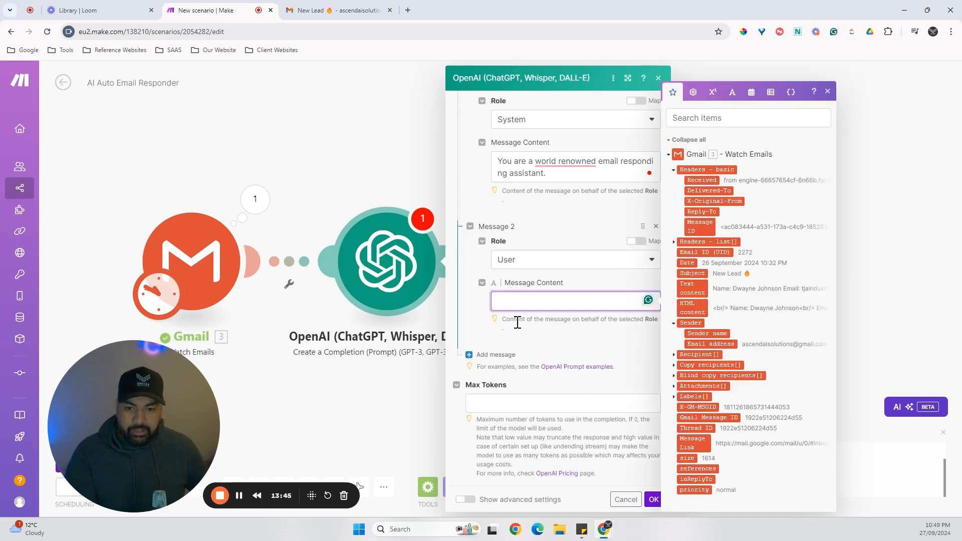
{"action": "scroll", "coordinate": [551, 310], "scroll_direction": "down", "scroll_amount": 1}
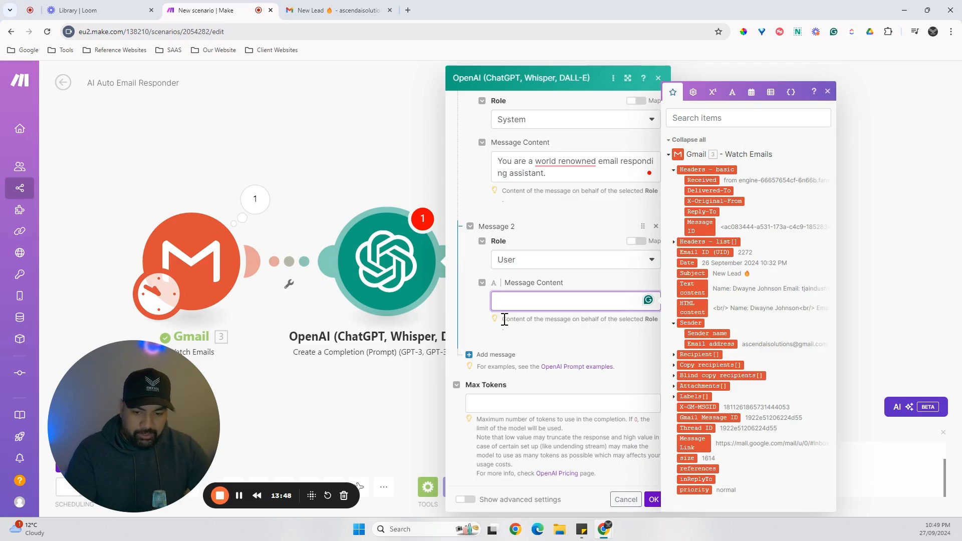
{"action": "type", "text": "You are "}
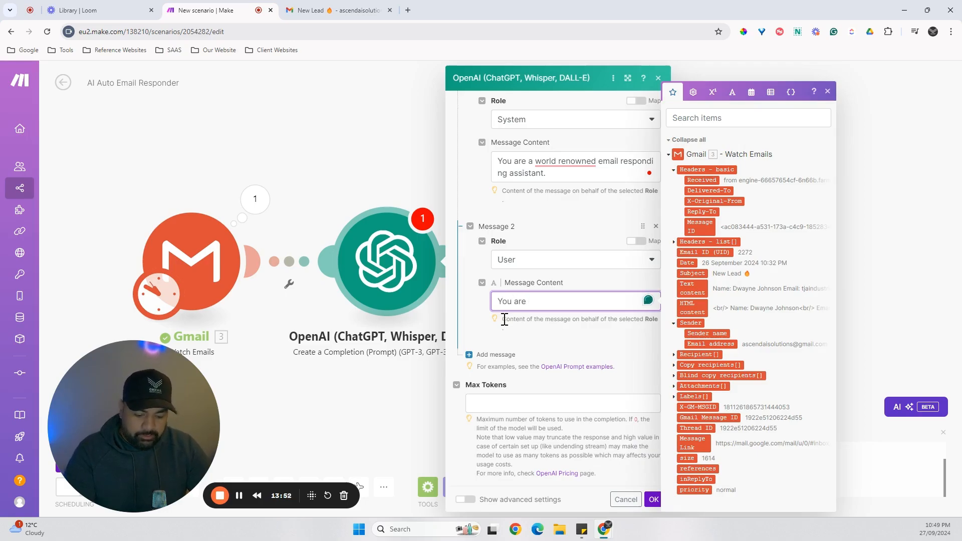
{"action": "type", "text": "monitoring a sales inbox."}
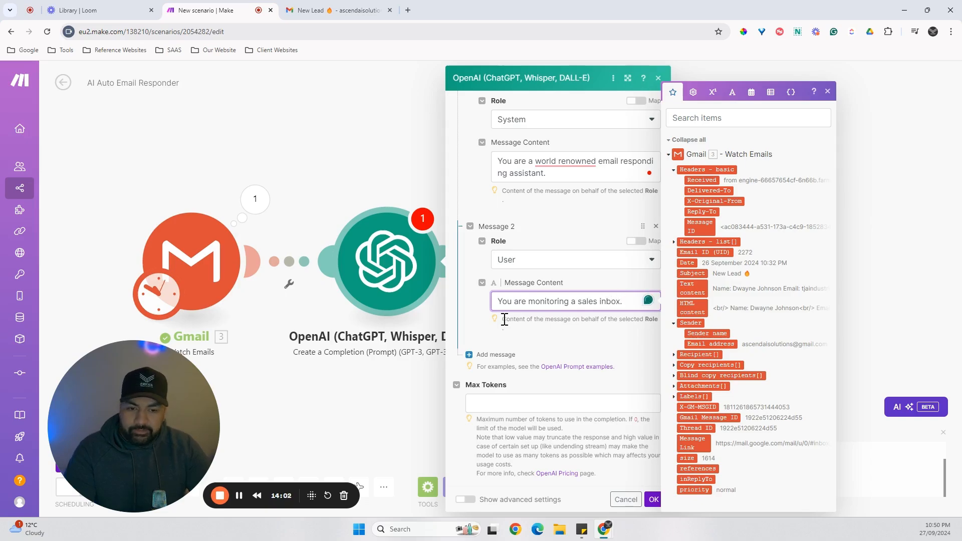
{"action": "key", "text": "BackSpace"}
{"action": "key", "text": "BackSpace"}
{"action": "type", "text": "for a "}
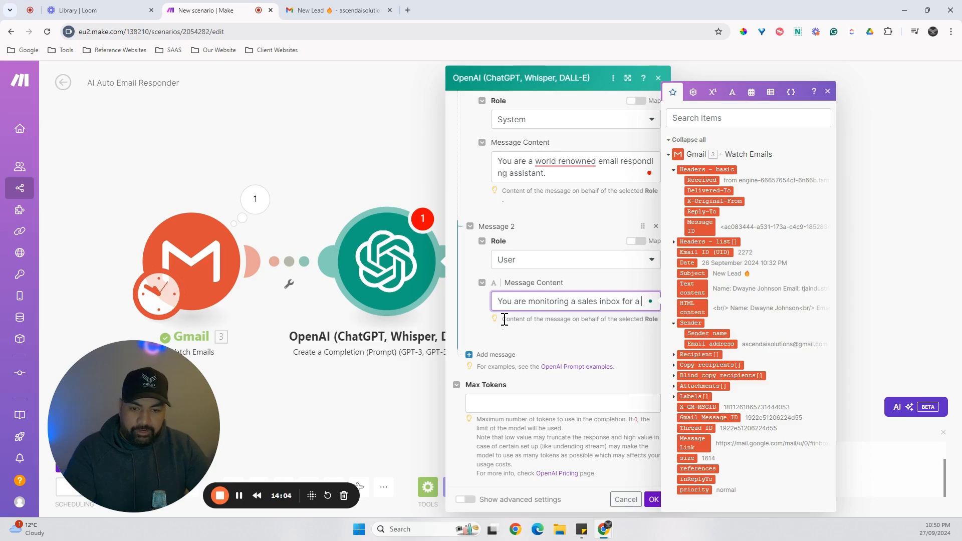
{"action": "type", "text": "high"}
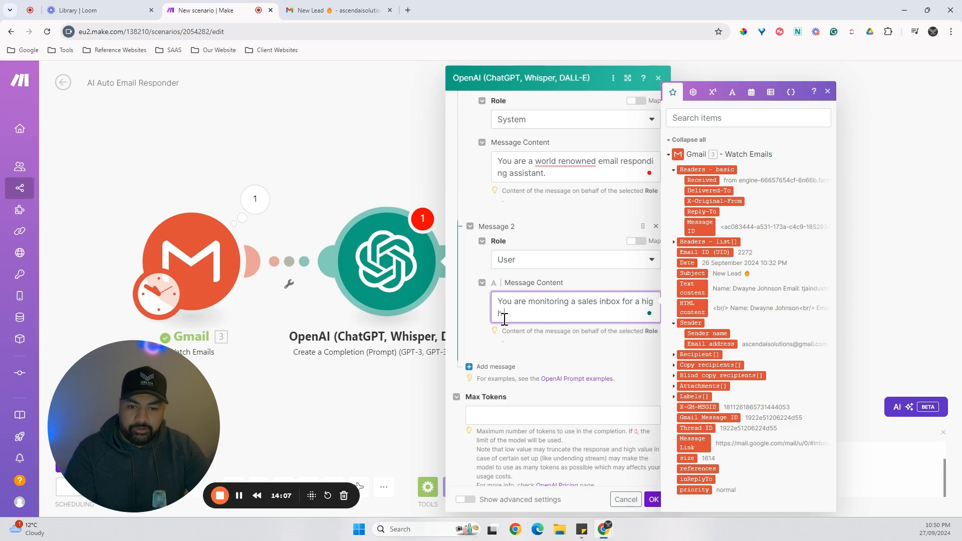
{"action": "type", "text": "-ticket coa"}
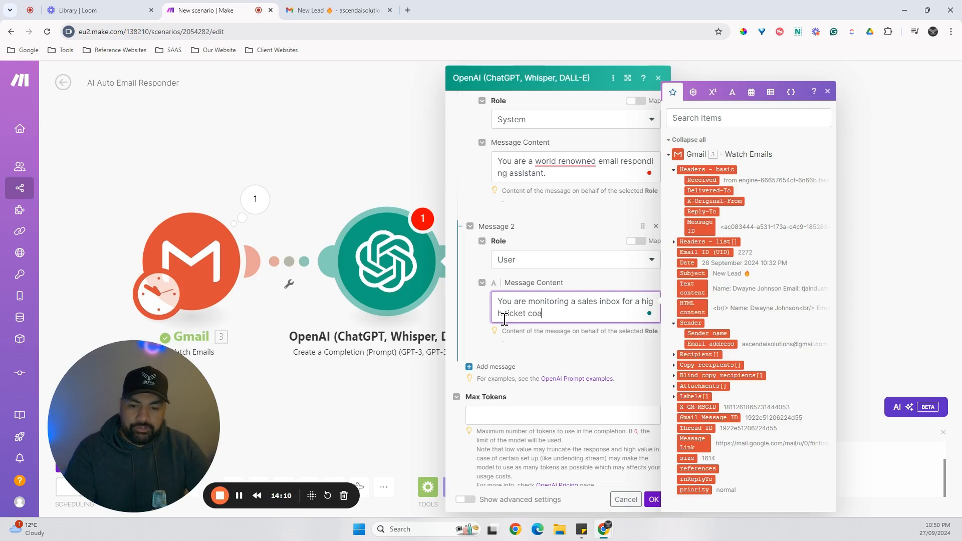
{"action": "type", "text": "ching offer. You "}
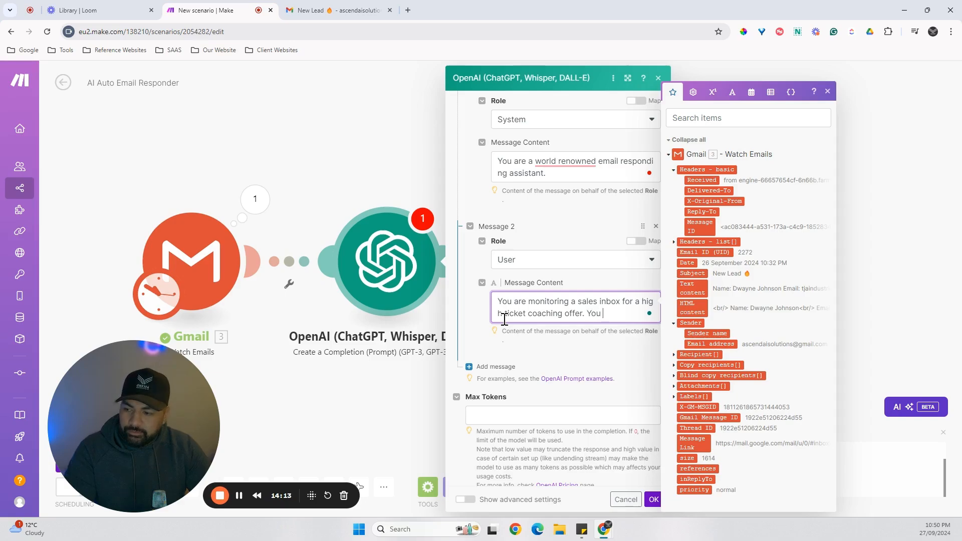
{"action": "type", "text": "are to"}
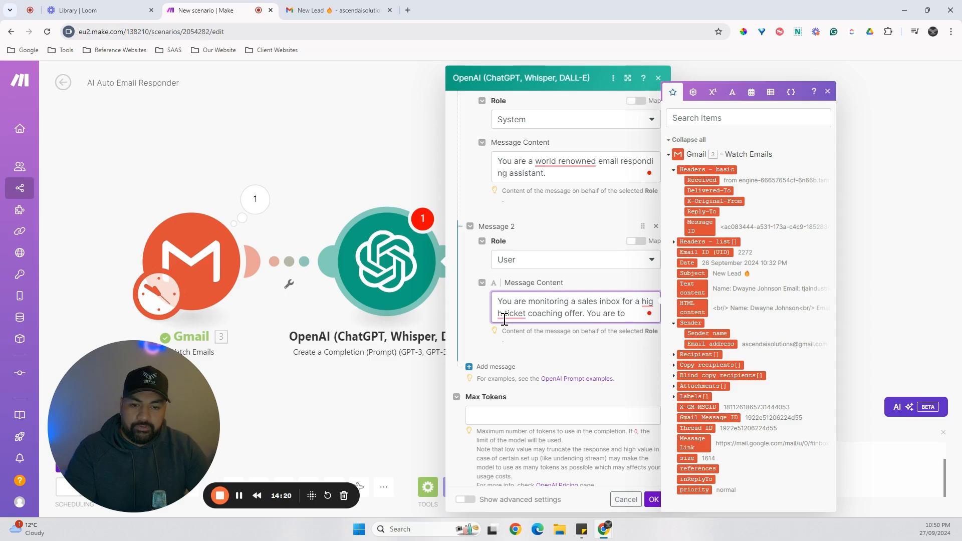
{"action": "type", "text": " compreh"}
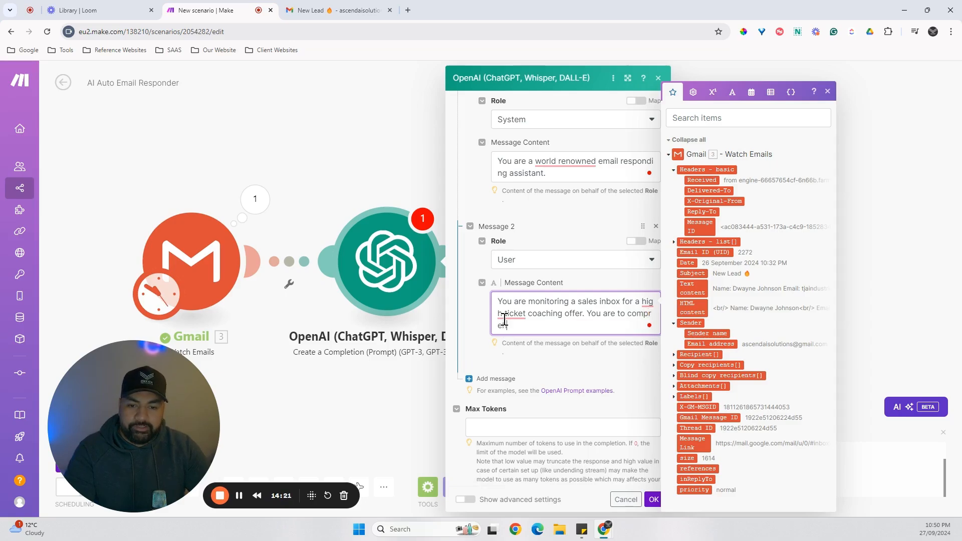
{"action": "type", "text": "end"}
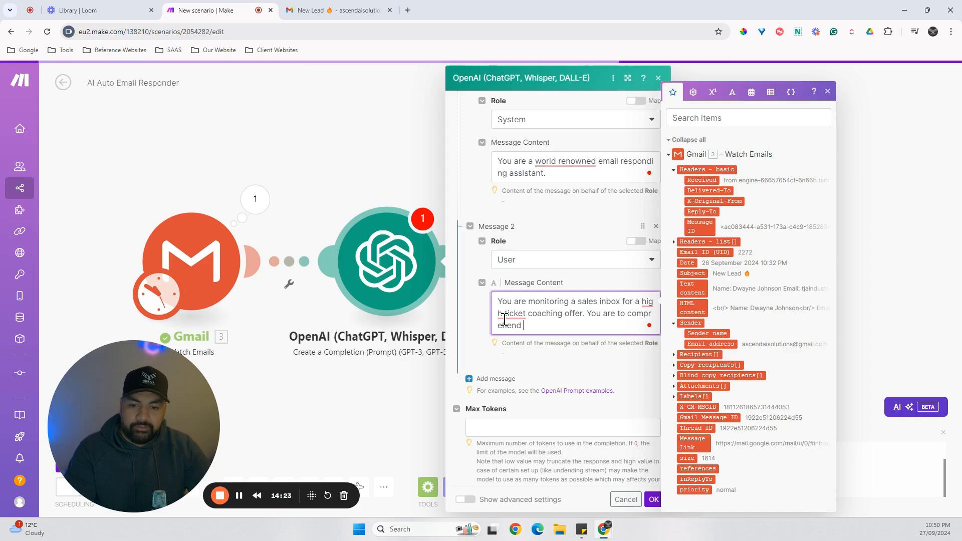
{"action": "type", "text": " each email a"}
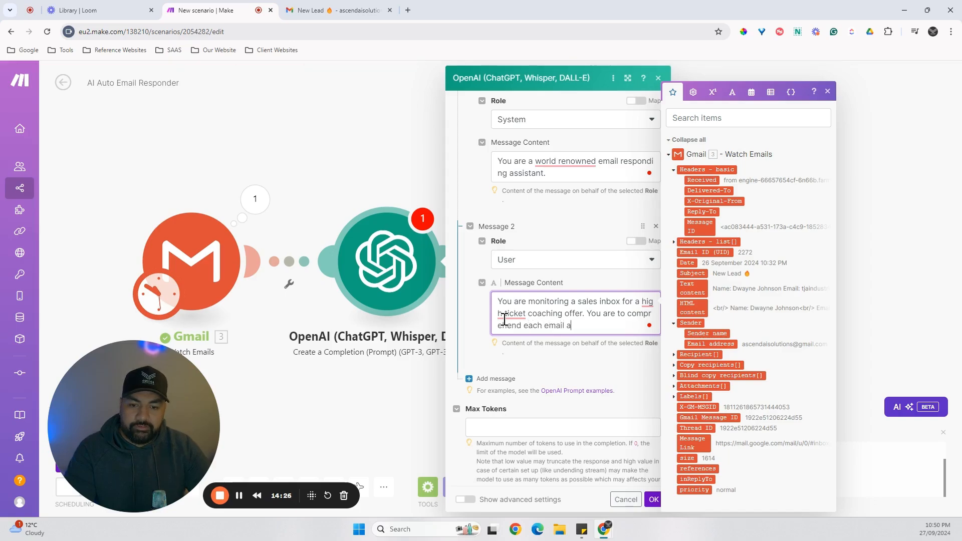
{"action": "type", "text": "nd pro"}
{"action": "type", "text": "nd "}
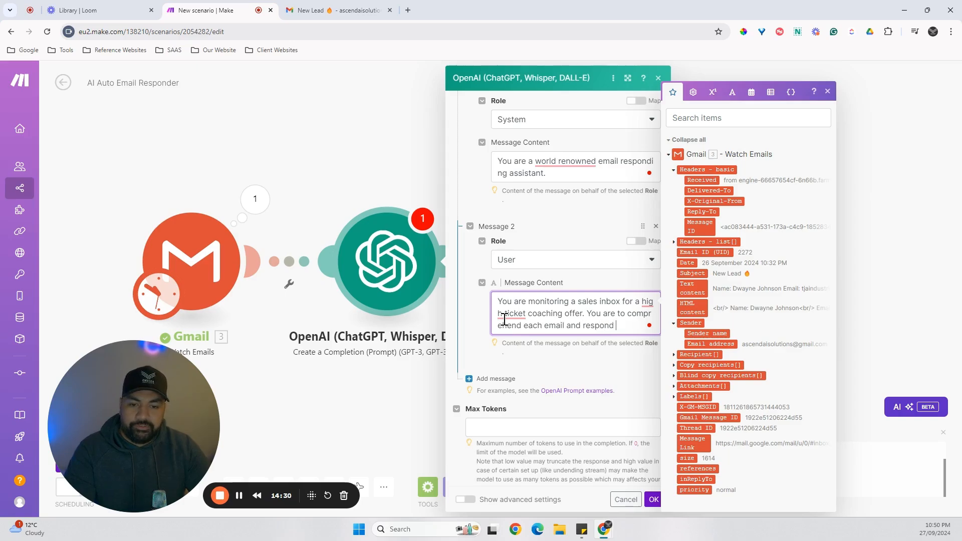
{"action": "type", "text": "accordingl"}
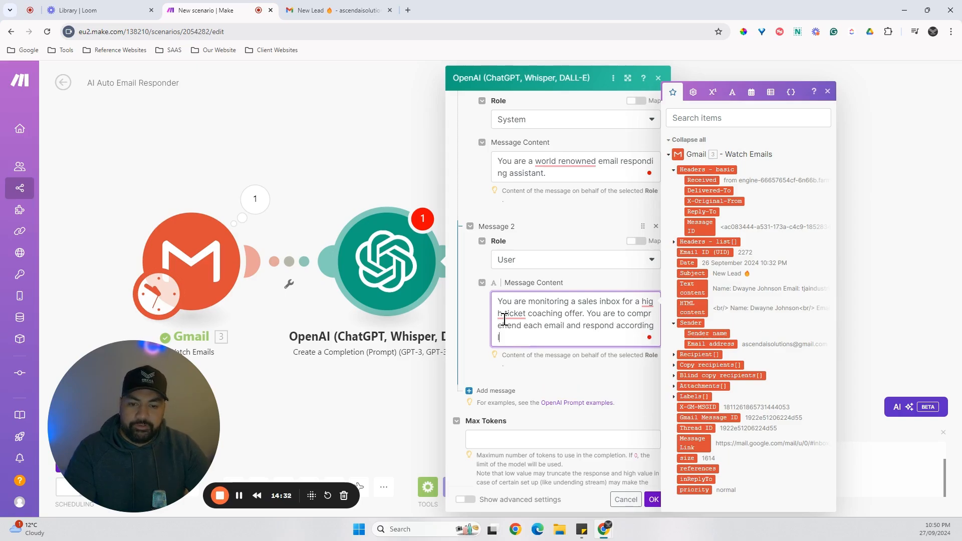
{"action": "type", "text": "y in a frieldly manner"}
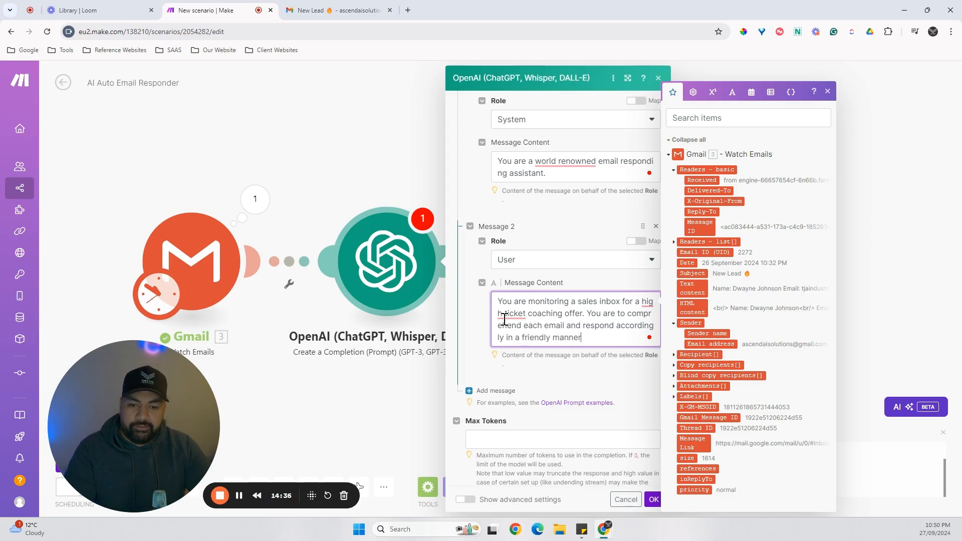
{"action": "type", "text": ". Keep y"}
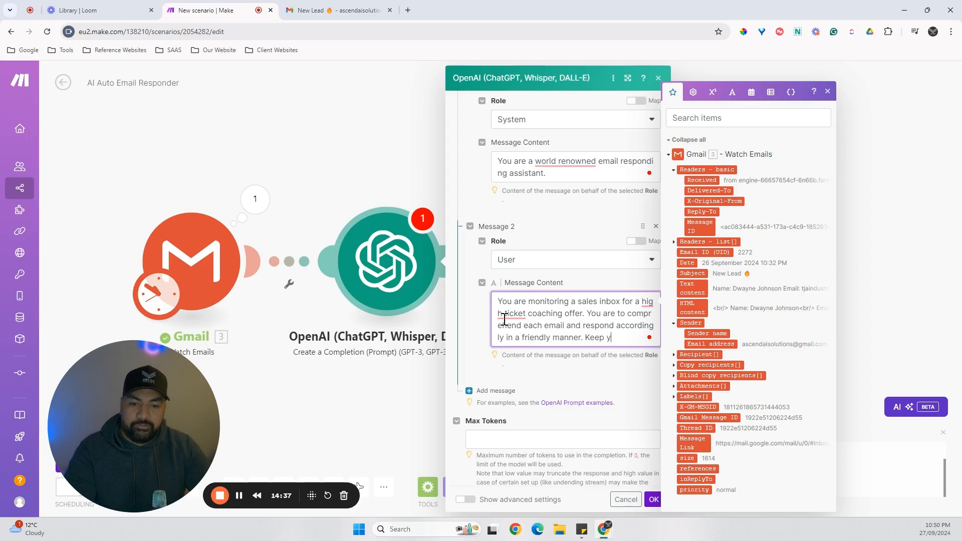
{"action": "type", "text": "our response"}
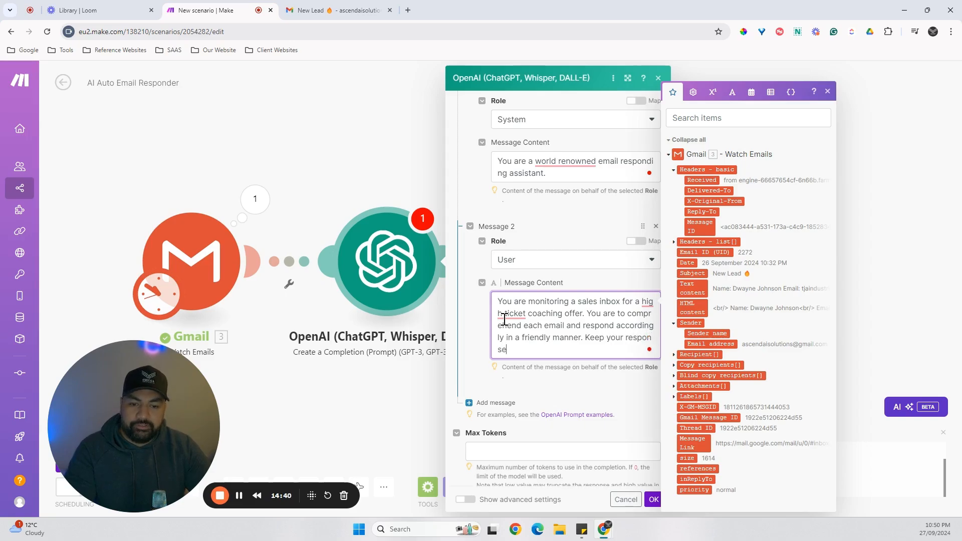
{"action": "type", "text": "s simple and to t"}
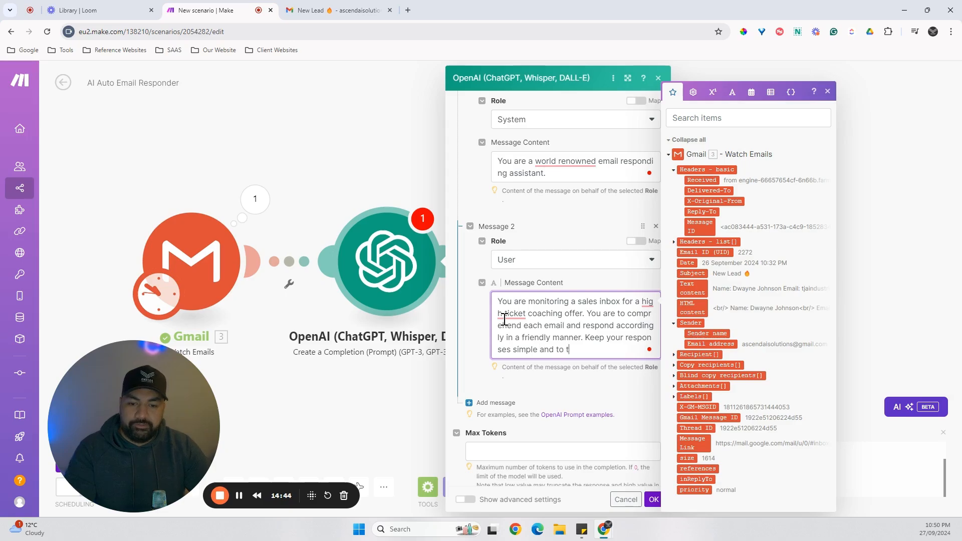
{"action": "type", "text": "he point."}
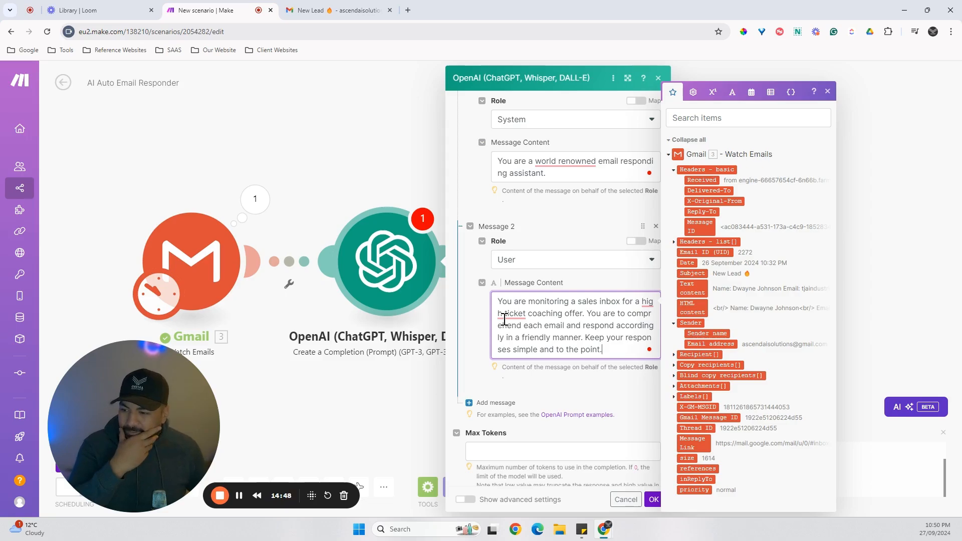
Finish the second message's content with the sentence "Keep your responses simple and to the point.".
{"action": "left_click", "coordinate": [629, 399]}
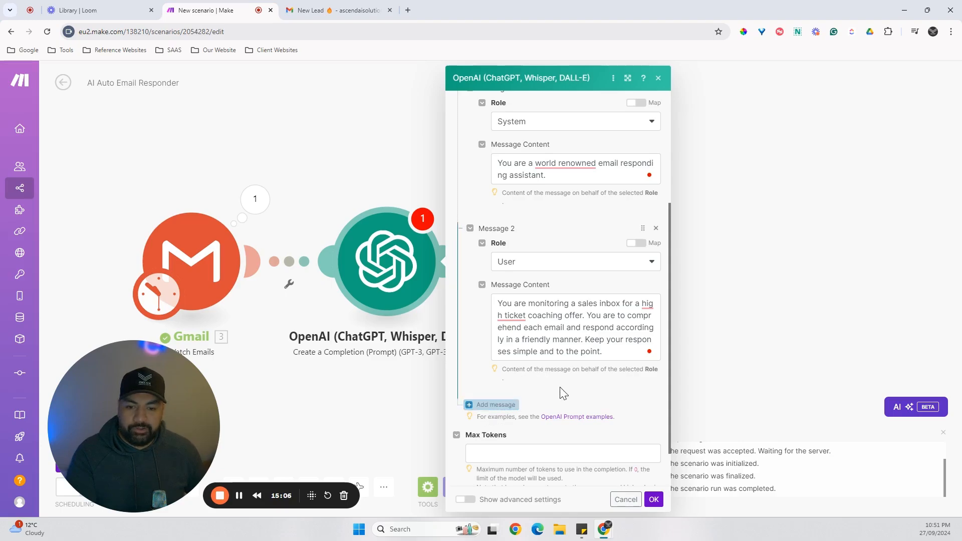
Add a third message to the OpenAI module and give it the User role.
{"action": "left_click", "coordinate": [494, 405]}
{"action": "scroll", "coordinate": [533, 398], "scroll_direction": "down", "scroll_amount": 1}
{"action": "left_click", "coordinate": [535, 391]}
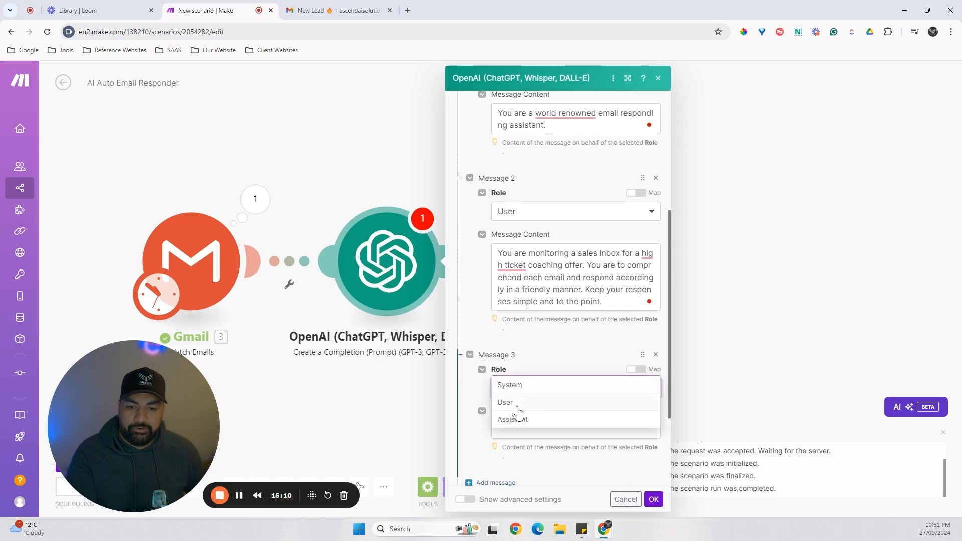
{"action": "left_click", "coordinate": [507, 409]}
{"action": "scroll", "coordinate": [511, 381], "scroll_direction": "down", "scroll_amount": 1}
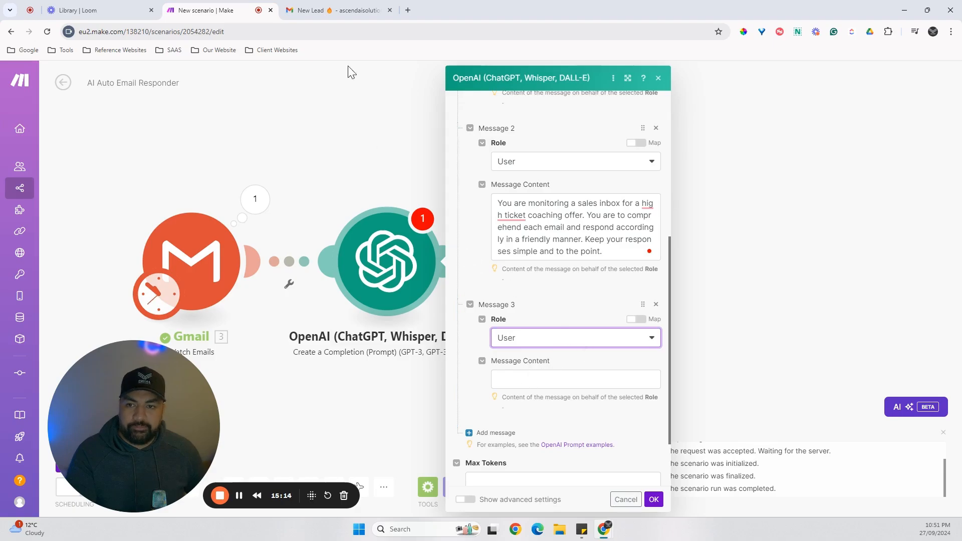
Copy the full body of the New Lead email in Gmail and paste it into Make as the third message's content.
{"action": "left_click", "coordinate": [318, 11]}
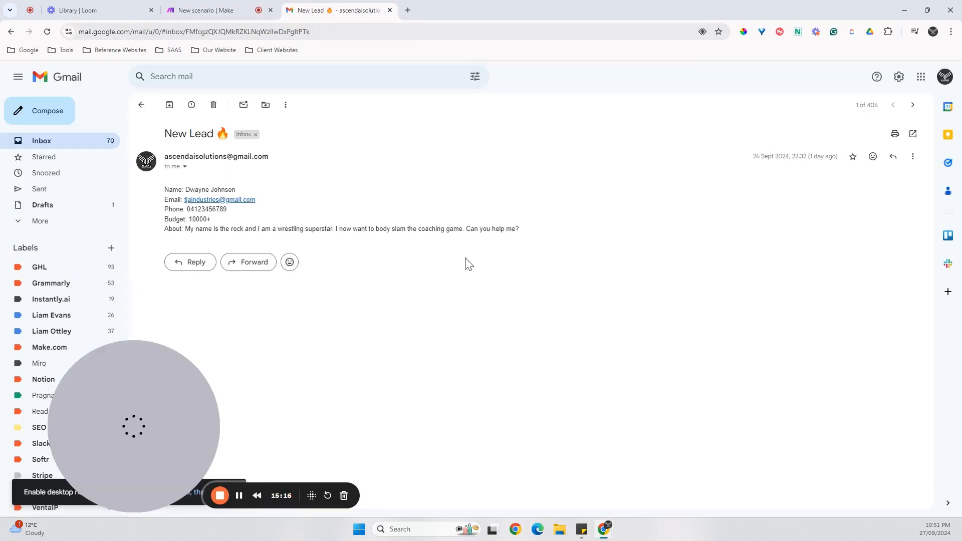
{"action": "left_click_drag", "start_coordinate": [521, 230], "coordinate": [163, 191]}
{"action": "right_click", "coordinate": [182, 221]}
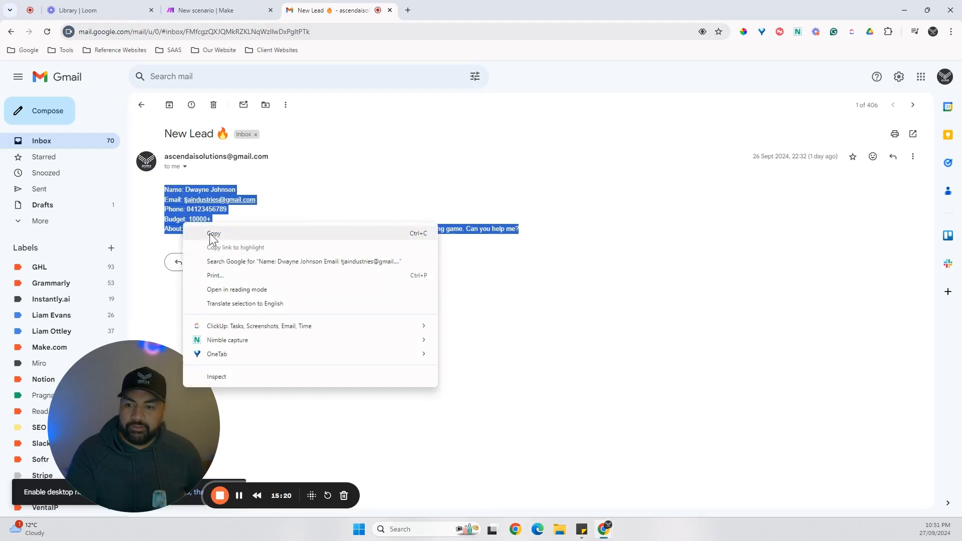
{"action": "left_click", "coordinate": [211, 231]}
{"action": "left_click", "coordinate": [231, 11]}
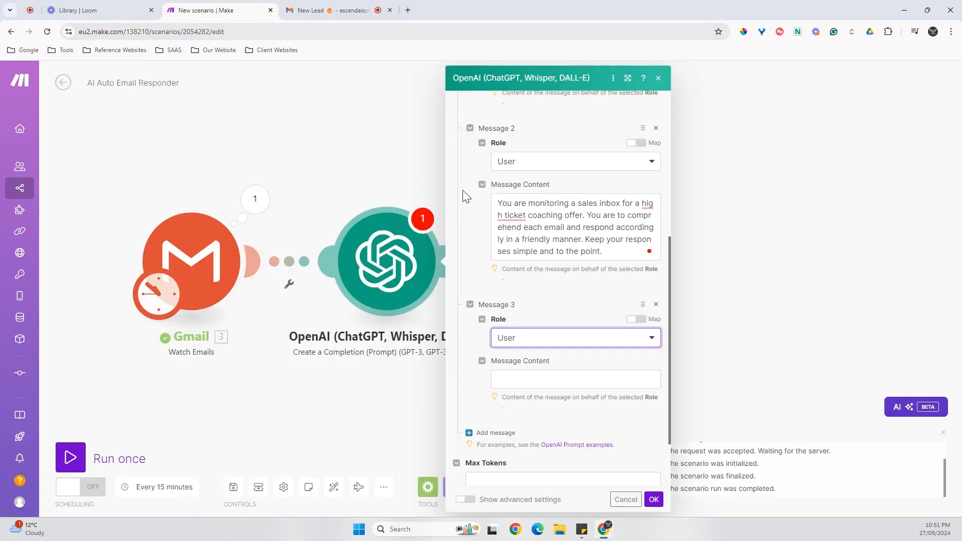
{"action": "left_click", "coordinate": [525, 380]}
{"action": "key", "text": "ctrl+v"}
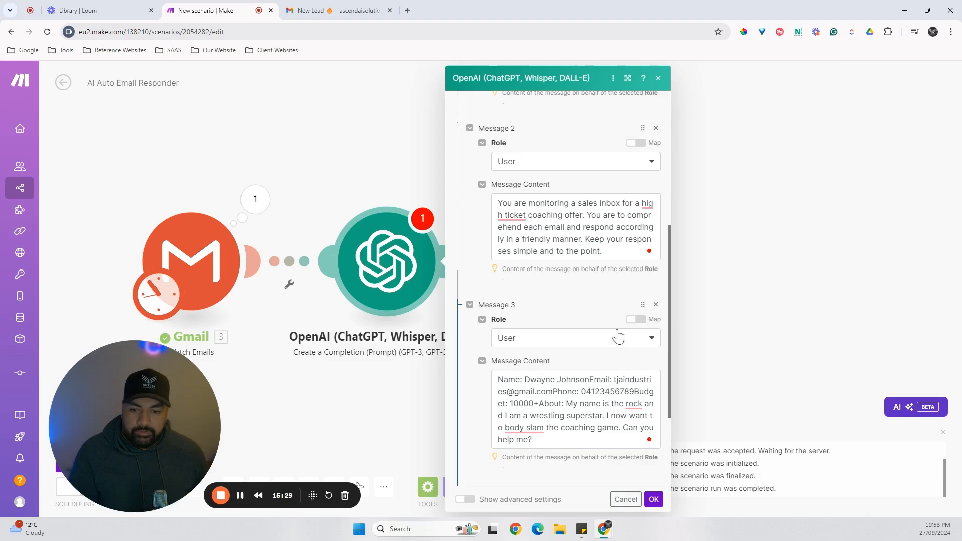
Add a fourth message to the OpenAI module with the System role and open its content for editing.
{"action": "scroll", "coordinate": [622, 359], "scroll_direction": "down", "scroll_amount": 1}
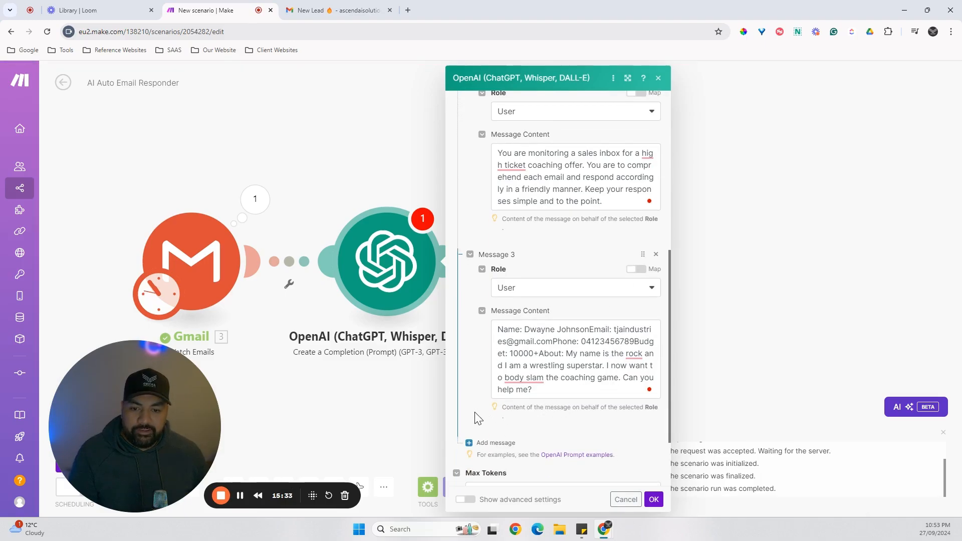
{"action": "left_click", "coordinate": [502, 444]}
{"action": "scroll", "coordinate": [505, 431], "scroll_direction": "down", "scroll_amount": 2}
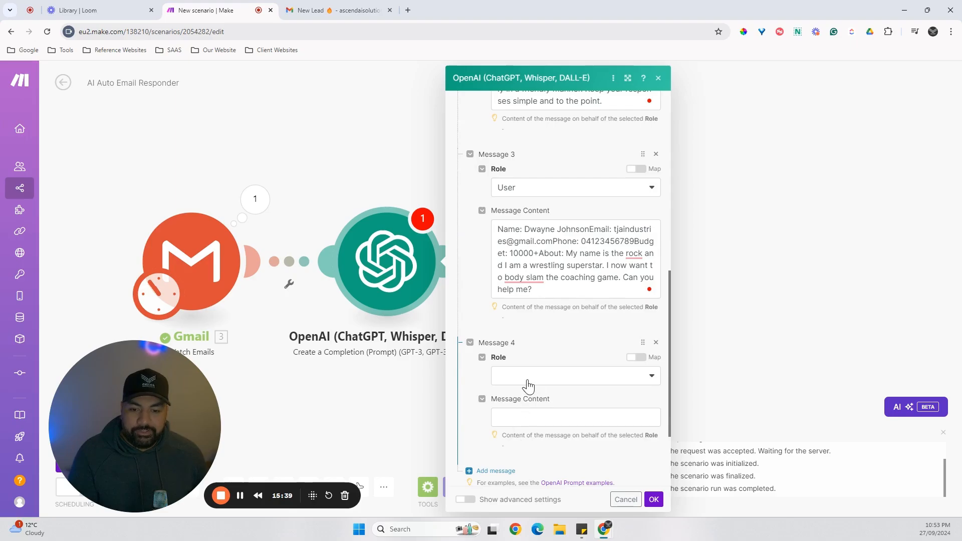
{"action": "left_click", "coordinate": [528, 386]}
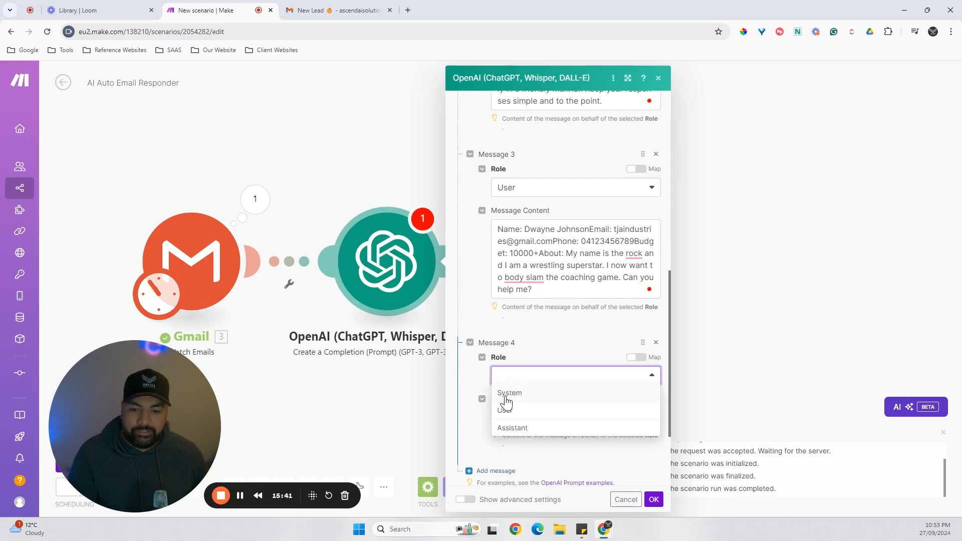
{"action": "left_click", "coordinate": [507, 397]}
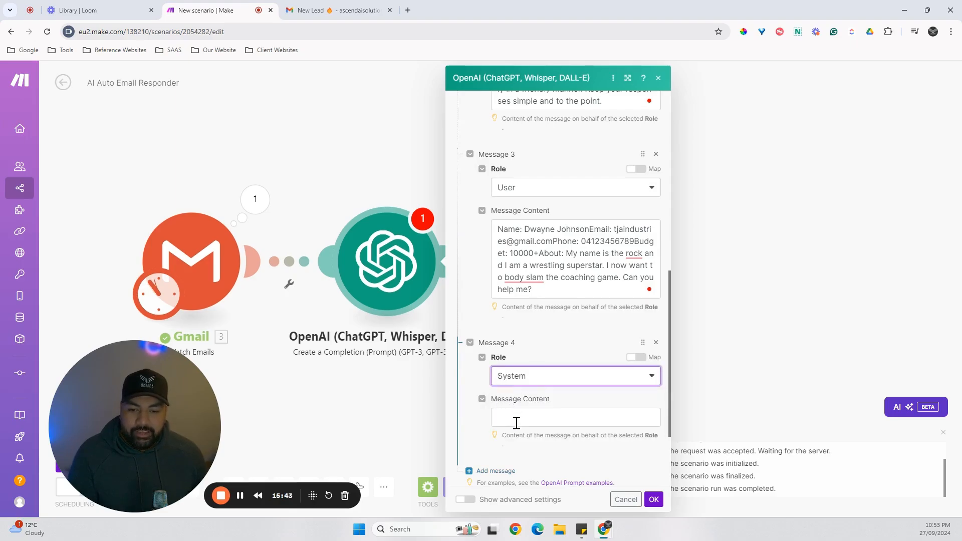
{"action": "left_click", "coordinate": [518, 419]}
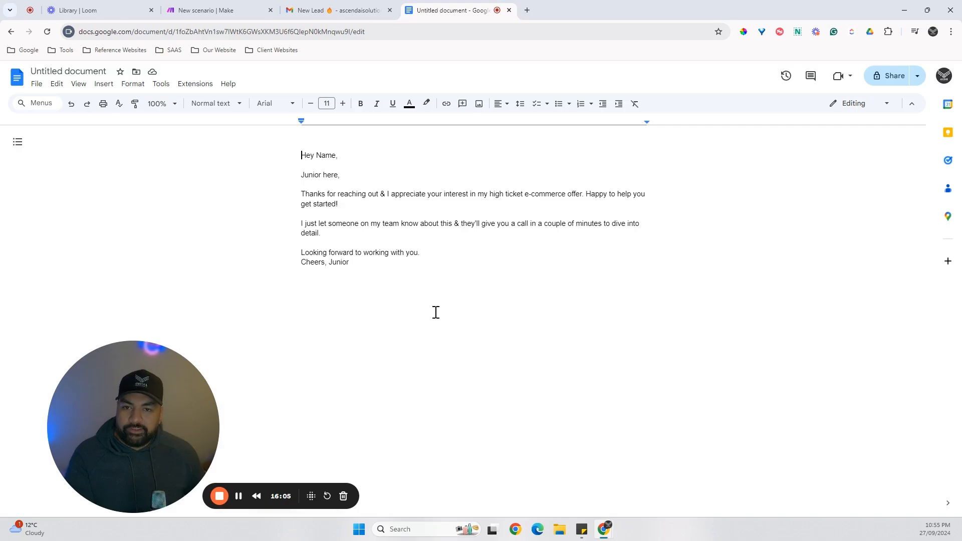
{"action": "left_click", "coordinate": [397, 271]}
{"action": "left_click", "coordinate": [303, 224]}
{"action": "key", "text": "Return"}
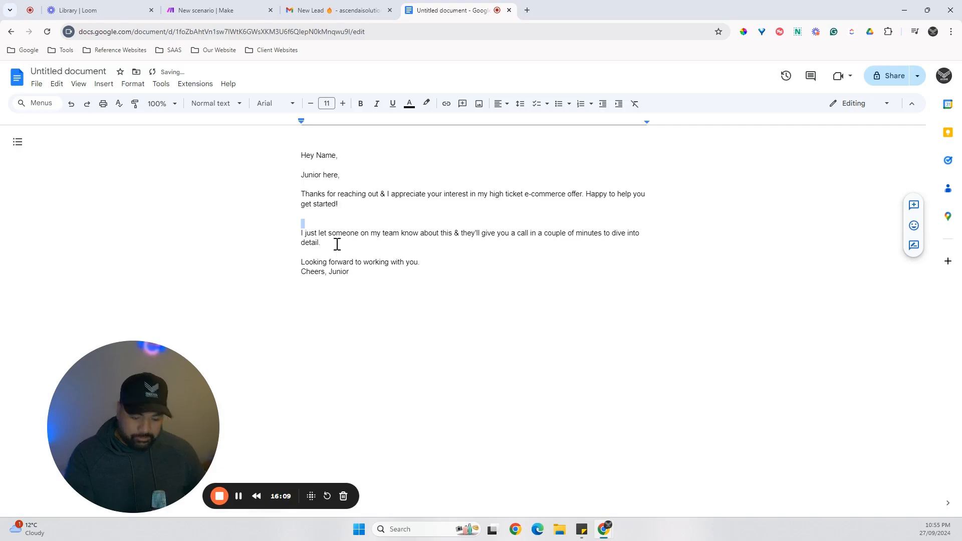
{"action": "key", "text": "BackSpace"}
{"action": "left_click_drag", "start_coordinate": [376, 262], "coordinate": [301, 155]}
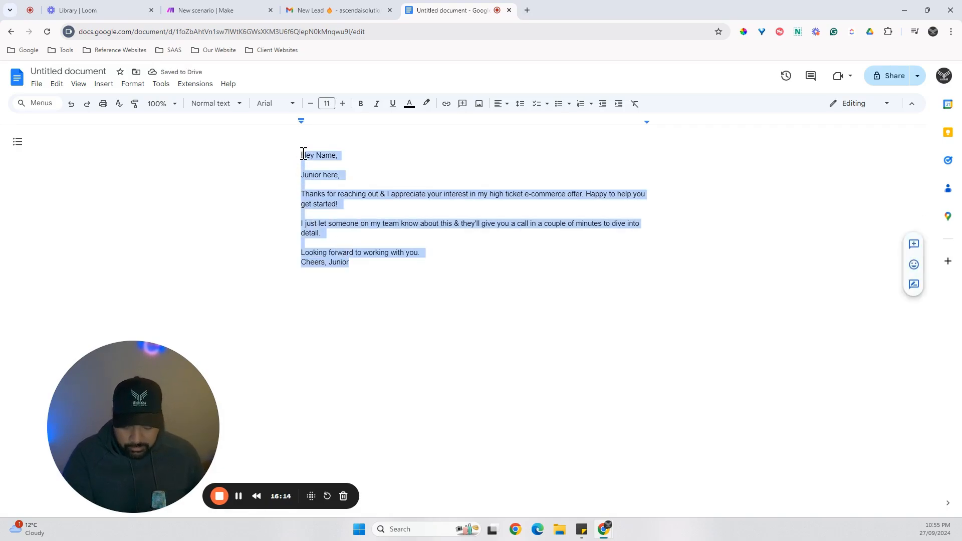
{"action": "left_click", "coordinate": [462, 280]}
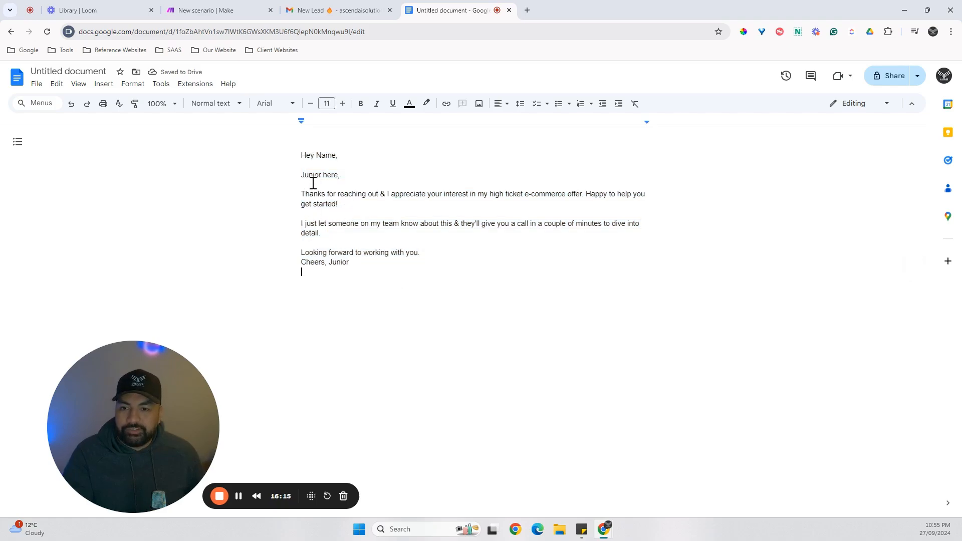
Delete the self-introduction line below the greeting in the draft reply and close up the empty lines it leaves.
{"action": "left_click_drag", "start_coordinate": [340, 175], "coordinate": [301, 176]}
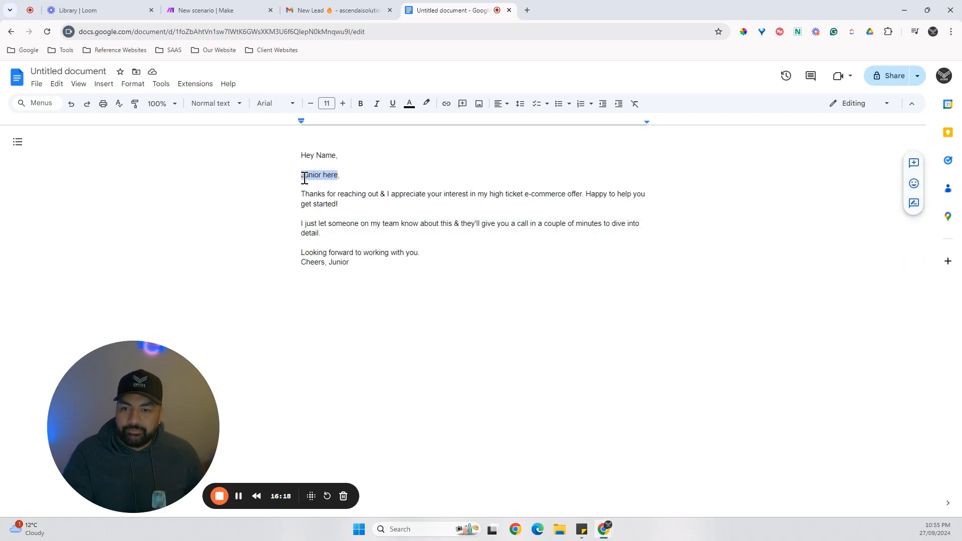
{"action": "key", "text": "BackSpace"}
{"action": "key", "text": "BackSpace"}
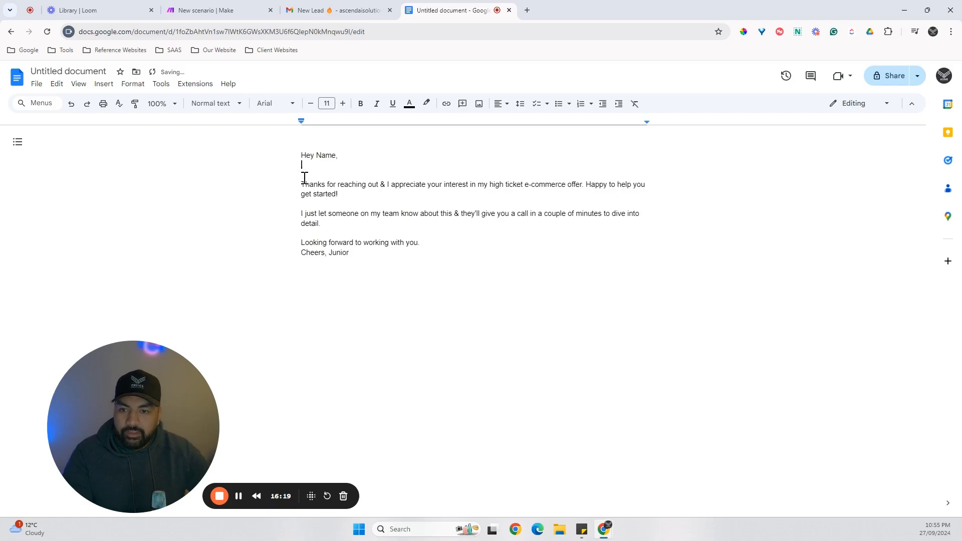
{"action": "key", "text": "BackSpace"}
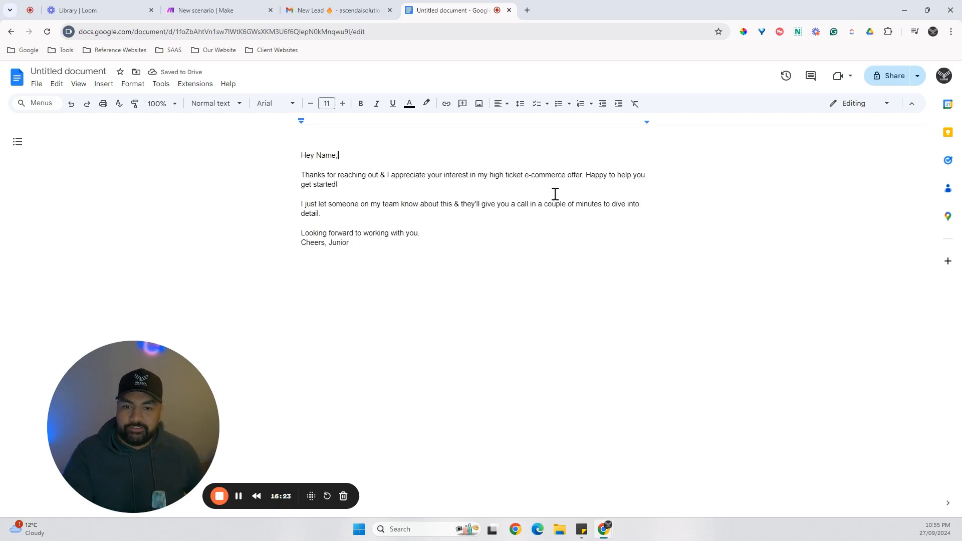
Replace "e-commerce" with "coaching" in the draft reply's offer description.
{"action": "double_click", "coordinate": [542, 176]}
{"action": "type", "text": "coac"}
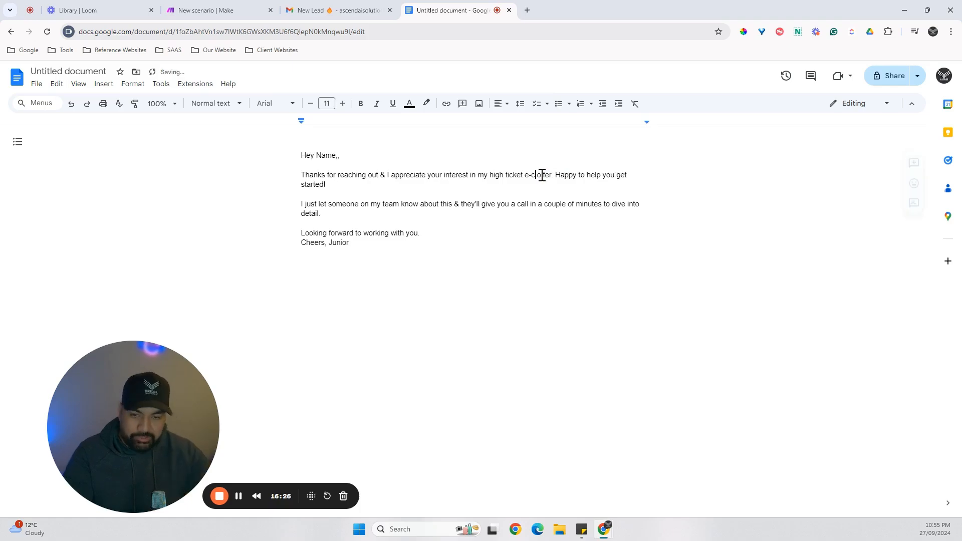
{"action": "key", "text": "BackSpace"}
{"action": "key", "text": "BackSpace"}
{"action": "key", "text": "BackSpace"}
{"action": "key", "text": "BackSpace"}
{"action": "key", "text": "BackSpace"}
{"action": "key", "text": "BackSpace"}
{"action": "key", "text": "BackSpace"}
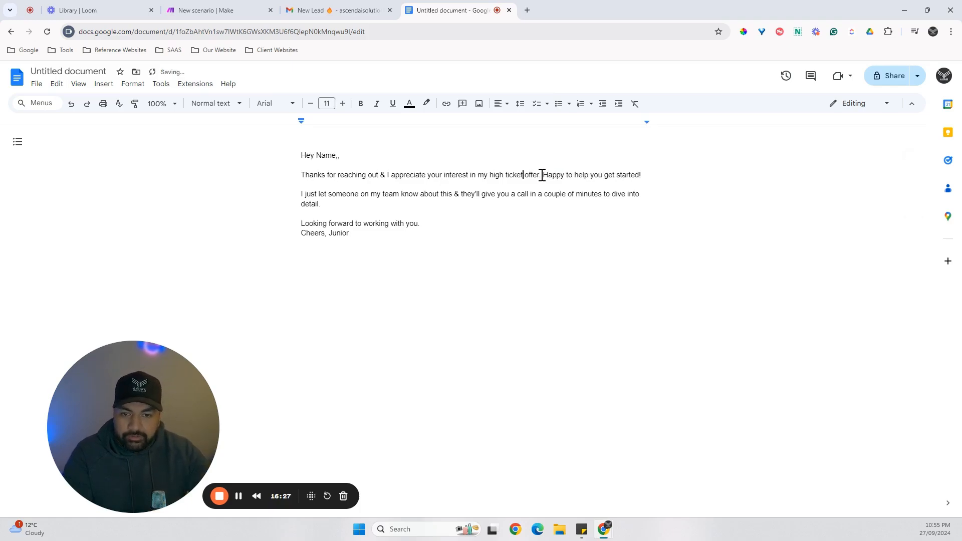
{"action": "type", "text": "coaching"}
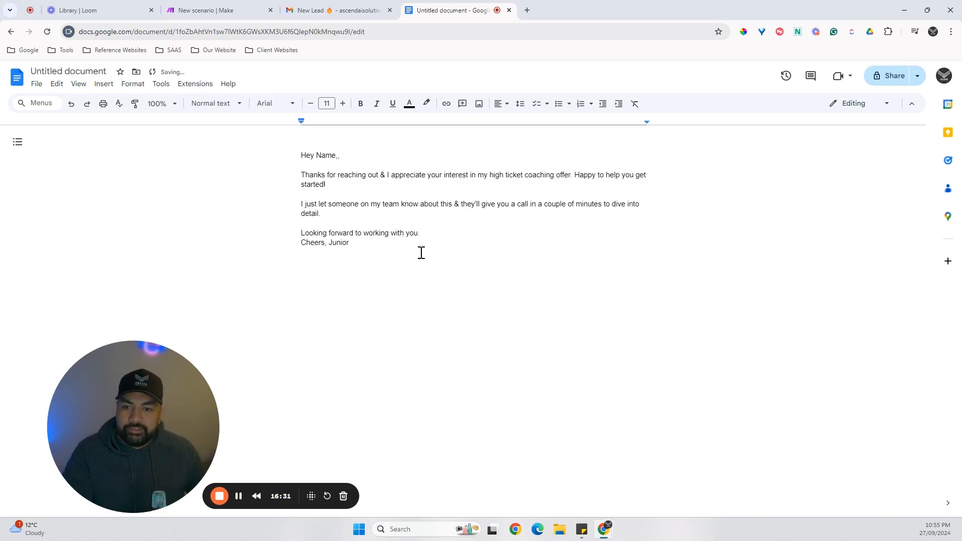
Copy the whole draft reply from Google Docs and paste it into Make as the fourth message's content.
{"action": "left_click_drag", "start_coordinate": [385, 254], "coordinate": [267, 159]}
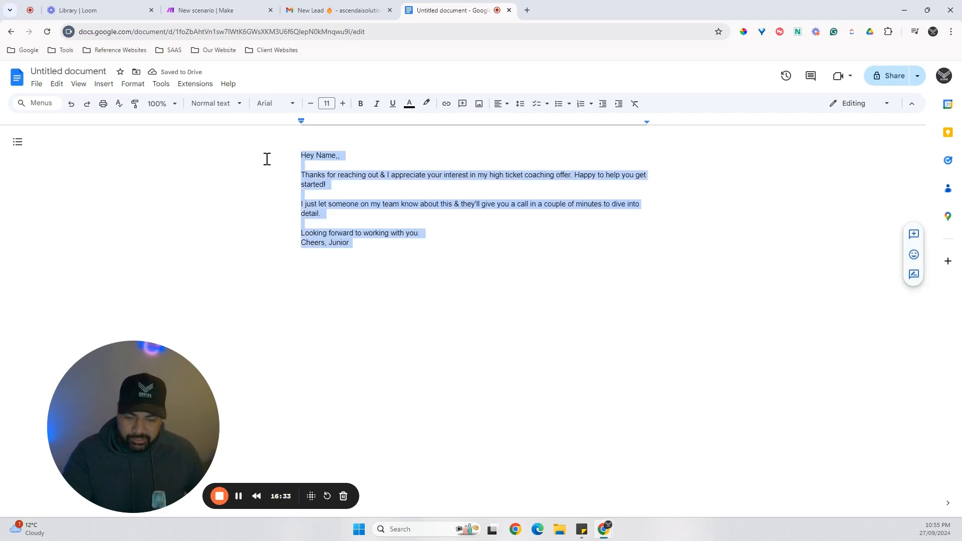
{"action": "left_click", "coordinate": [222, 12]}
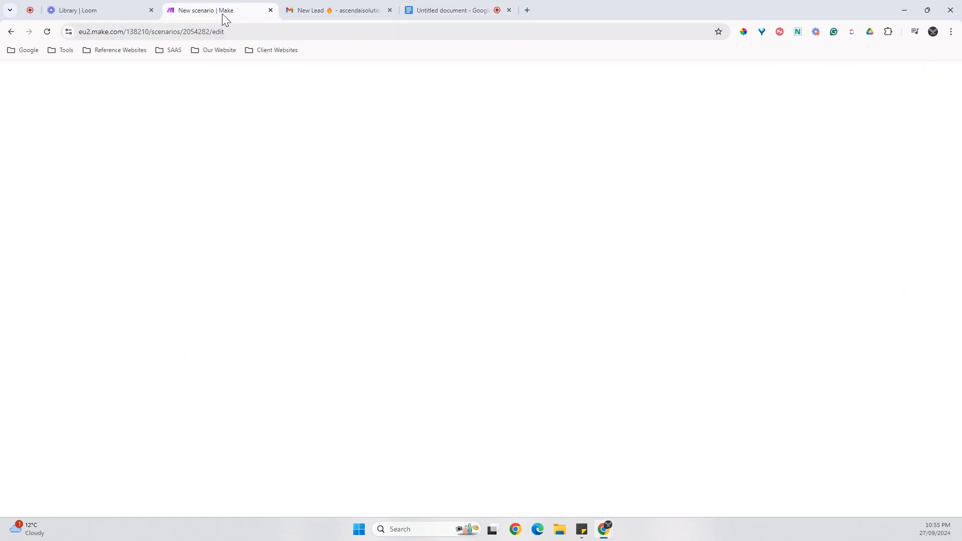
{"action": "left_click", "coordinate": [520, 371]}
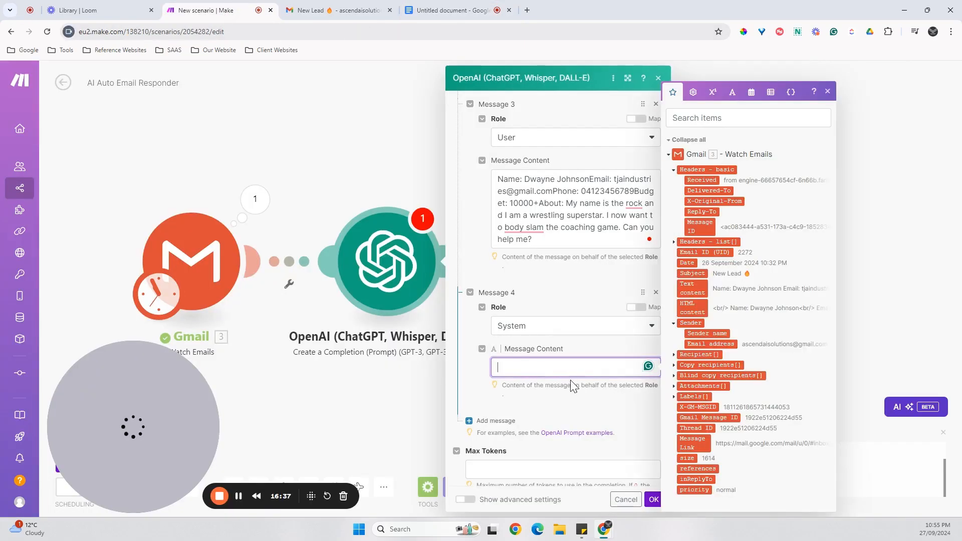
{"action": "key", "text": "ctrl+v"}
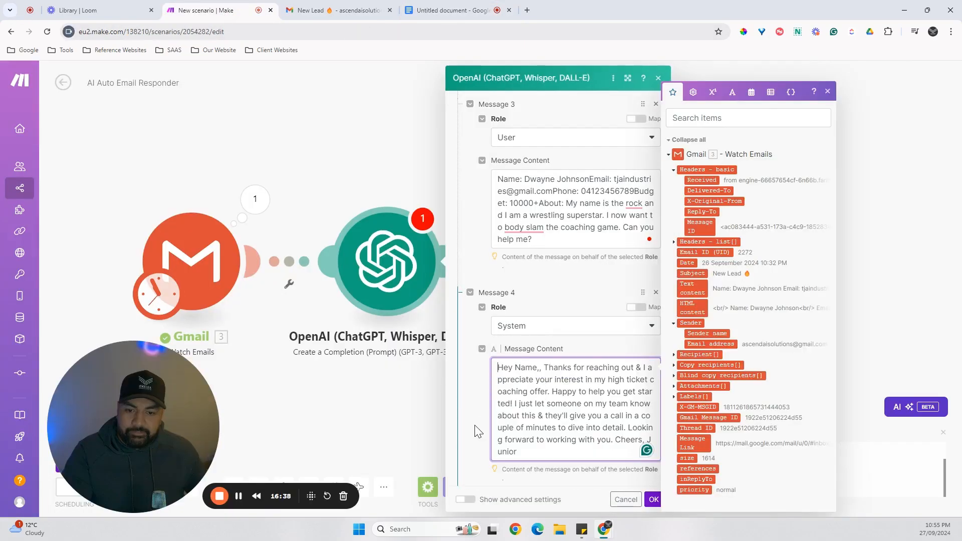
Remove the doubled comma after the fourth message's greeting, and insert blank lines before "Thanks for reaching out" and "Happy to help you get started!".
{"action": "double_click", "coordinate": [541, 367]}
{"action": "key", "text": "BackSpace"}
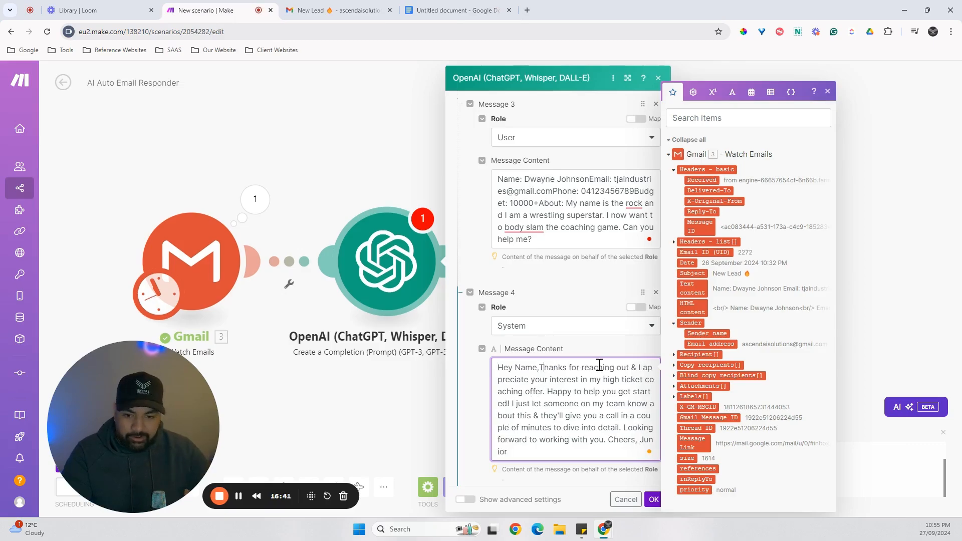
{"action": "key", "text": "Return"}
{"action": "key", "text": "Return"}
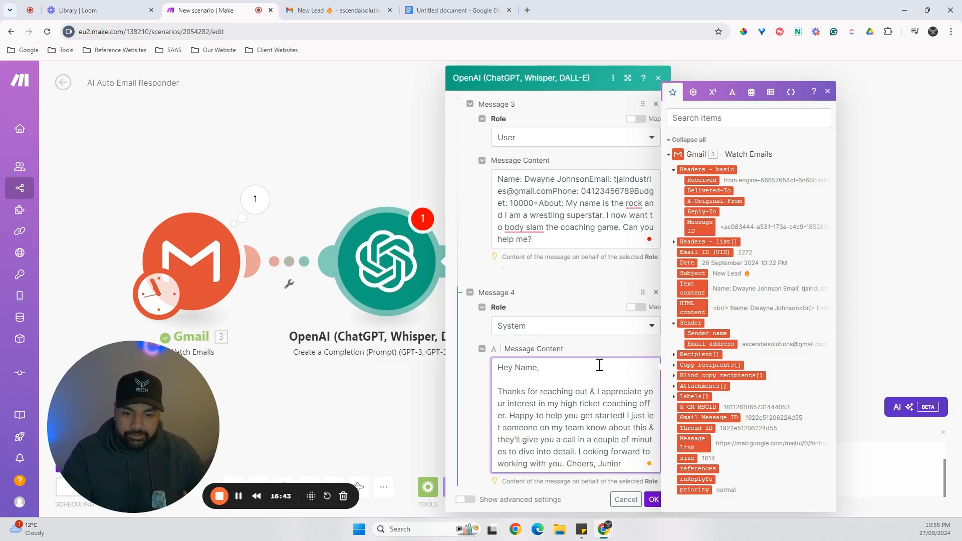
{"action": "scroll", "coordinate": [532, 403], "scroll_direction": "down", "scroll_amount": 1}
{"action": "left_click", "coordinate": [509, 366]}
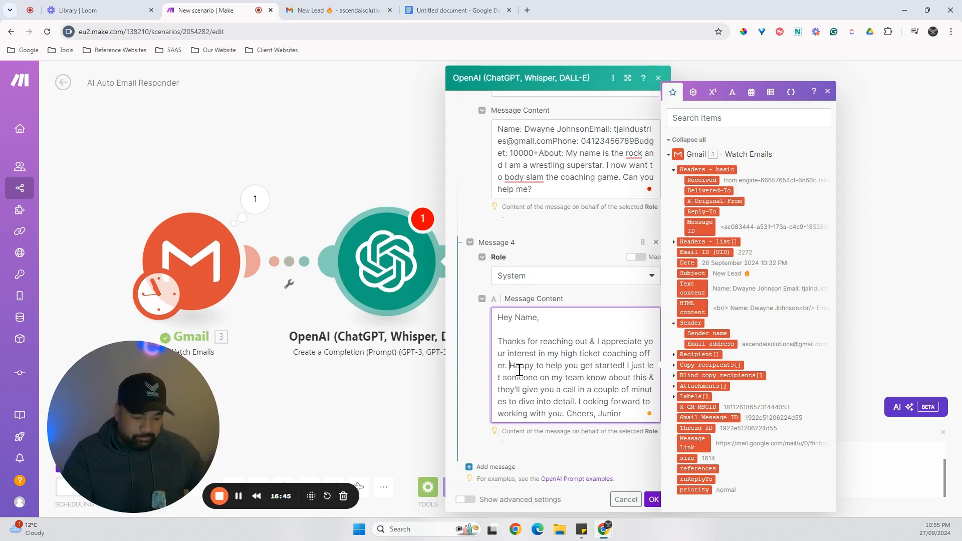
{"action": "key", "text": "Return"}
{"action": "key", "text": "Return"}
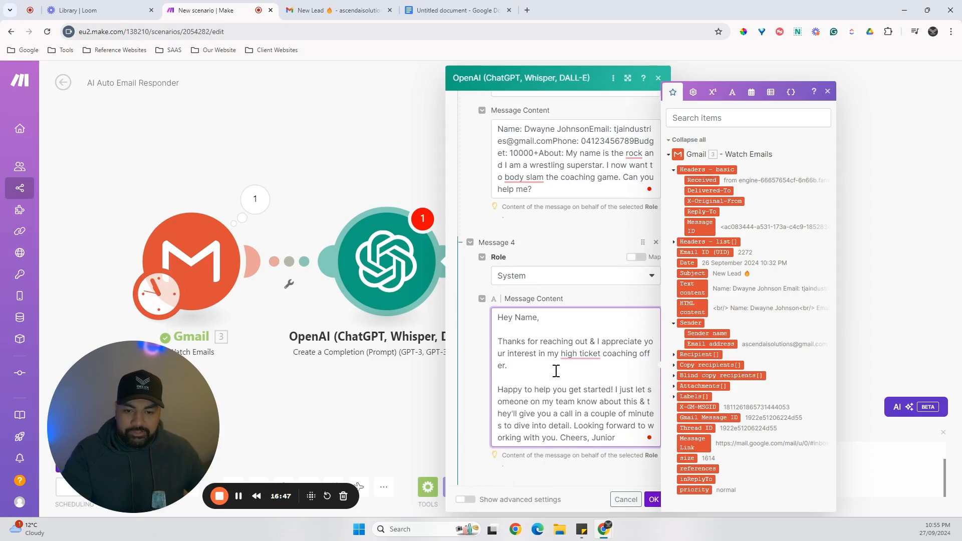
Insert a blank line before "Looking forward to working with you." and put "Cheers," and the sender's name on separate lines.
{"action": "scroll", "coordinate": [555, 383], "scroll_direction": "down", "scroll_amount": 1}
{"action": "left_click", "coordinate": [558, 388]}
{"action": "type", "text": "."}
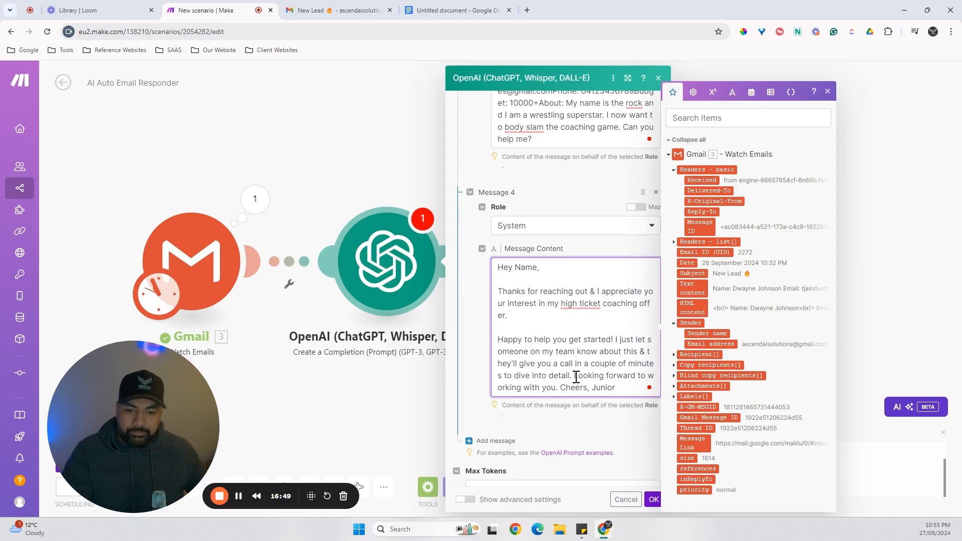
{"action": "key", "text": "Return"}
{"action": "key", "text": "Return"}
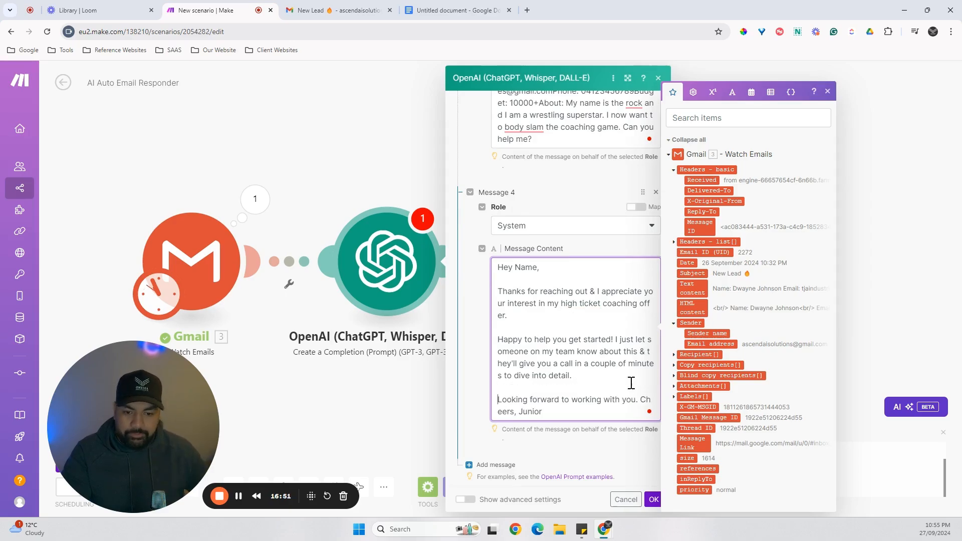
{"action": "left_click", "coordinate": [641, 399]}
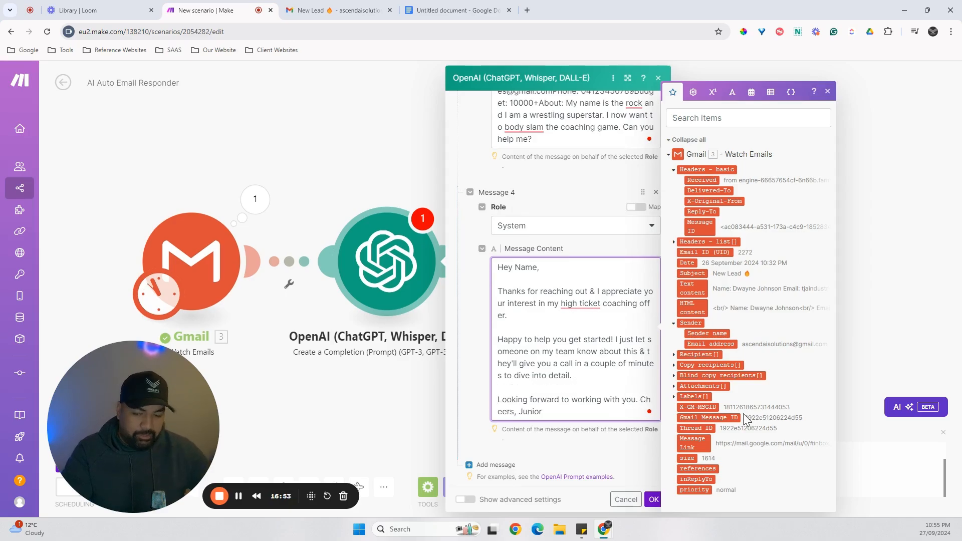
{"action": "key", "text": "Return"}
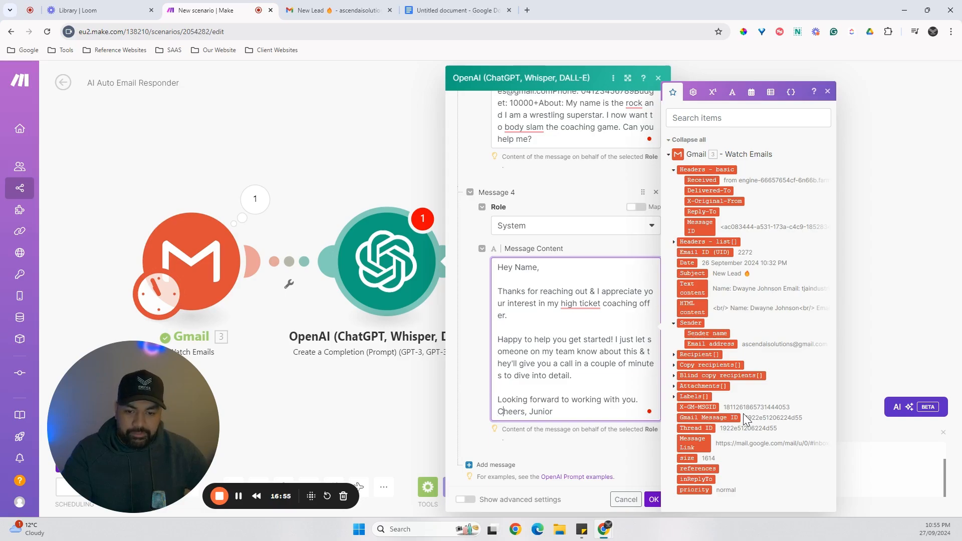
{"action": "key", "text": "Return"}
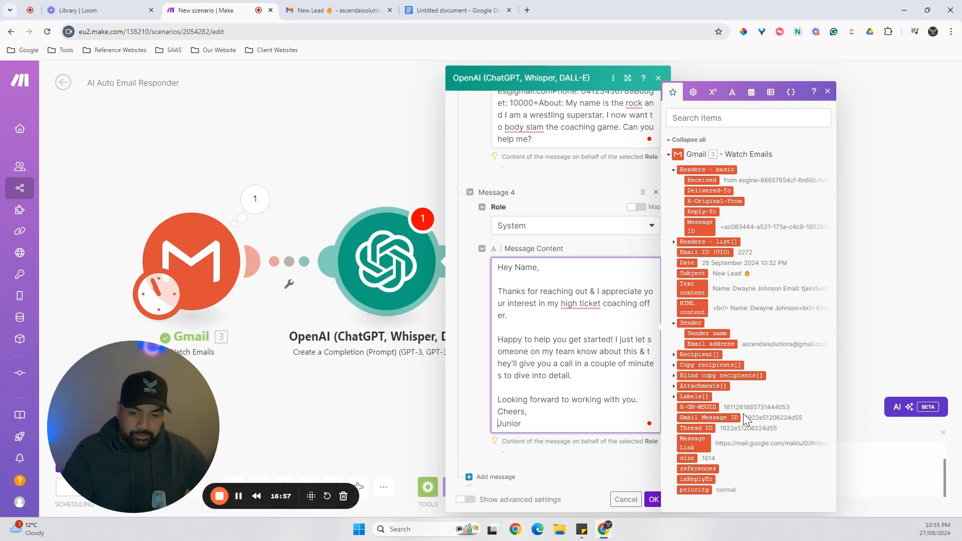
{"action": "left_click", "coordinate": [606, 459]}
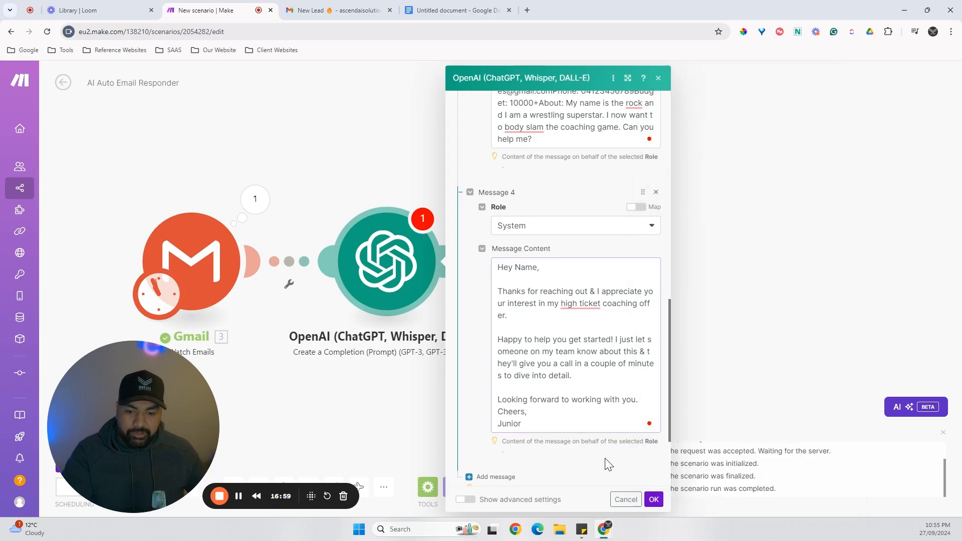
Change the fourth message's role to Assistant.
{"action": "scroll", "coordinate": [552, 447], "scroll_direction": "down", "scroll_amount": 2}
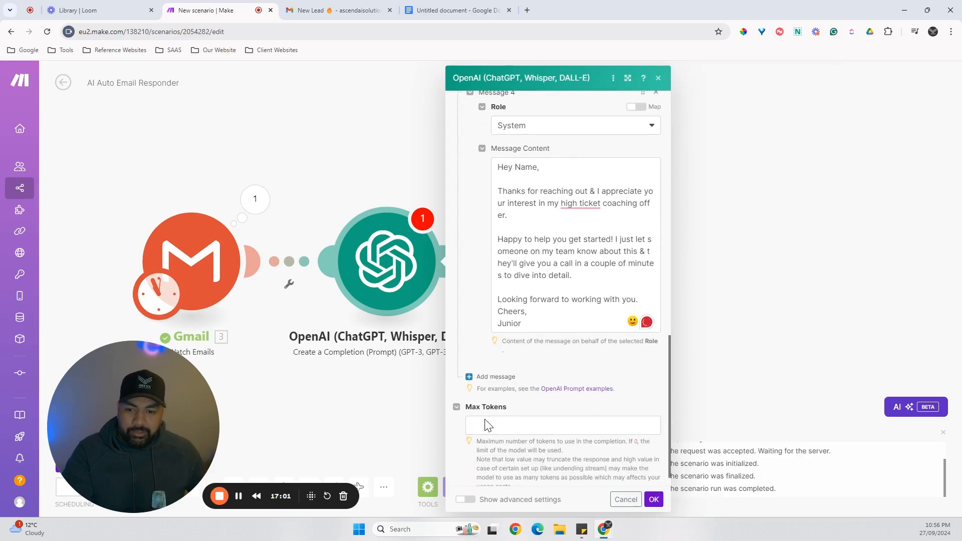
{"action": "left_click", "coordinate": [238, 496]}
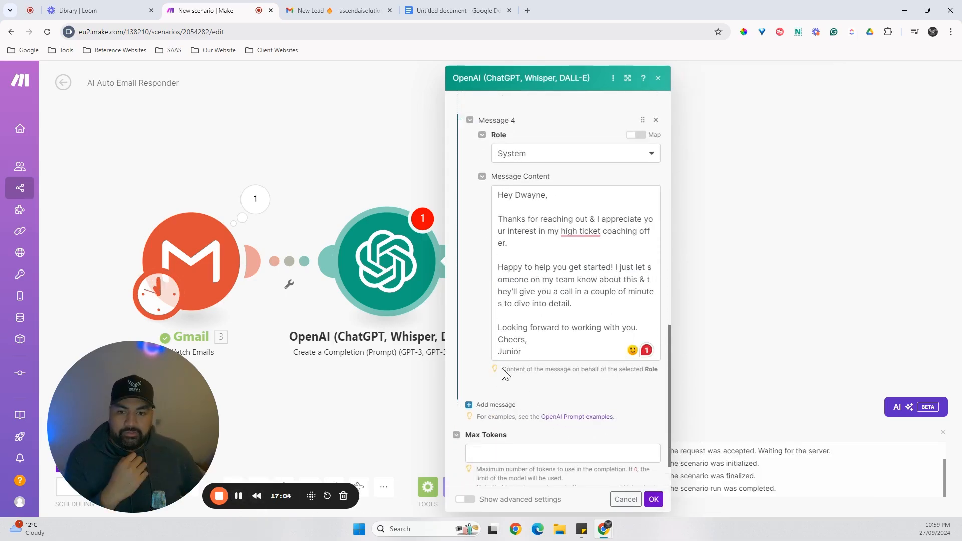
{"action": "scroll", "coordinate": [557, 341], "scroll_direction": "up", "scroll_amount": 1}
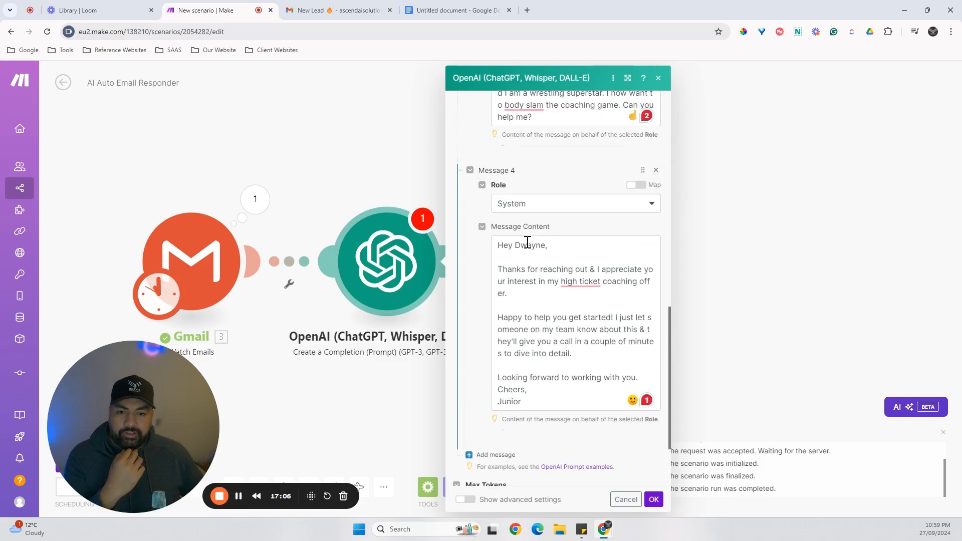
{"action": "scroll", "coordinate": [522, 246], "scroll_direction": "up", "scroll_amount": 3}
{"action": "left_click", "coordinate": [524, 356]}
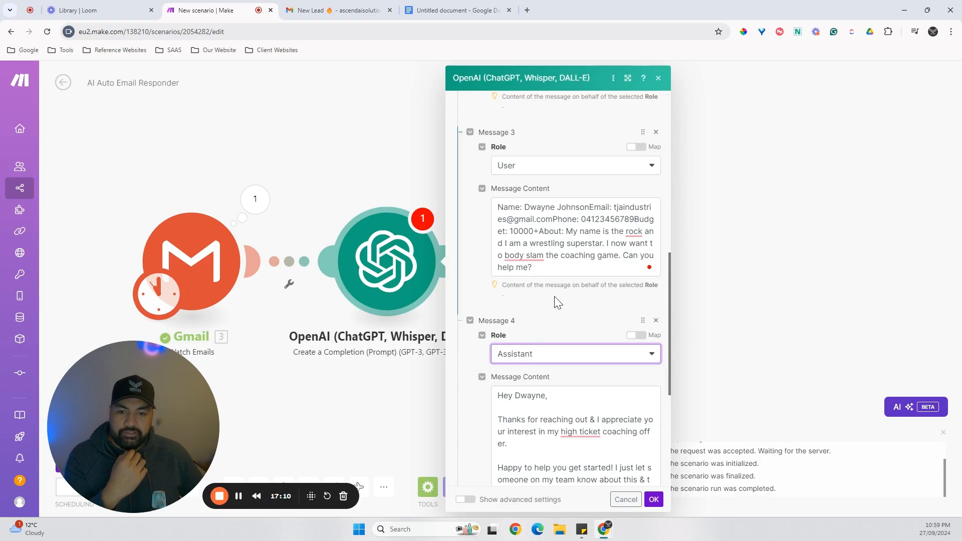
Add a fifth message to the OpenAI module with the User role and open its content for editing.
{"action": "scroll", "coordinate": [559, 302], "scroll_direction": "up", "scroll_amount": 6}
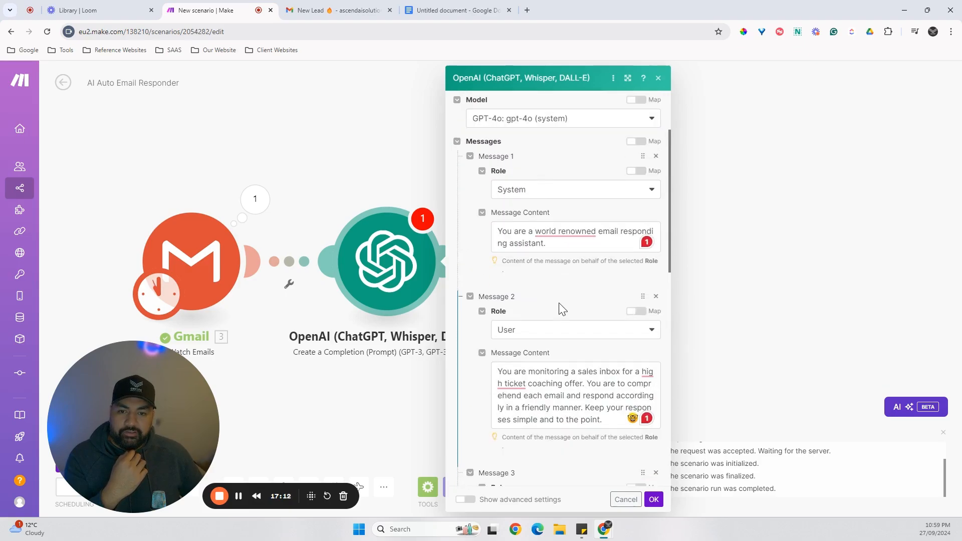
{"action": "scroll", "coordinate": [559, 304], "scroll_direction": "down", "scroll_amount": 3}
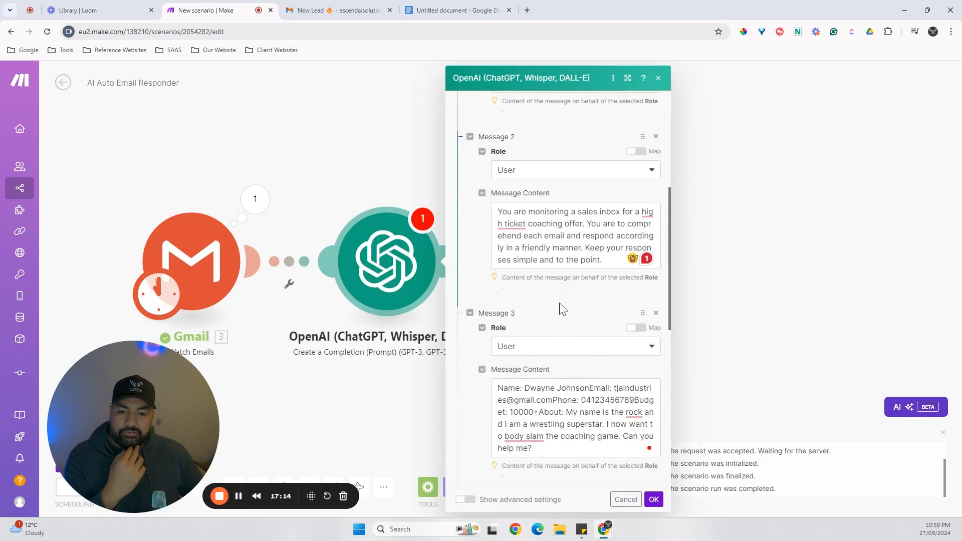
{"action": "scroll", "coordinate": [560, 309], "scroll_direction": "down", "scroll_amount": 2}
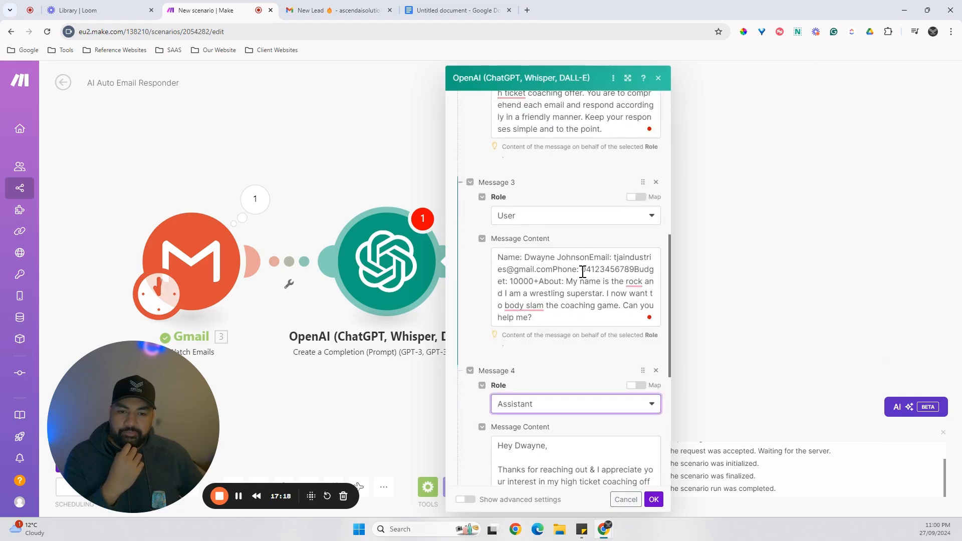
{"action": "scroll", "coordinate": [562, 282], "scroll_direction": "down", "scroll_amount": 4}
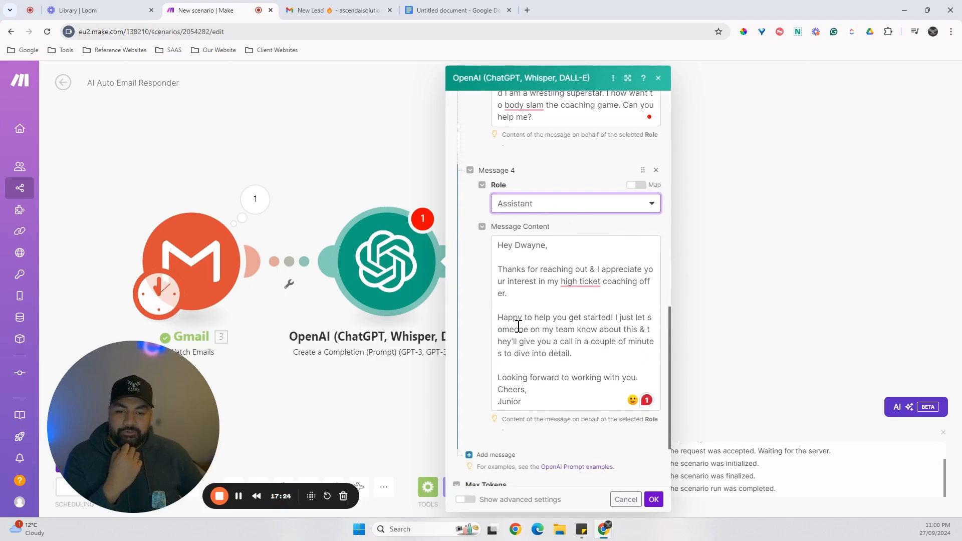
{"action": "scroll", "coordinate": [547, 295], "scroll_direction": "down", "scroll_amount": 2}
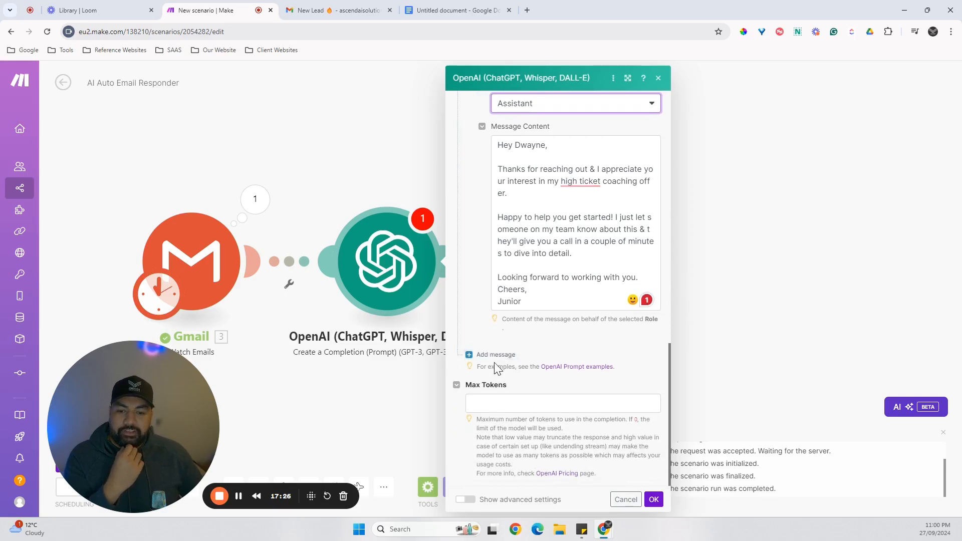
{"action": "left_click", "coordinate": [497, 356]}
{"action": "left_click", "coordinate": [516, 388]}
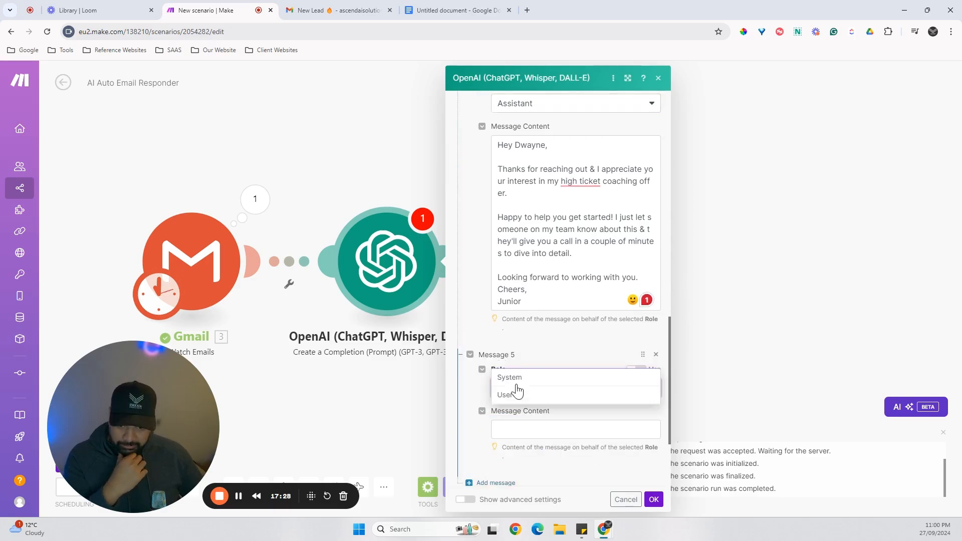
{"action": "left_click", "coordinate": [516, 399]}
{"action": "scroll", "coordinate": [524, 386], "scroll_direction": "down", "scroll_amount": 2}
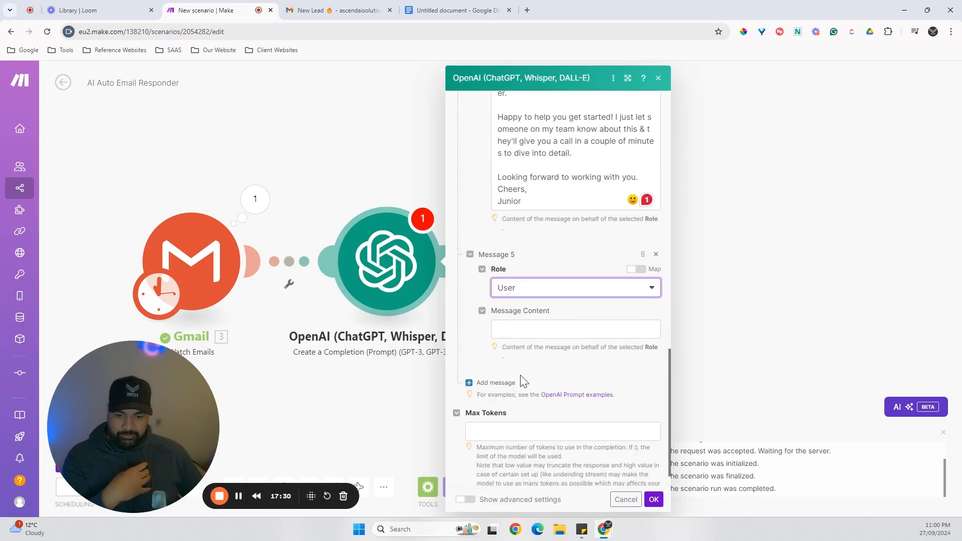
{"action": "left_click", "coordinate": [524, 332]}
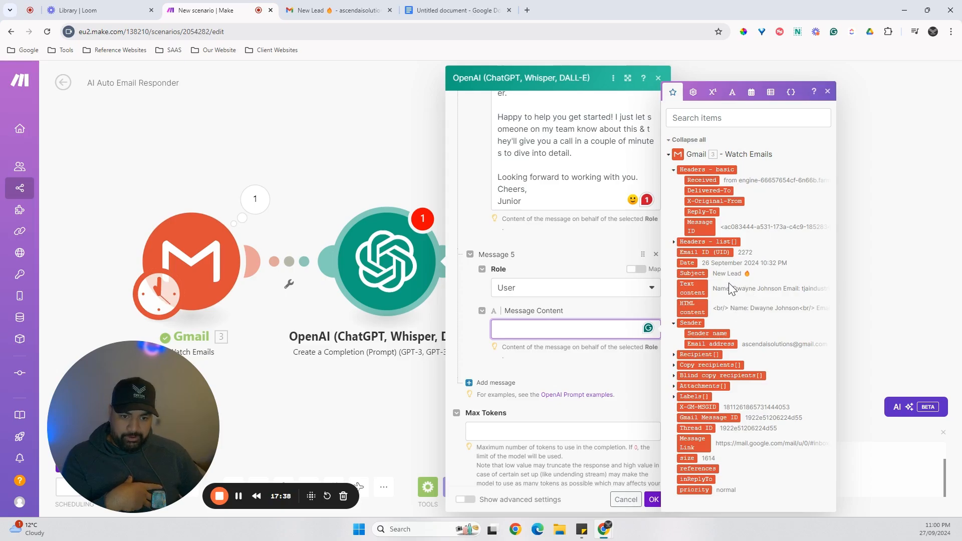
Map the Gmail trigger's Text content into the fifth message's content.
{"action": "left_click", "coordinate": [693, 289]}
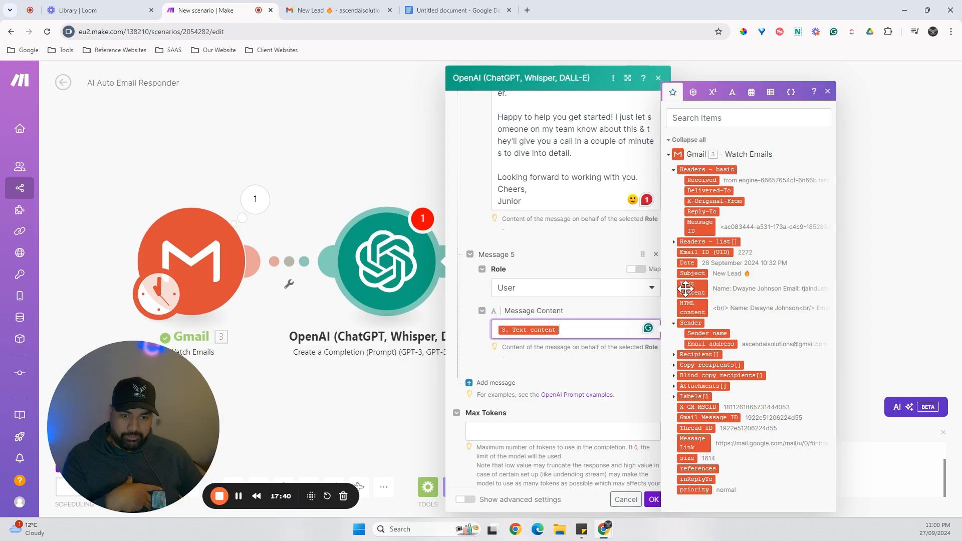
{"action": "left_click", "coordinate": [605, 374]}
{"action": "scroll", "coordinate": [602, 371], "scroll_direction": "down", "scroll_amount": 1}
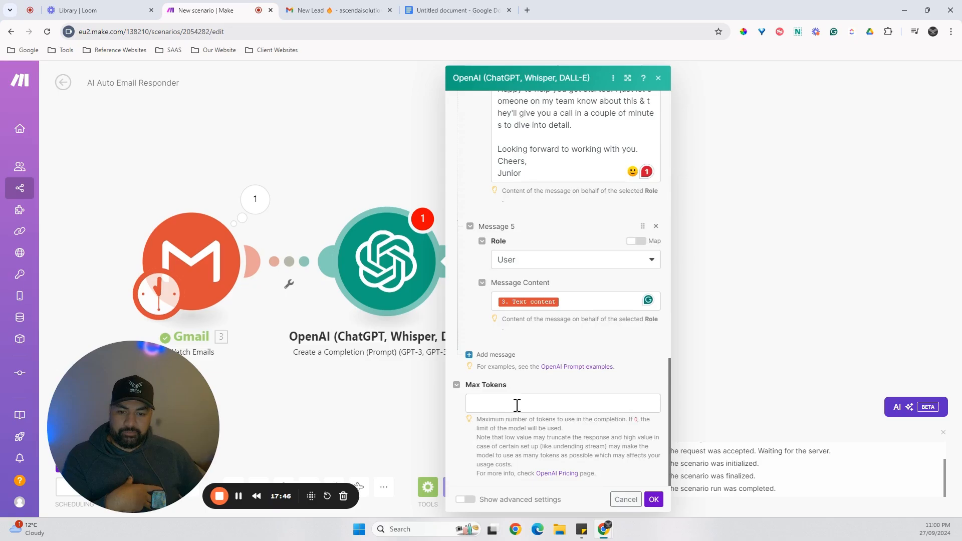
Set the OpenAI module's Max Tokens to 250.
{"action": "left_click", "coordinate": [534, 401]}
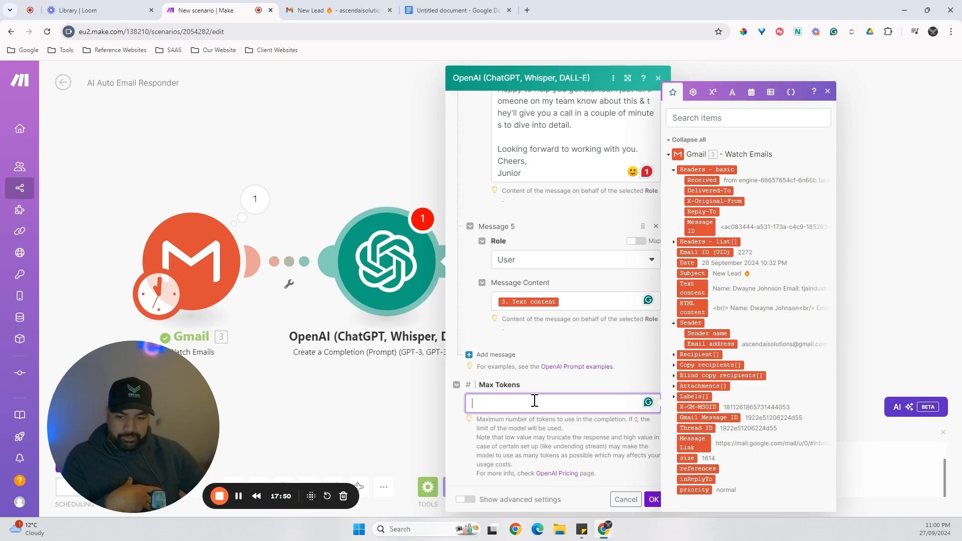
{"action": "type", "text": "250"}
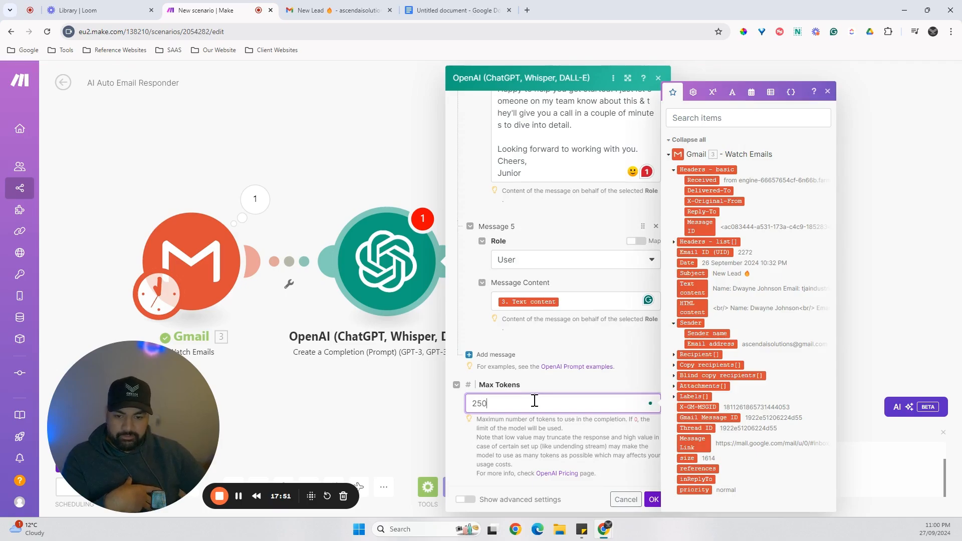
{"action": "left_click", "coordinate": [607, 342]}
Show the OpenAI module's advanced settings, set the Temperature to .7, and save the module.
{"action": "left_click", "coordinate": [466, 499]}
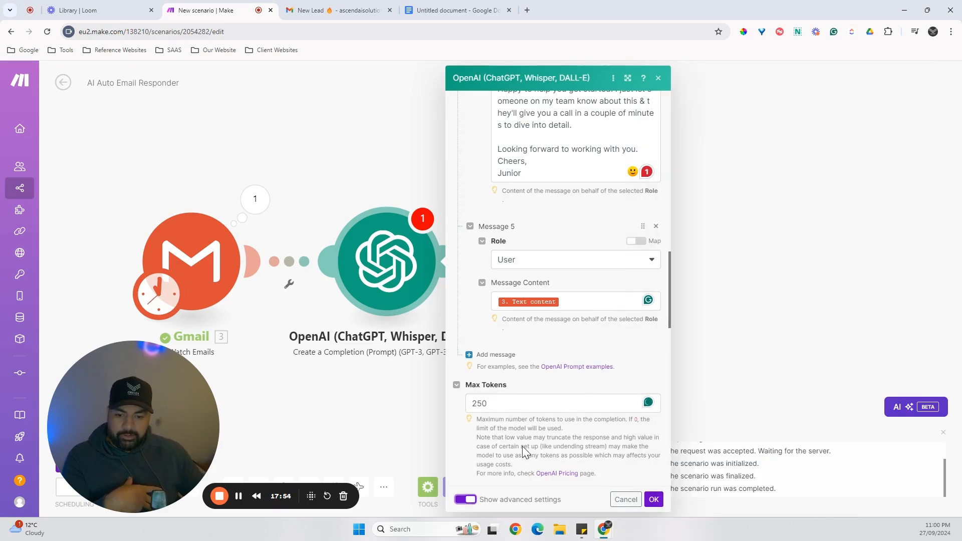
{"action": "scroll", "coordinate": [525, 451], "scroll_direction": "down", "scroll_amount": 6}
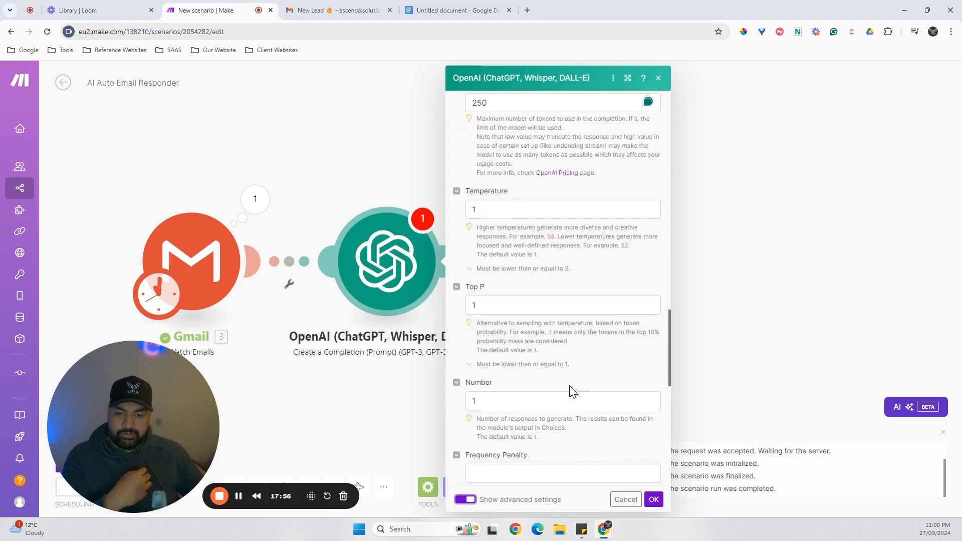
{"action": "scroll", "coordinate": [534, 394], "scroll_direction": "up", "scroll_amount": 2}
{"action": "left_click", "coordinate": [500, 315]}
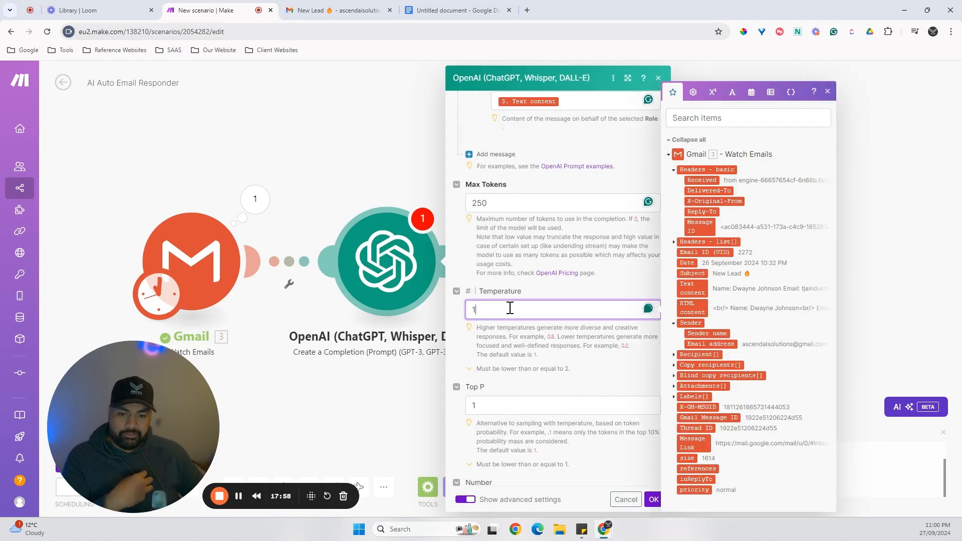
{"action": "type", "text": ".7"}
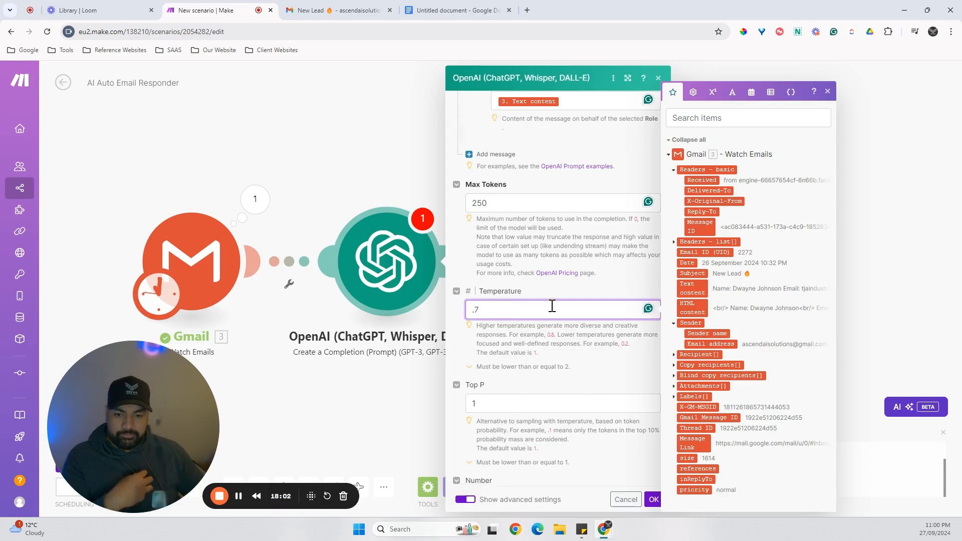
{"action": "left_click", "coordinate": [587, 340]}
{"action": "scroll", "coordinate": [599, 366], "scroll_direction": "down", "scroll_amount": 2}
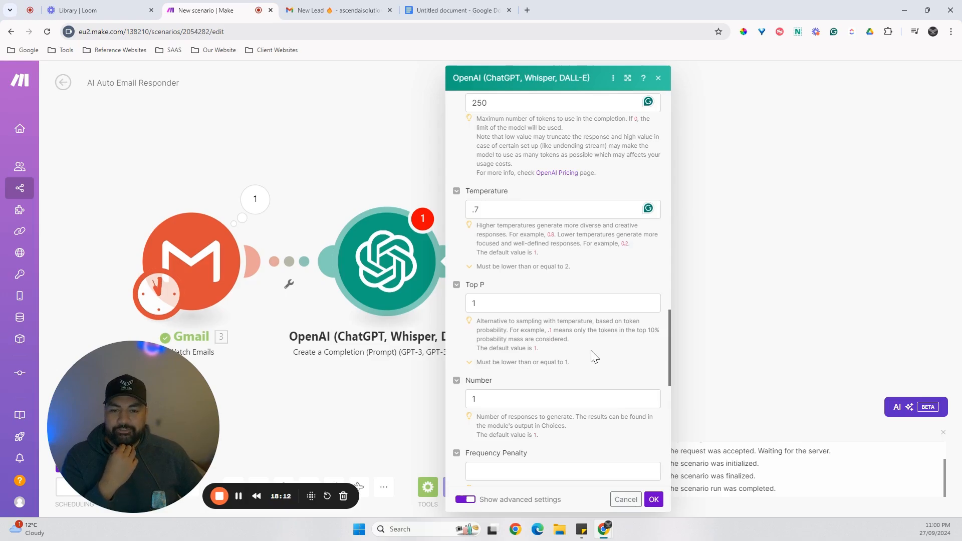
{"action": "scroll", "coordinate": [596, 354], "scroll_direction": "up", "scroll_amount": 1}
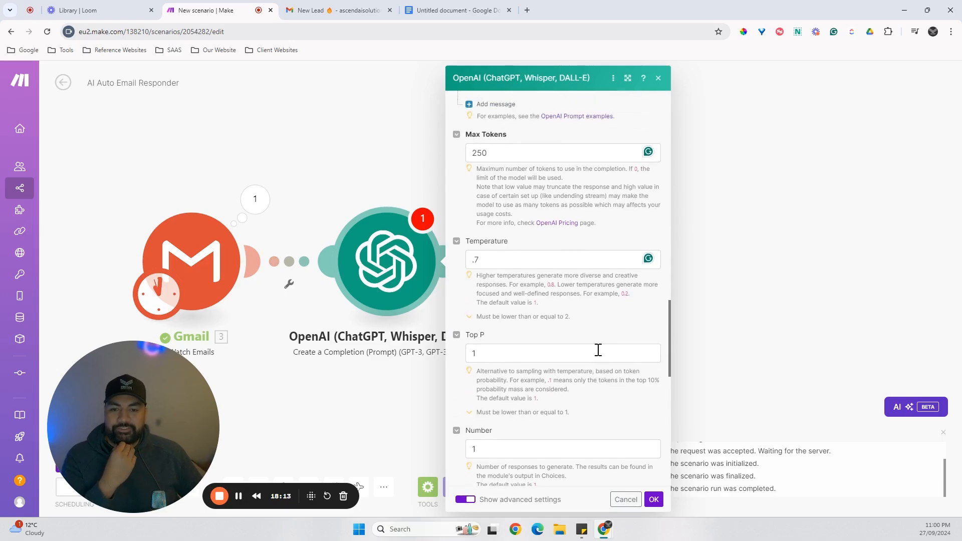
{"action": "left_click", "coordinate": [654, 500]}
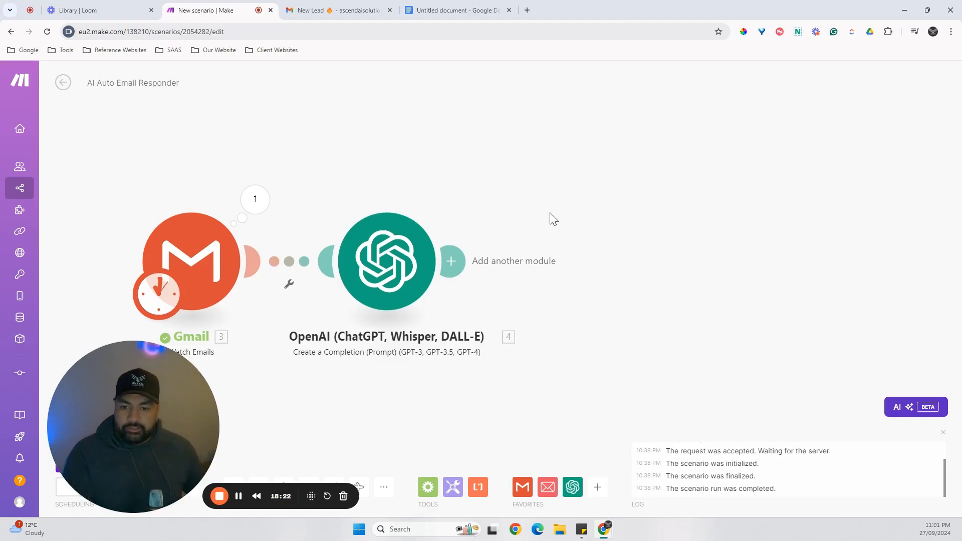
{"action": "left_click_drag", "start_coordinate": [663, 385], "coordinate": [696, 354]}
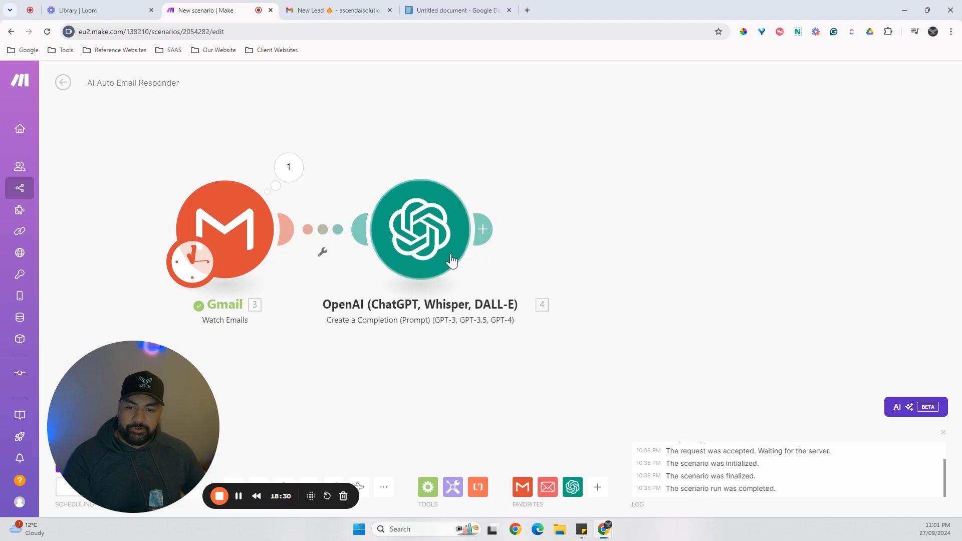
{"action": "left_click_drag", "start_coordinate": [641, 373], "coordinate": [557, 377]}
{"action": "left_click", "coordinate": [406, 236]}
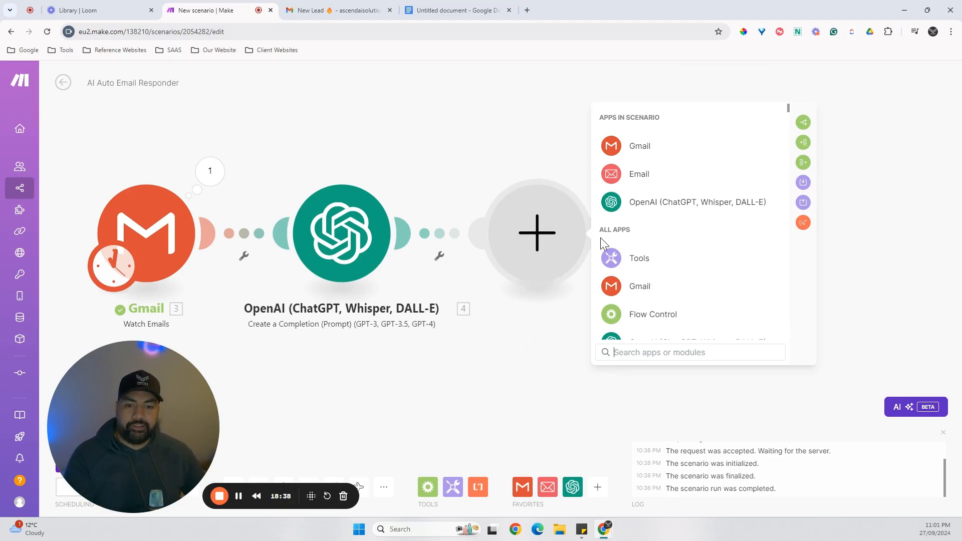
{"action": "left_click", "coordinate": [658, 209]}
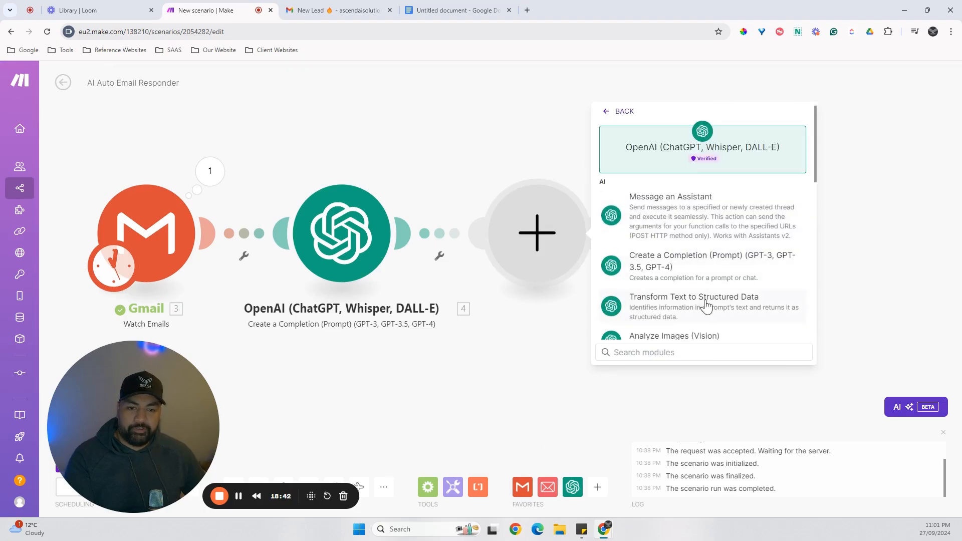
{"action": "scroll", "coordinate": [722, 275], "scroll_direction": "down", "scroll_amount": 2}
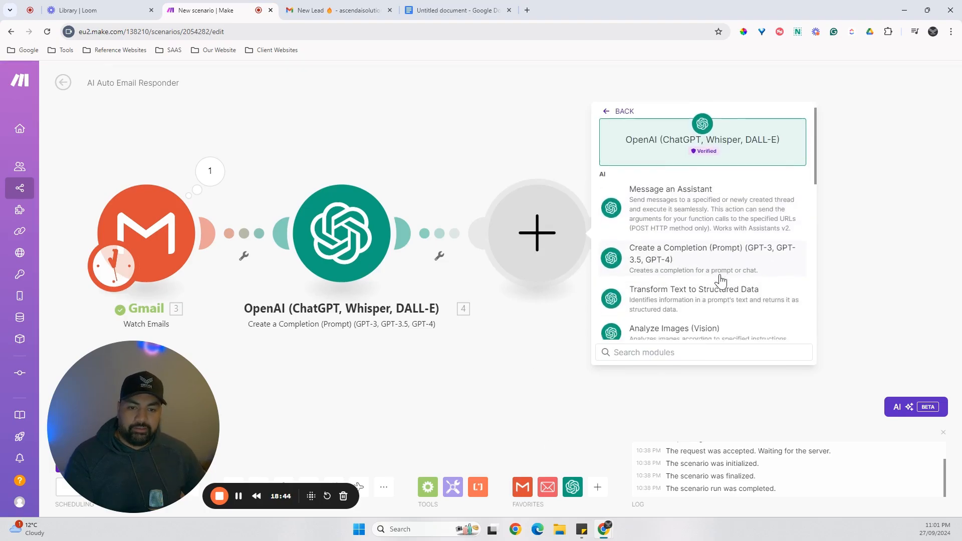
{"action": "scroll", "coordinate": [736, 279], "scroll_direction": "up", "scroll_amount": 1}
{"action": "scroll", "coordinate": [741, 282], "scroll_direction": "down", "scroll_amount": 3}
{"action": "scroll", "coordinate": [742, 282], "scroll_direction": "down", "scroll_amount": 5}
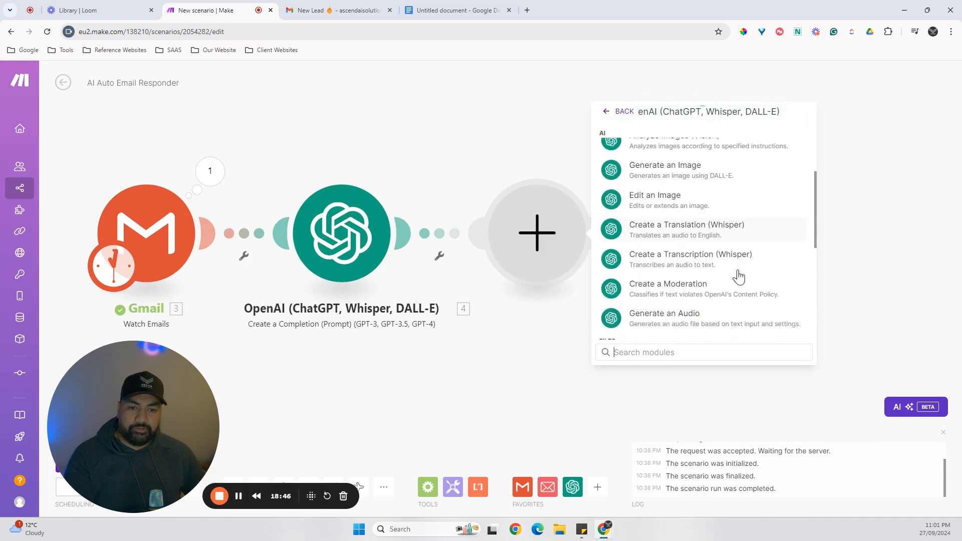
{"action": "scroll", "coordinate": [752, 270], "scroll_direction": "up", "scroll_amount": 8}
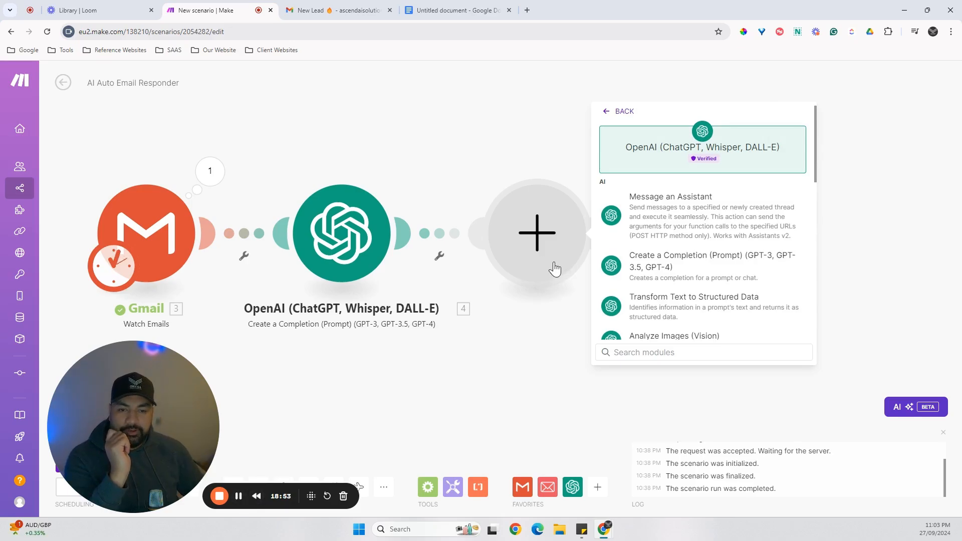
{"action": "left_click", "coordinate": [505, 377]}
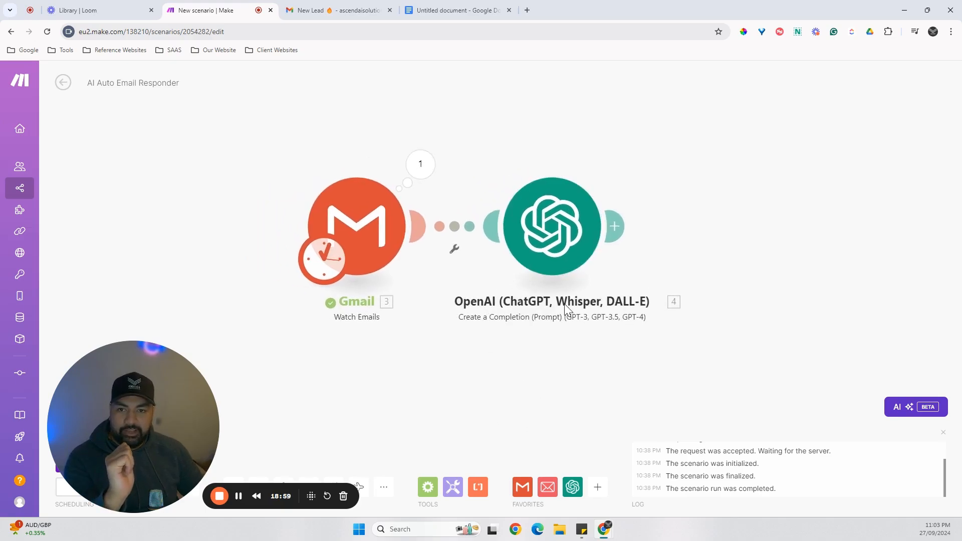
Close the untitled Google Docs document and return to the scenario canvas with no module settings open.
{"action": "left_click", "coordinate": [508, 11]}
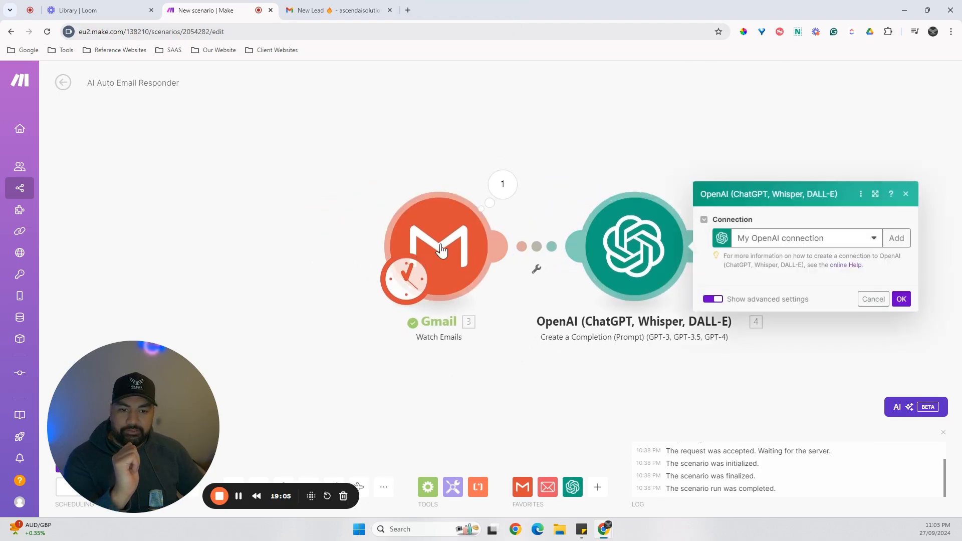
{"action": "left_click", "coordinate": [633, 149]}
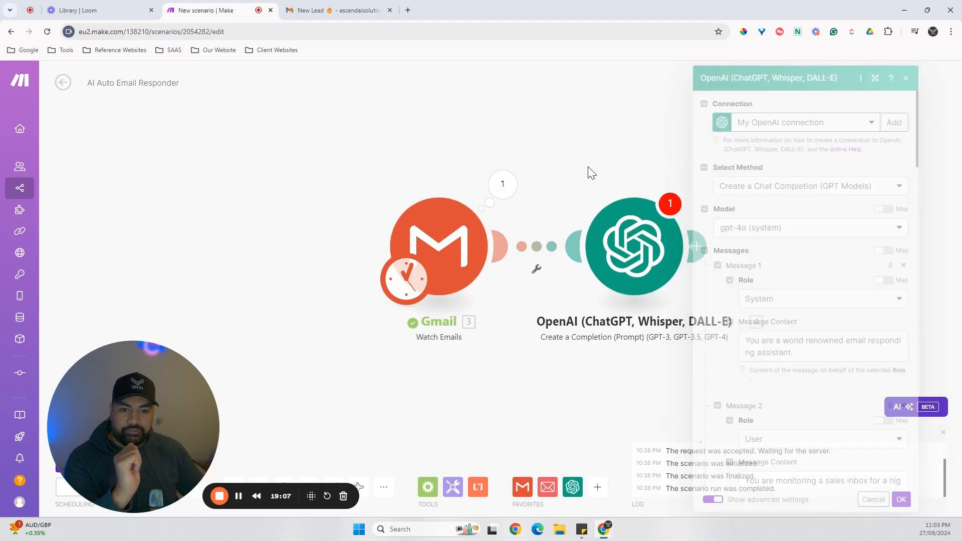
Set the Gmail trigger to start from a selected first email, choosing the topmost New Lead email of 26/09/2024 10:32 PM.
{"action": "right_click", "coordinate": [471, 240]}
{"action": "left_click", "coordinate": [524, 278]}
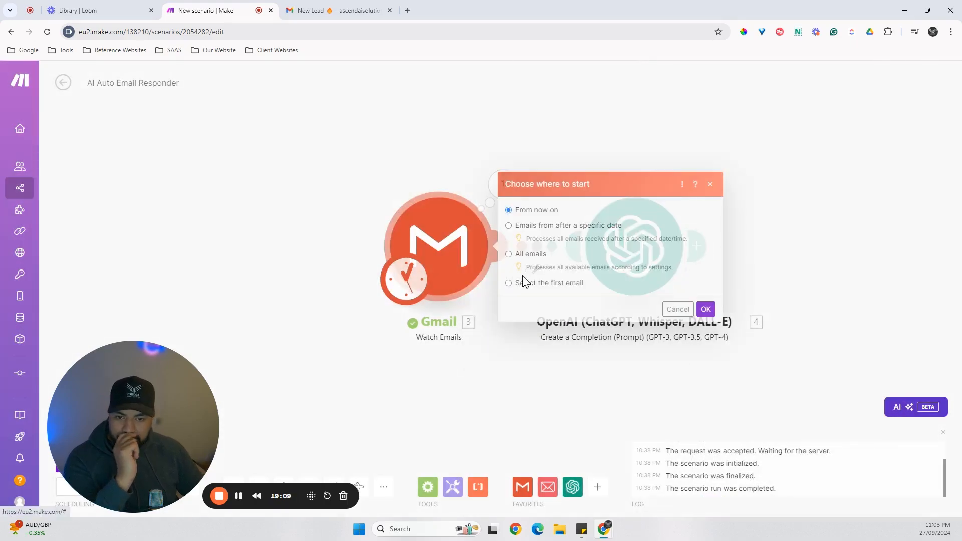
{"action": "left_click", "coordinate": [508, 283]}
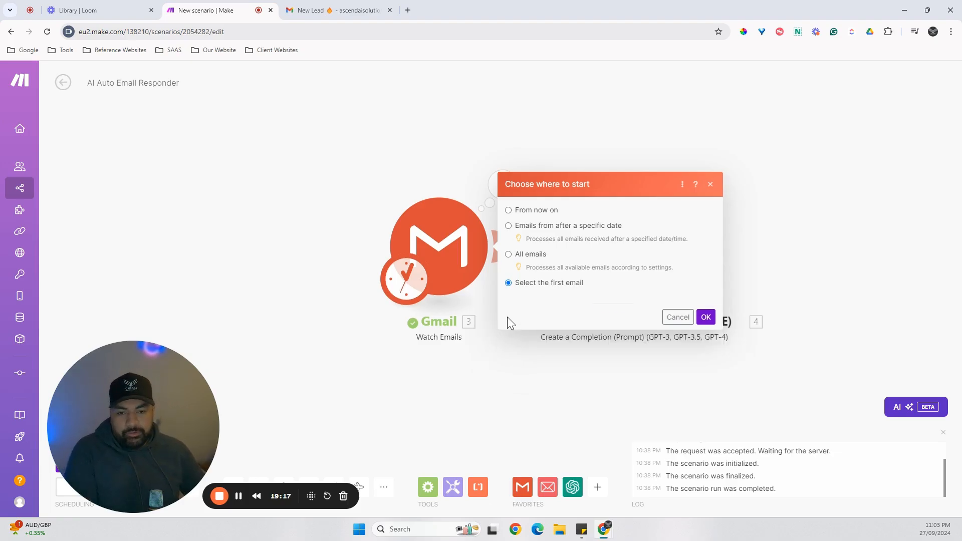
{"action": "left_click", "coordinate": [612, 216]}
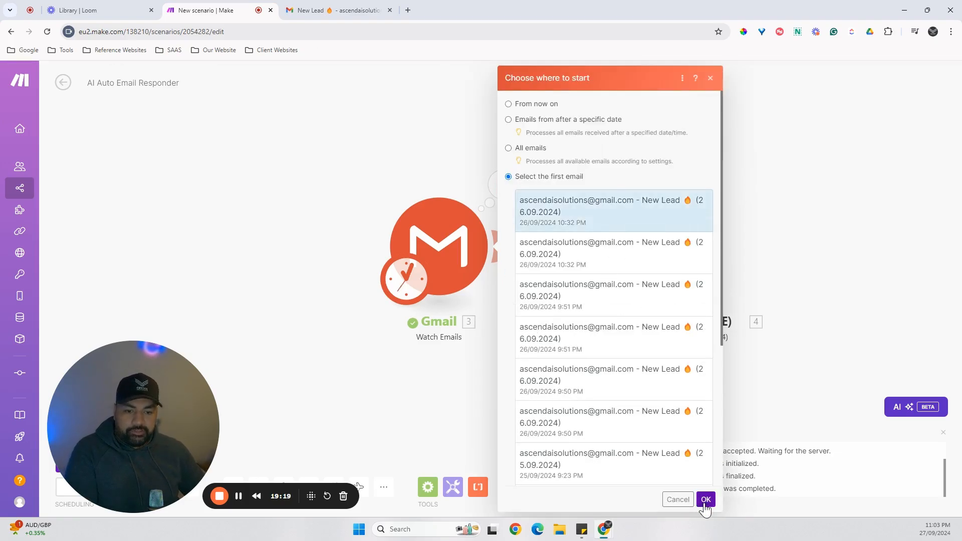
{"action": "left_click", "coordinate": [706, 499]}
Run the scenario once to test the Gmail and OpenAI modules.
{"action": "left_click_drag", "start_coordinate": [384, 387], "coordinate": [373, 388]}
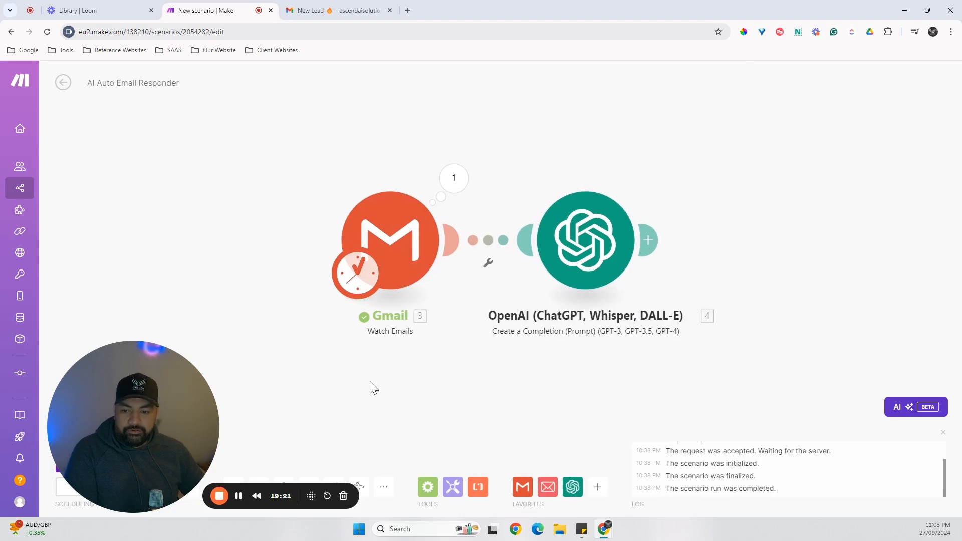
{"action": "left_click_drag", "start_coordinate": [77, 389], "coordinate": [838, 404]}
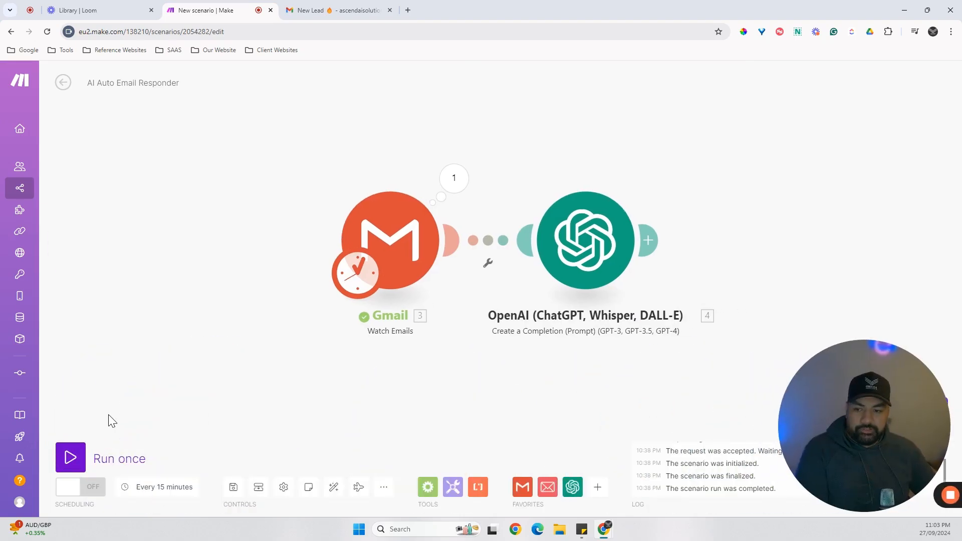
{"action": "left_click", "coordinate": [79, 461]}
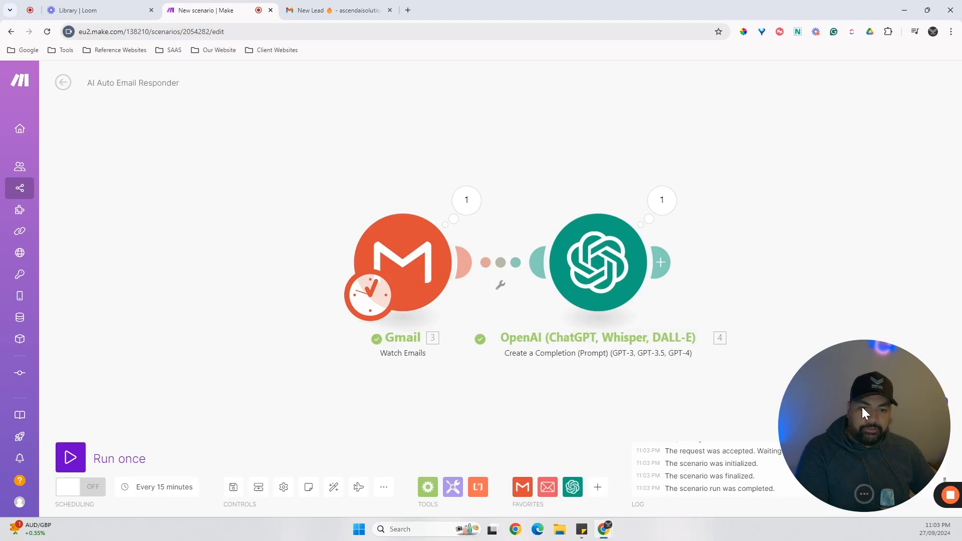
Examine the OpenAI module's run output to read the generated email reply.
{"action": "left_click_drag", "start_coordinate": [863, 408], "coordinate": [158, 424]}
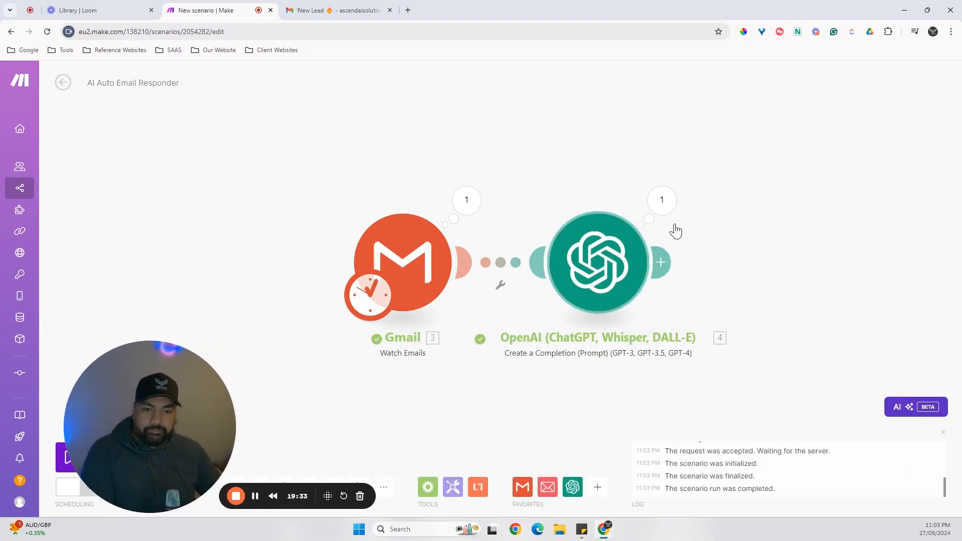
{"action": "left_click", "coordinate": [665, 211]}
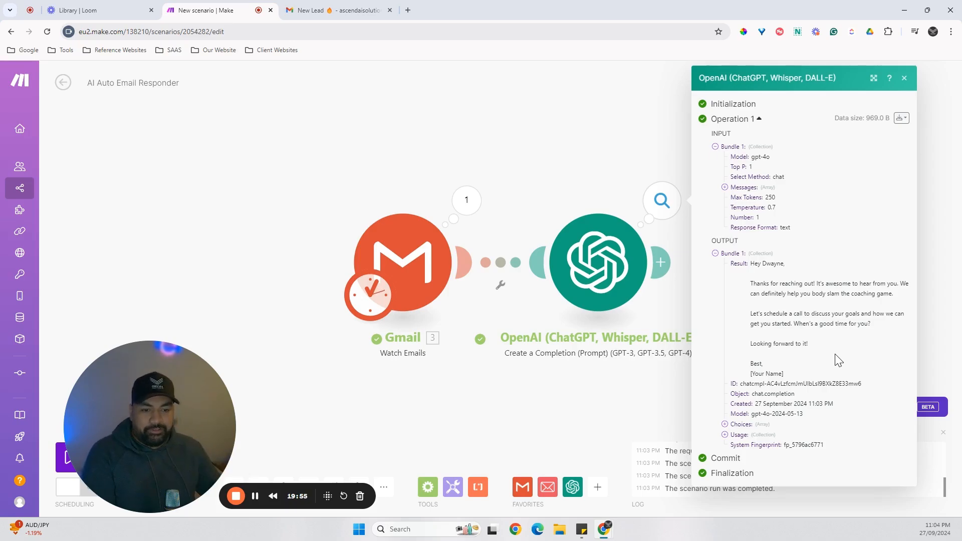
{"action": "left_click", "coordinate": [242, 194]}
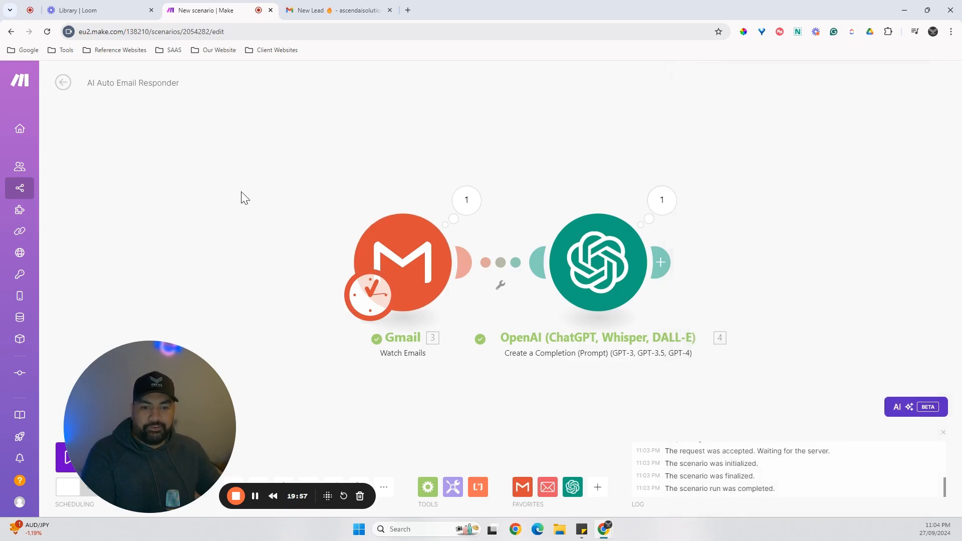
{"action": "left_click_drag", "start_coordinate": [305, 222], "coordinate": [149, 205]}
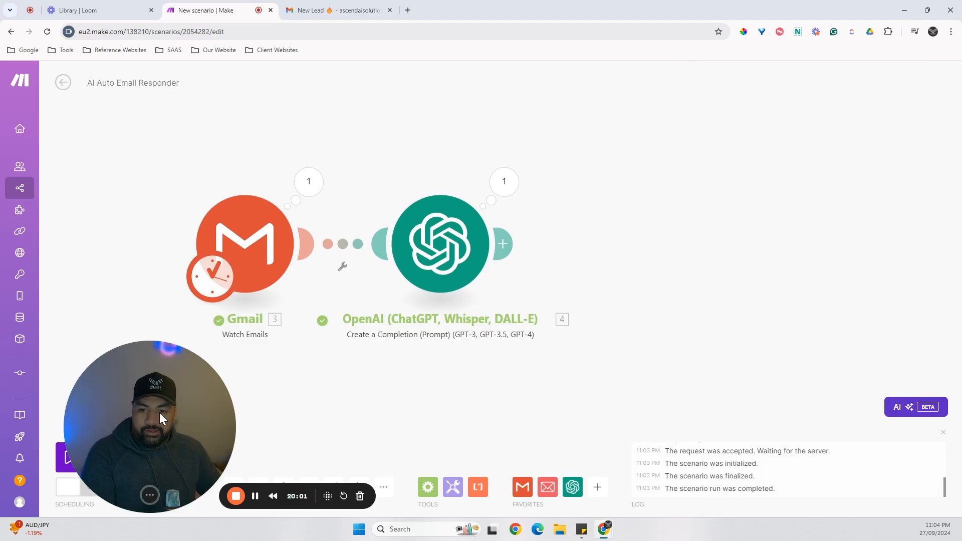
{"action": "left_click", "coordinate": [506, 245]}
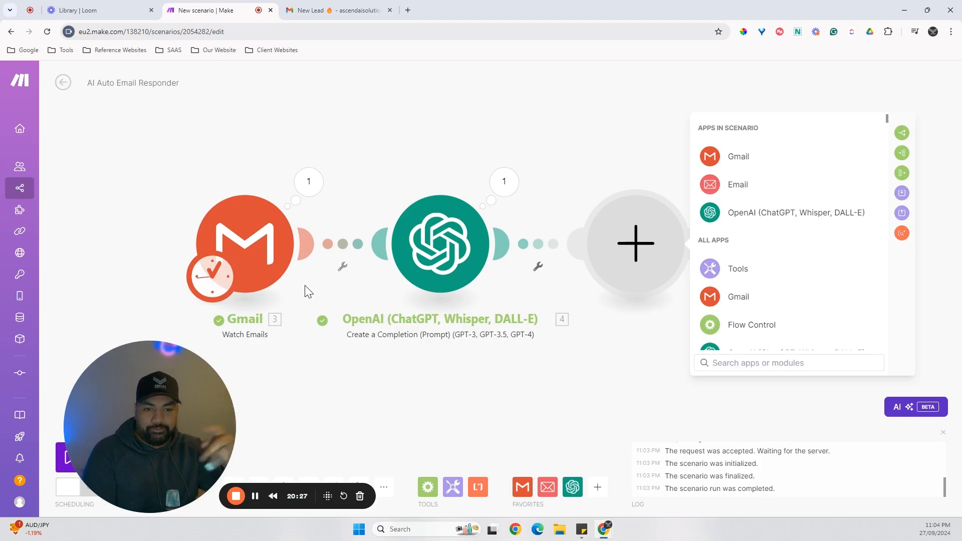
{"action": "left_click_drag", "start_coordinate": [484, 440], "coordinate": [419, 437]}
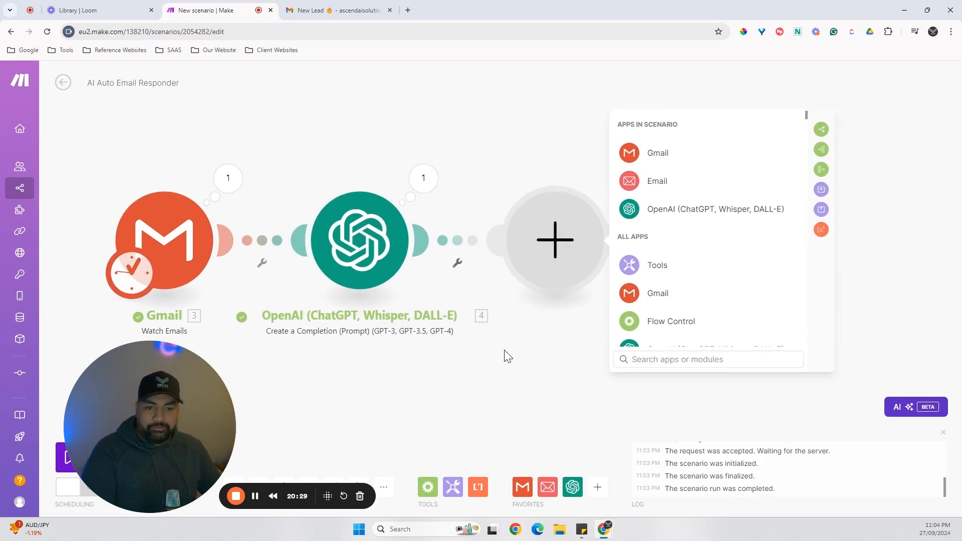
Clone the OpenAI completion module and connect the copy after the original module.
{"action": "right_click", "coordinate": [363, 265]}
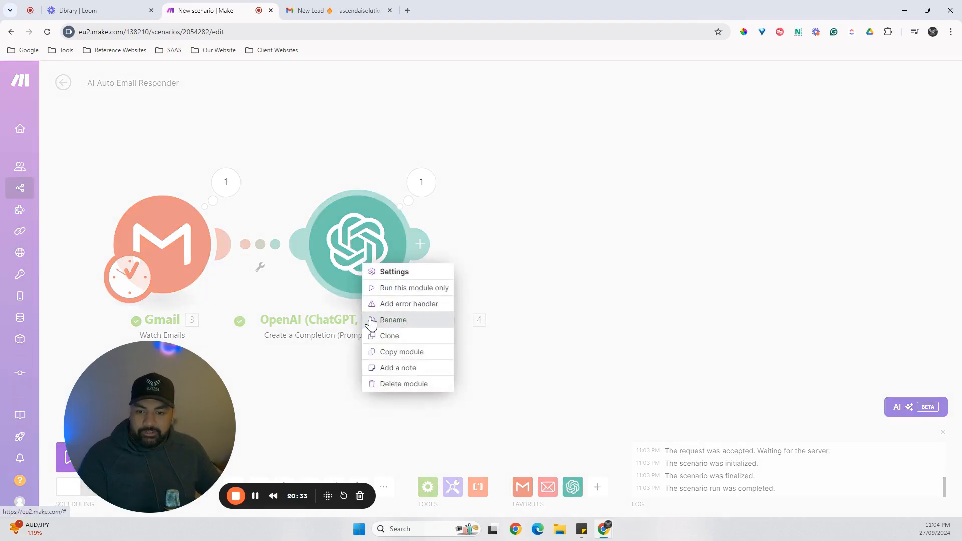
{"action": "left_click", "coordinate": [387, 336]}
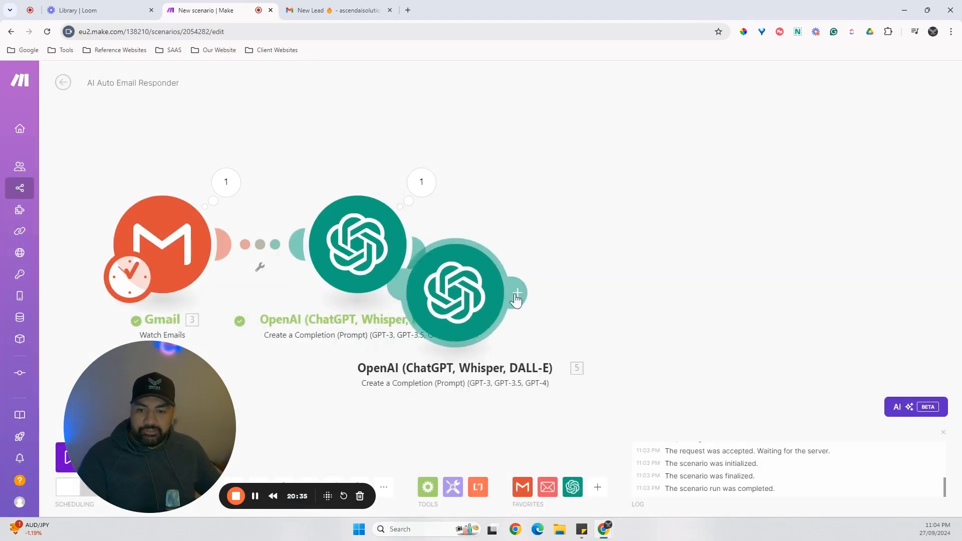
{"action": "left_click", "coordinate": [568, 265]}
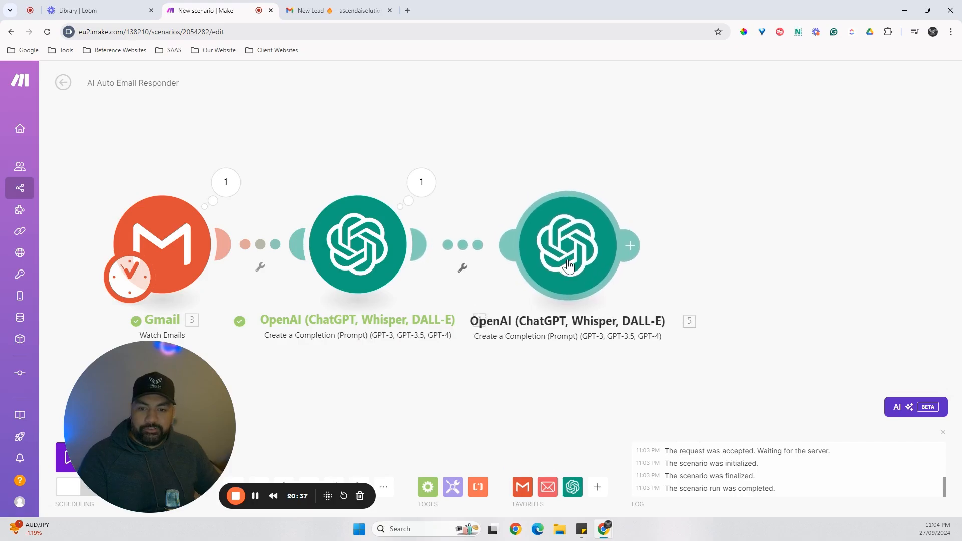
Open the cloned OpenAI module and delete every message after the second one.
{"action": "left_click_drag", "start_coordinate": [437, 382], "coordinate": [370, 377]}
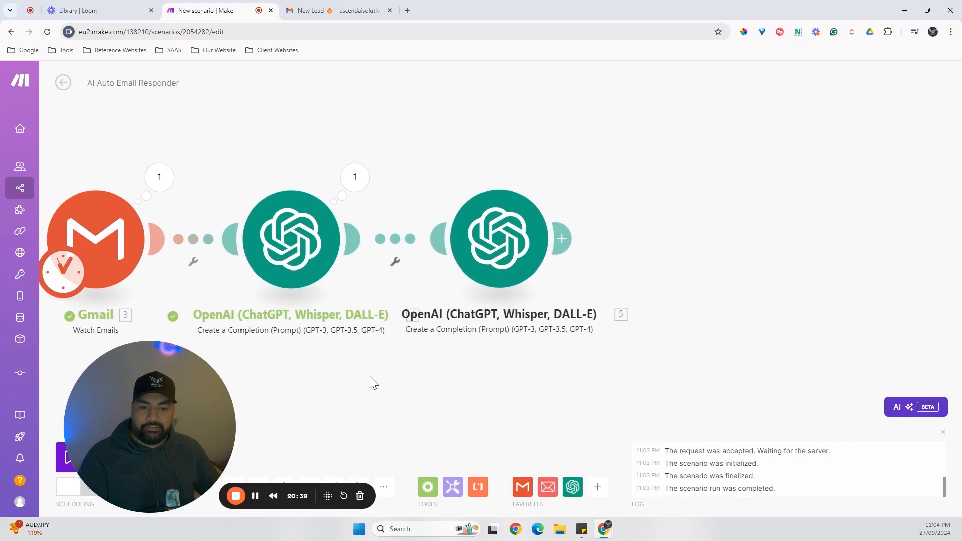
{"action": "left_click", "coordinate": [507, 243]}
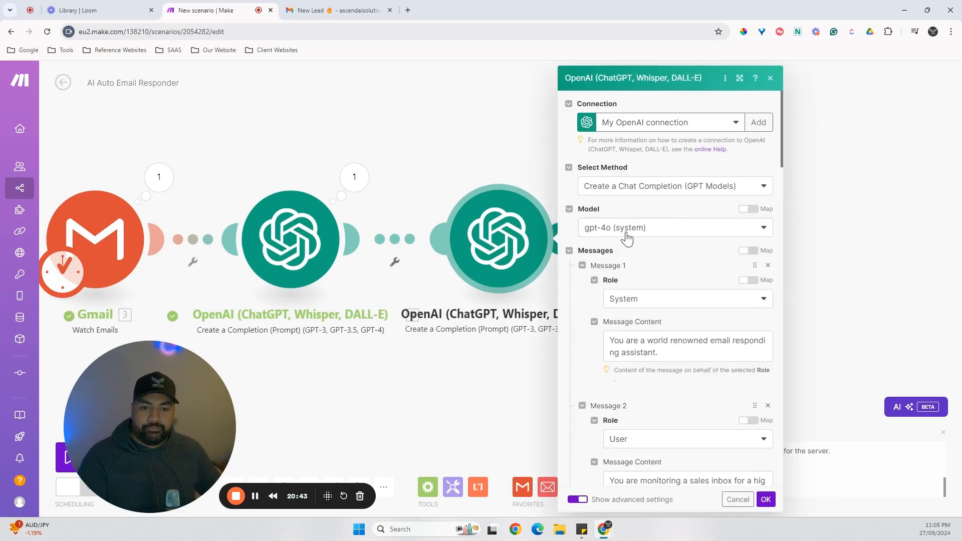
{"action": "scroll", "coordinate": [587, 300], "scroll_direction": "down", "scroll_amount": 1}
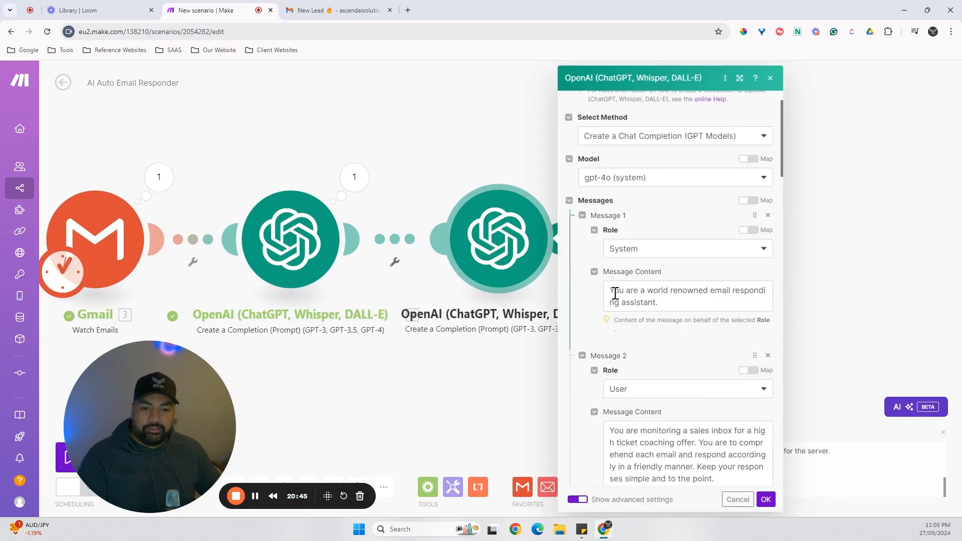
{"action": "scroll", "coordinate": [610, 314], "scroll_direction": "down", "scroll_amount": 3}
{"action": "scroll", "coordinate": [624, 302], "scroll_direction": "down", "scroll_amount": 2}
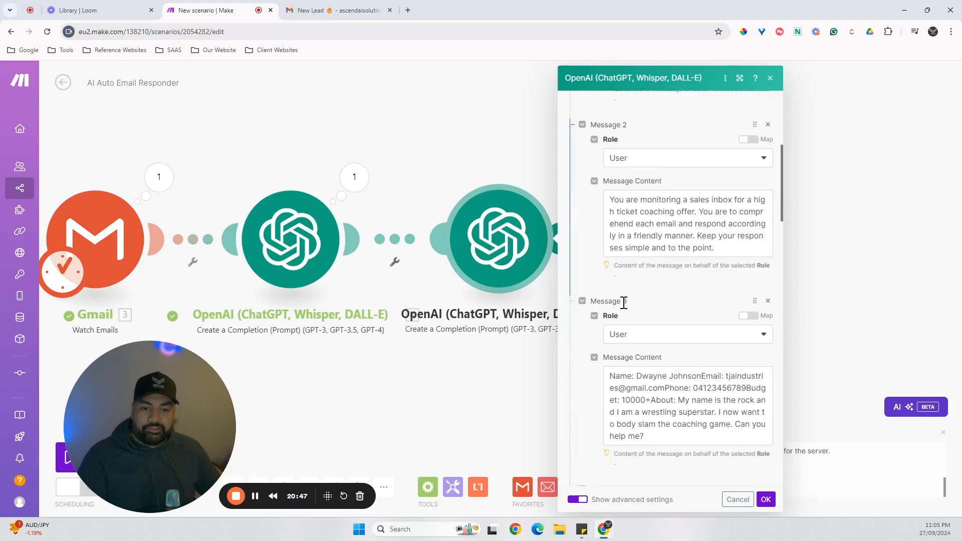
{"action": "scroll", "coordinate": [624, 302], "scroll_direction": "down", "scroll_amount": 1}
{"action": "left_click", "coordinate": [768, 282]}
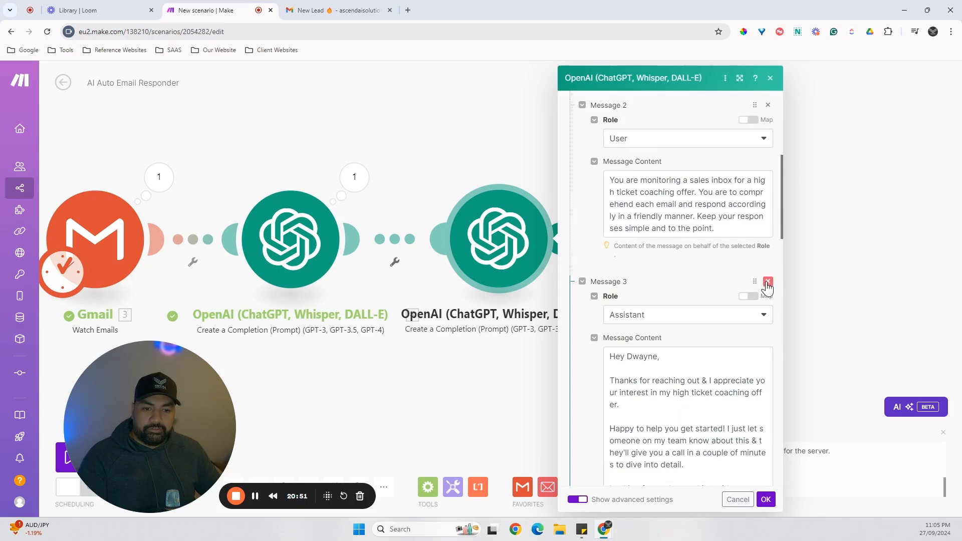
{"action": "left_click", "coordinate": [769, 281]}
{"action": "left_click", "coordinate": [768, 282]}
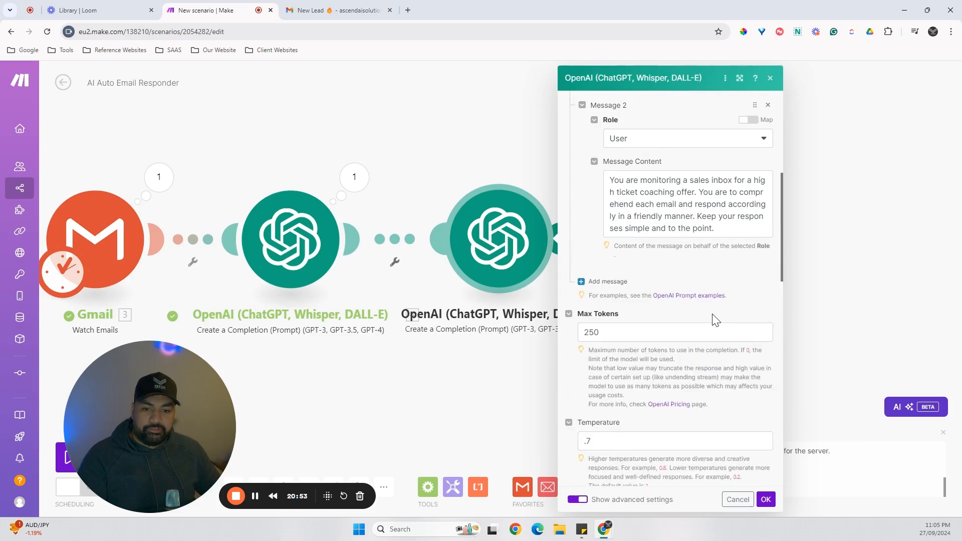
Replace the content of the second message with "Extract the email from the text".
{"action": "scroll", "coordinate": [709, 315], "scroll_direction": "up", "scroll_amount": 5}
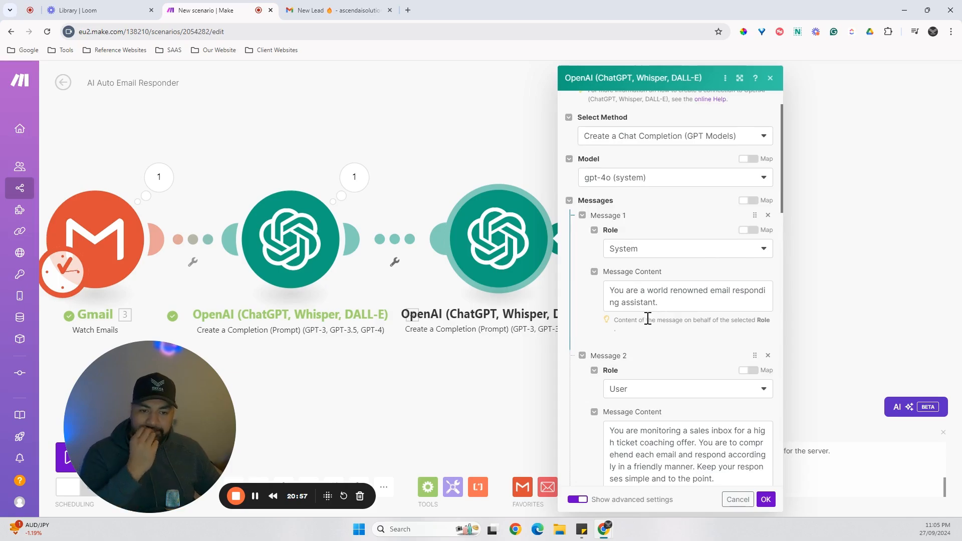
{"action": "scroll", "coordinate": [648, 319], "scroll_direction": "down", "scroll_amount": 2}
{"action": "left_click_drag", "start_coordinate": [732, 377], "coordinate": [587, 325]}
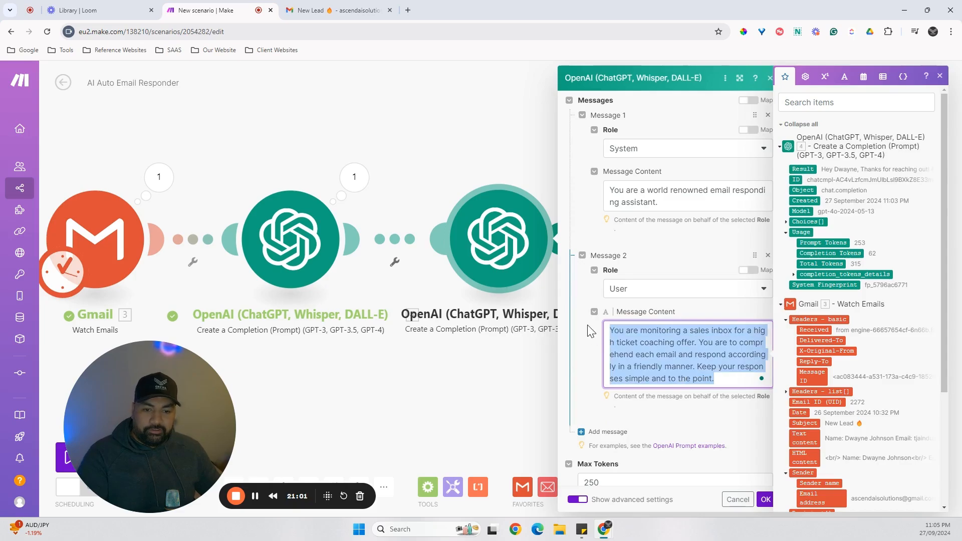
{"action": "type", "text": "Exg"}
{"action": "key", "text": "BackSpace"}
{"action": "type", "text": "tr"}
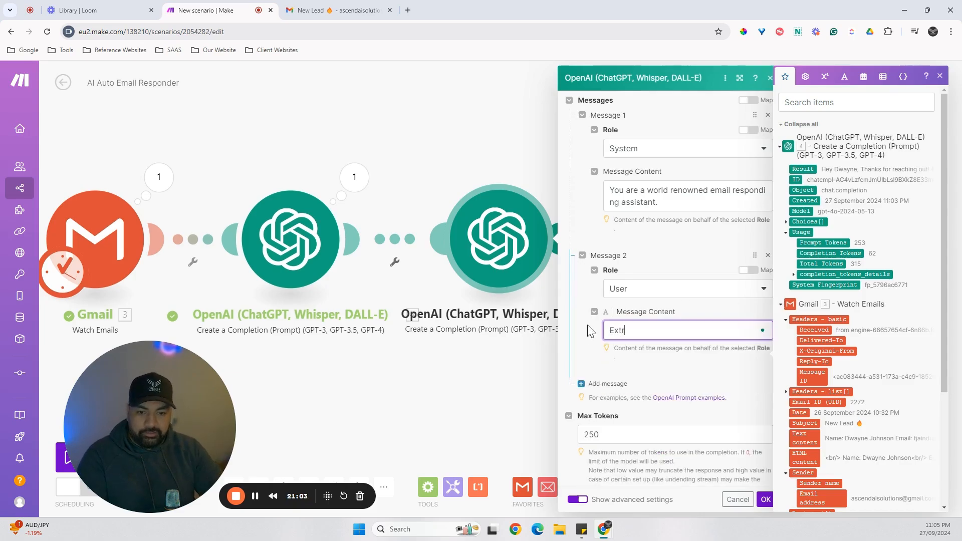
{"action": "type", "text": "act the email from the text"}
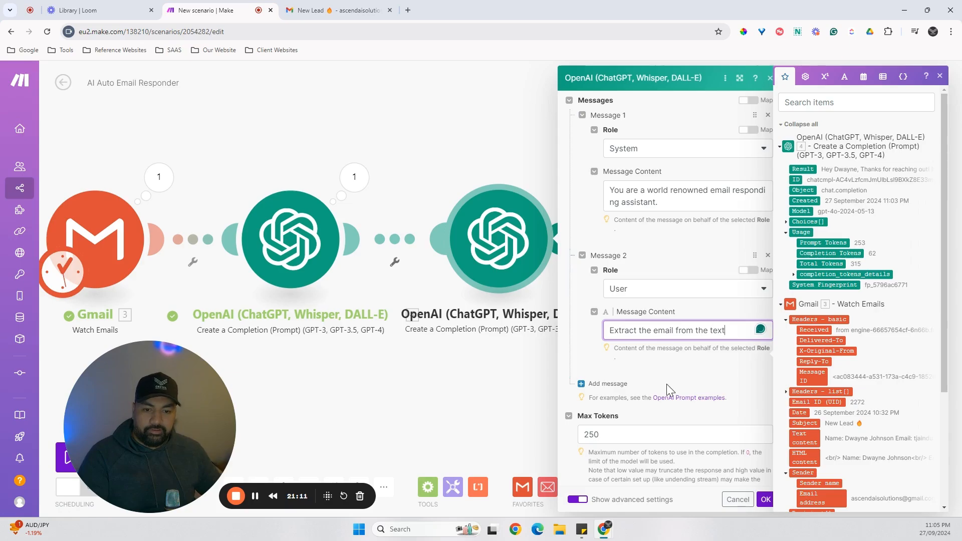
Add a third message with the User role and replace its content with Gmail's Text content variable.
{"action": "left_click", "coordinate": [604, 384]}
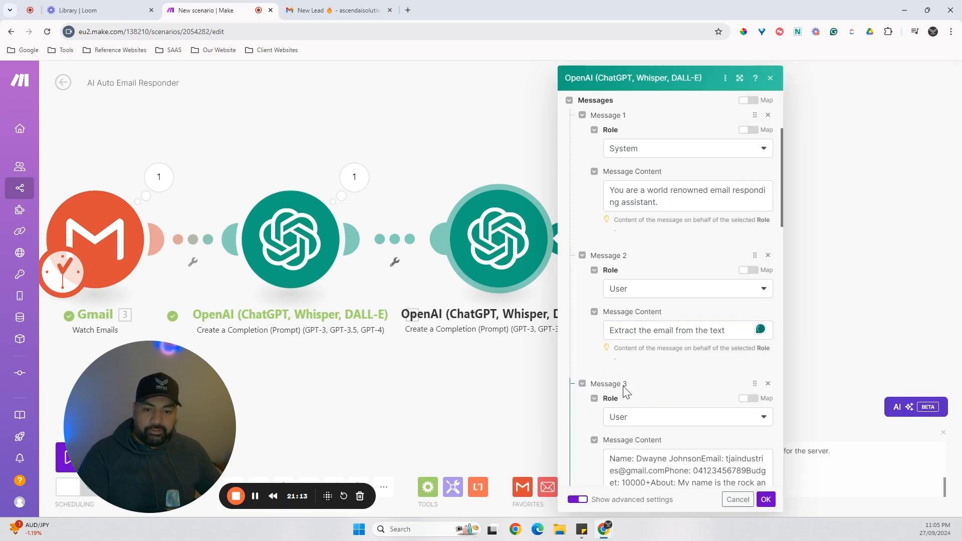
{"action": "scroll", "coordinate": [660, 404], "scroll_direction": "down", "scroll_amount": 2}
{"action": "left_click", "coordinate": [673, 417]}
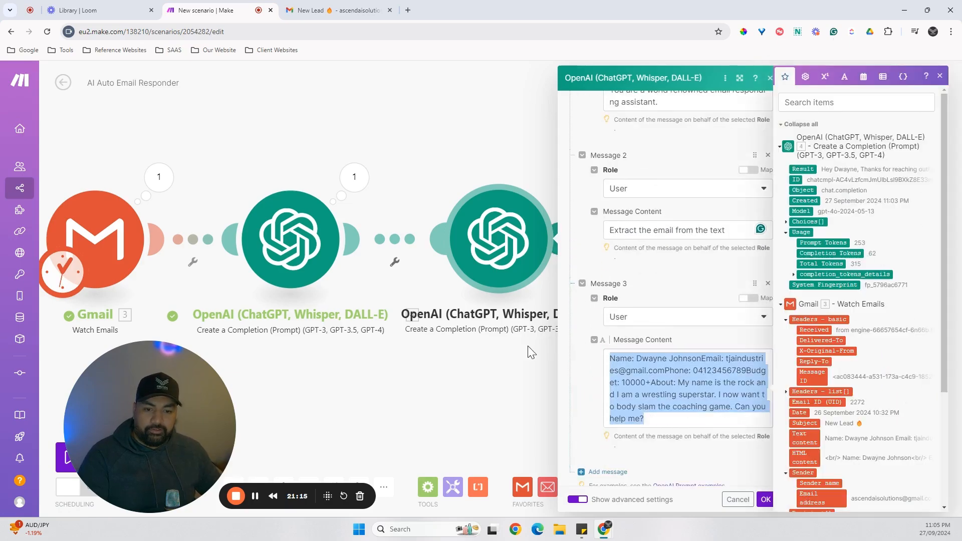
{"action": "key", "text": "ctrl+a"}
{"action": "key", "text": "BackSpace"}
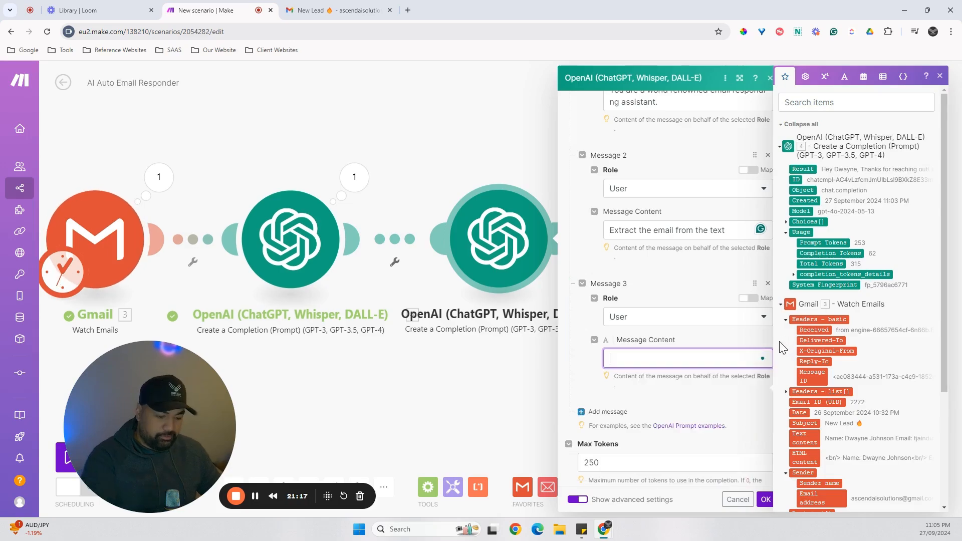
{"action": "left_click", "coordinate": [804, 439]}
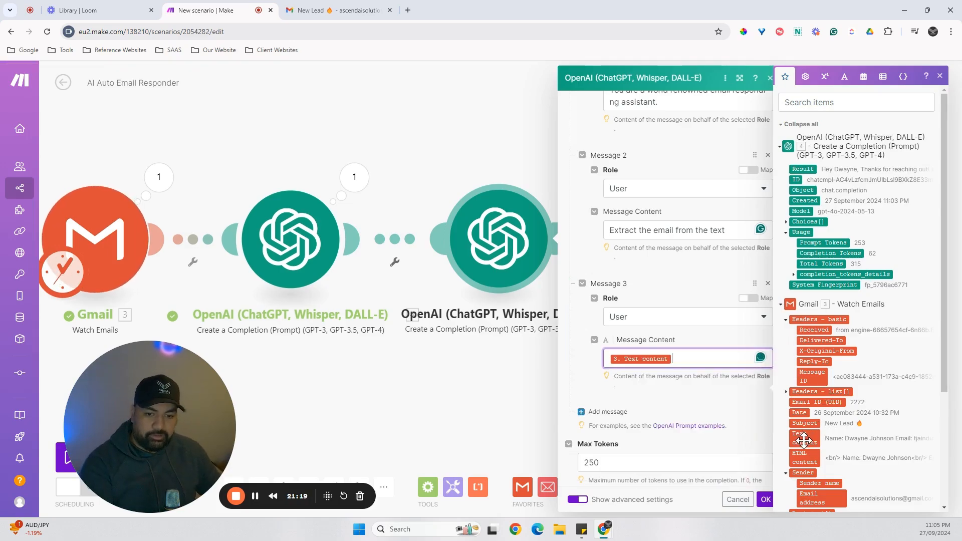
{"action": "left_click", "coordinate": [699, 411]}
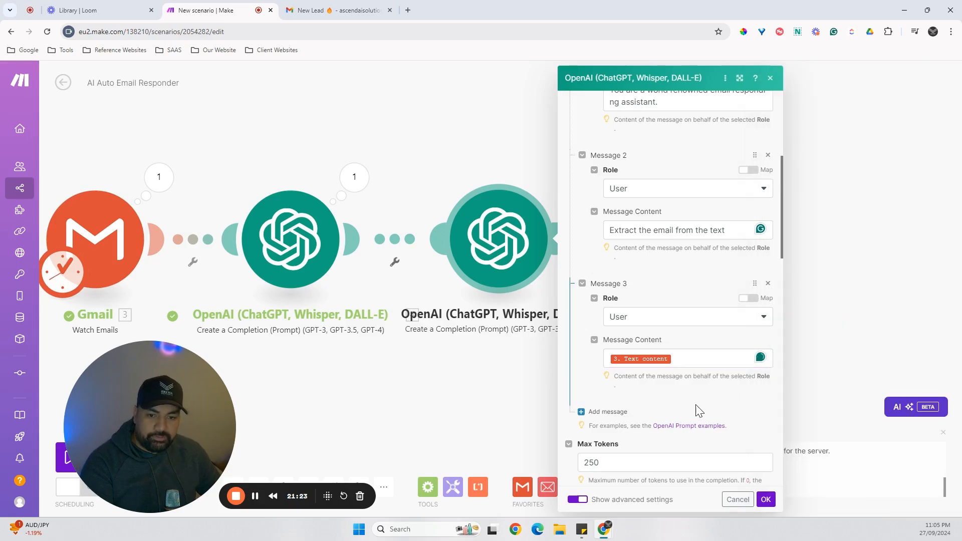
Add a fourth message with the Assistant role and replace its sample reply with the lead's email address.
{"action": "left_click", "coordinate": [620, 409]}
{"action": "key", "text": "ctrl+v"}
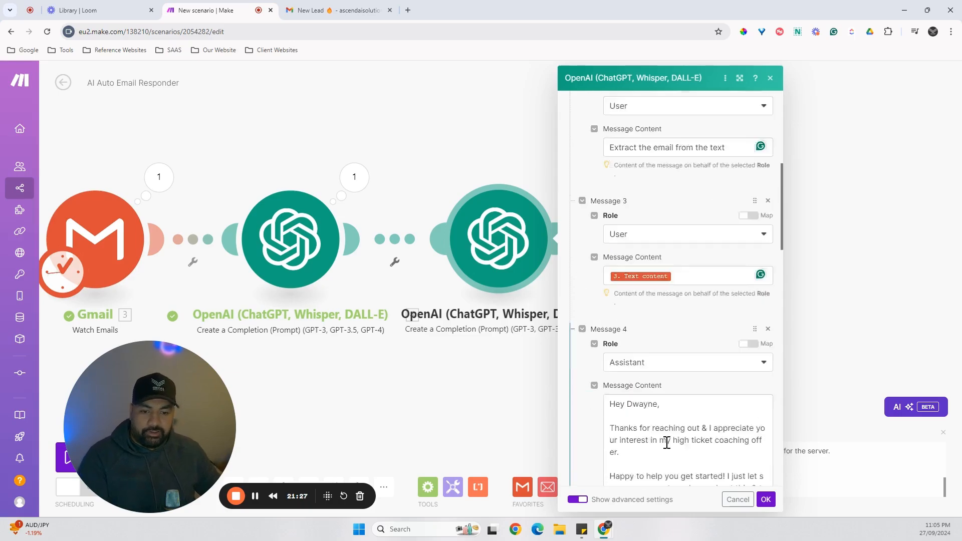
{"action": "scroll", "coordinate": [667, 443], "scroll_direction": "down", "scroll_amount": 3}
{"action": "left_click", "coordinate": [609, 346]}
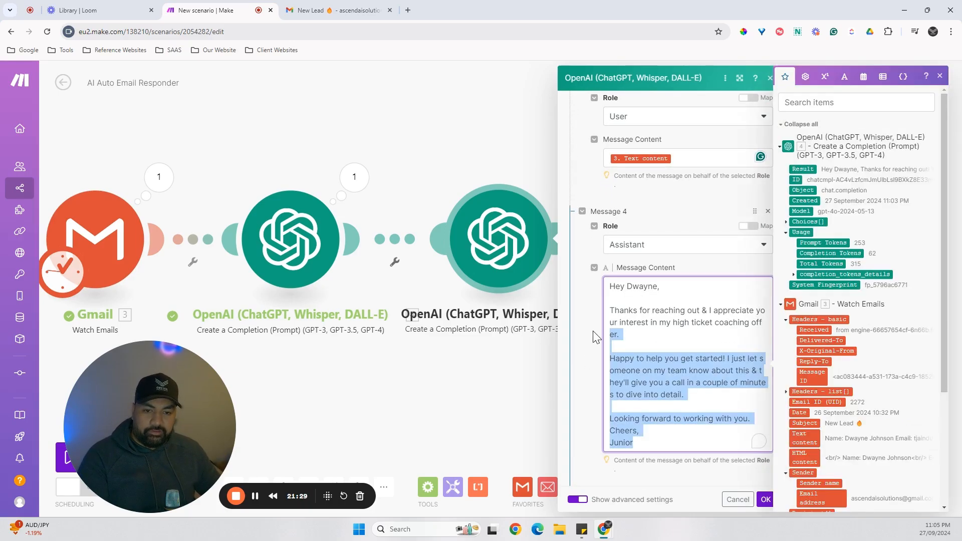
{"action": "left_click_drag", "start_coordinate": [652, 433], "coordinate": [617, 386]}
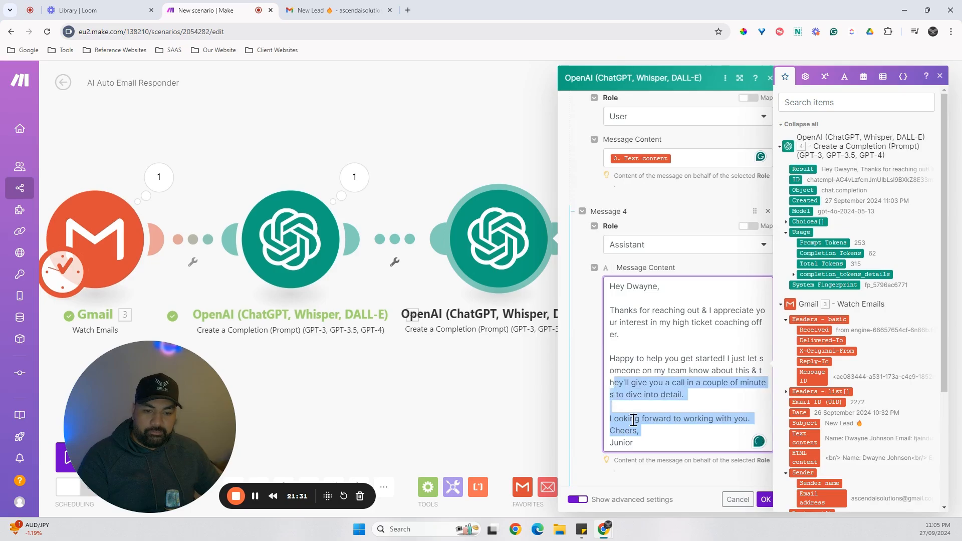
{"action": "left_click", "coordinate": [632, 421]}
{"action": "key", "text": "ctrl+a"}
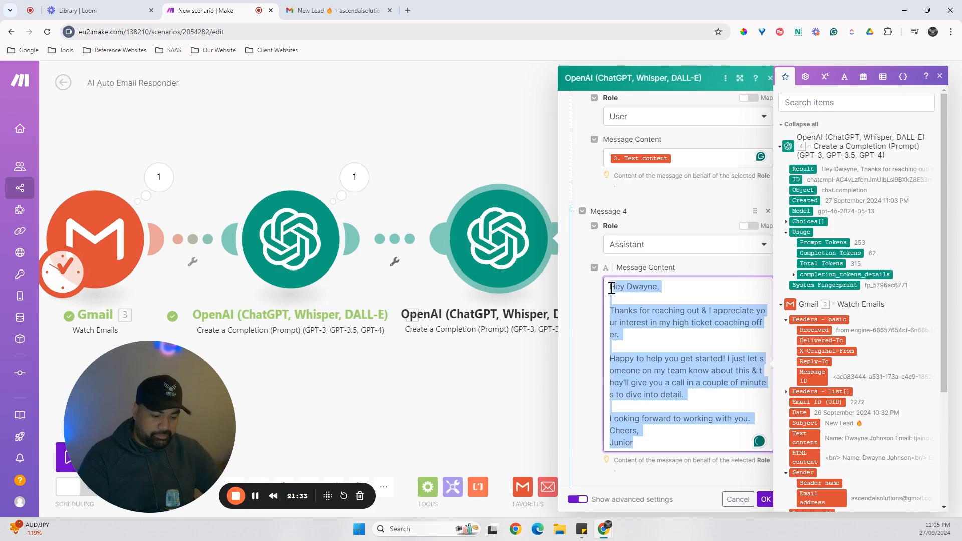
{"action": "key", "text": "BackSpace"}
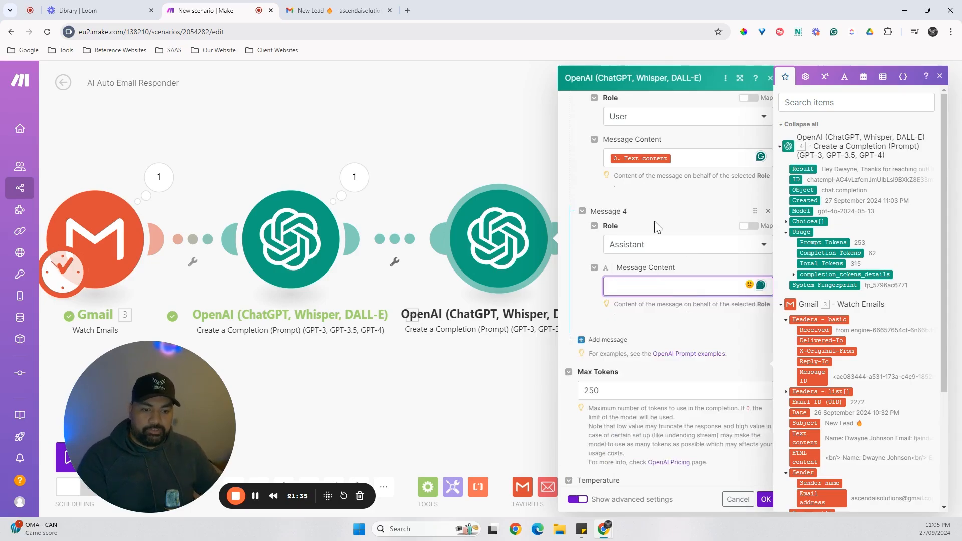
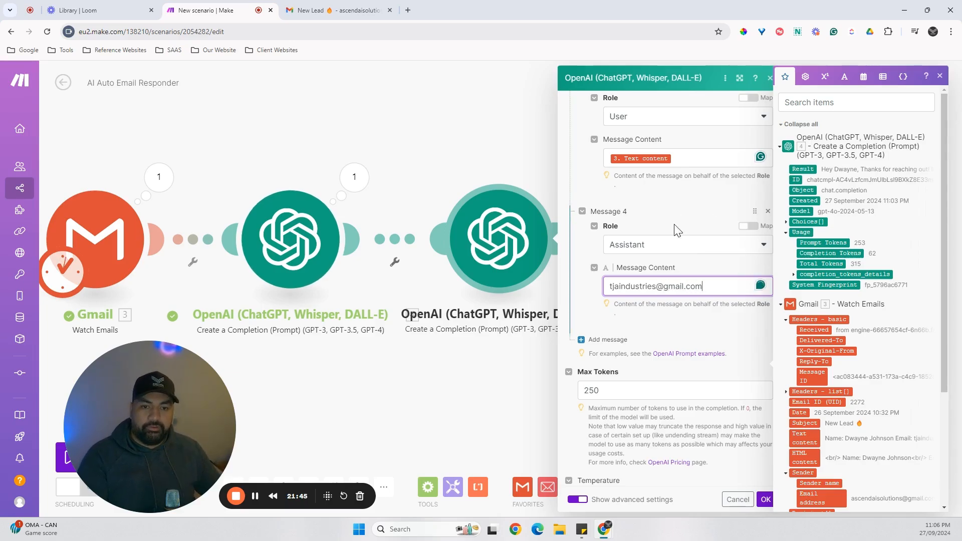
Delete the User message containing the mapped Text content and the Assistant message containing the example email address.
{"action": "scroll", "coordinate": [672, 229], "scroll_direction": "up", "scroll_amount": 2}
{"action": "left_click", "coordinate": [678, 324]}
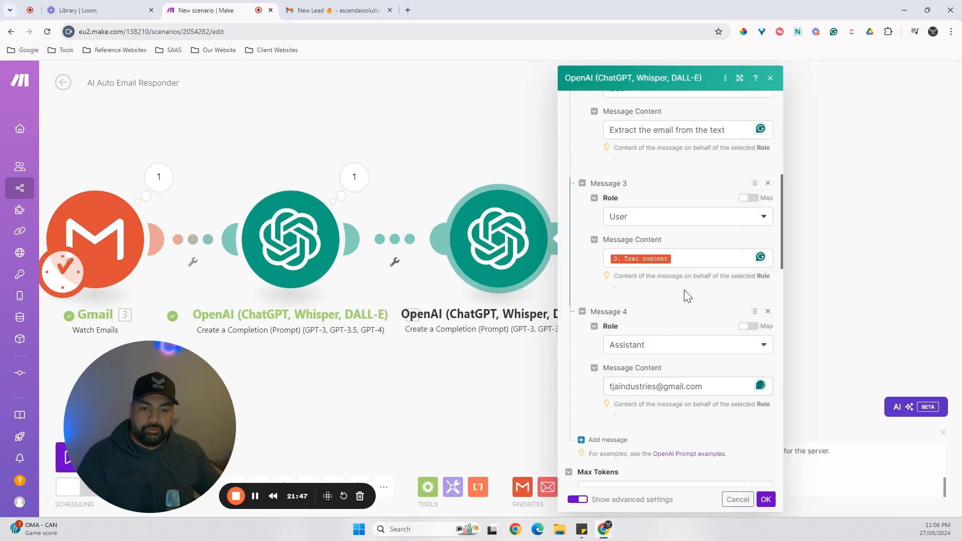
{"action": "scroll", "coordinate": [683, 294], "scroll_direction": "up", "scroll_amount": 2}
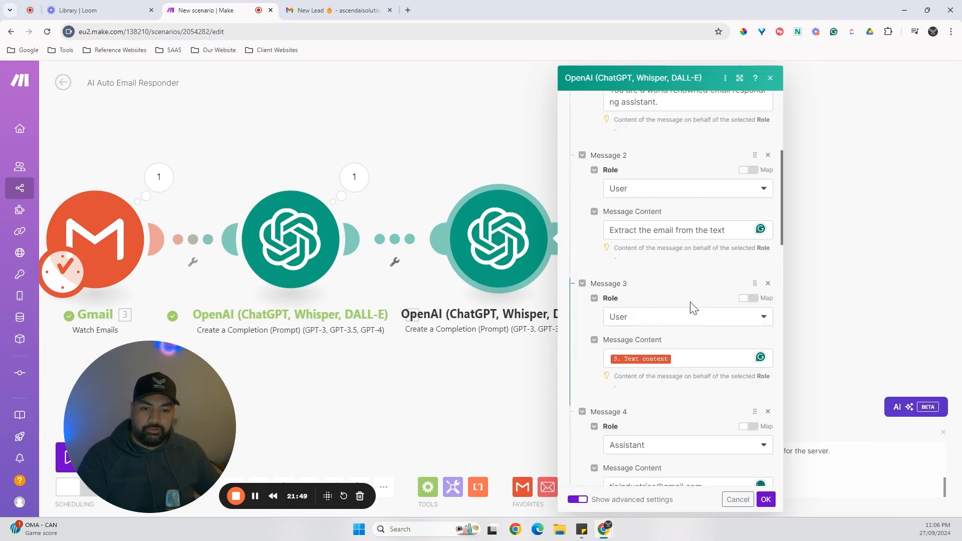
{"action": "left_click", "coordinate": [769, 284]}
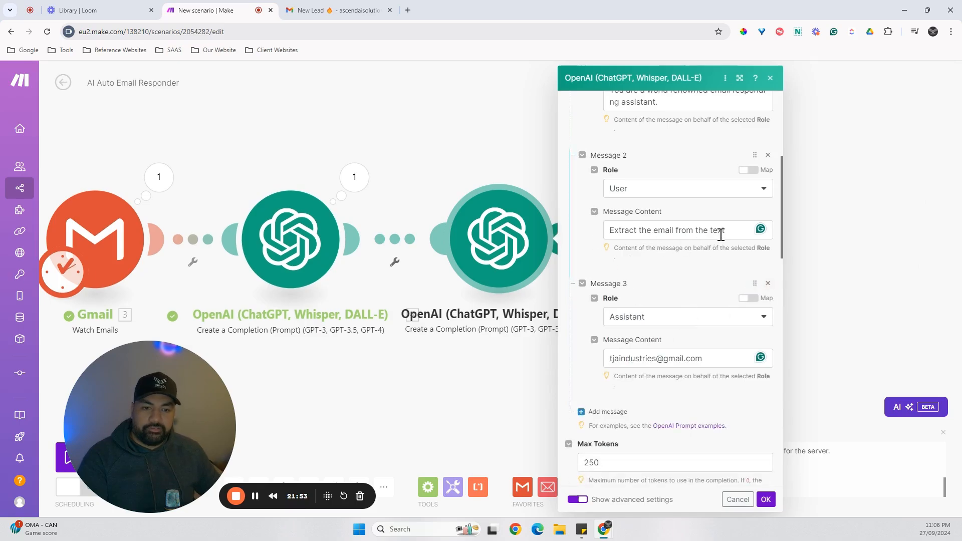
{"action": "scroll", "coordinate": [705, 249], "scroll_direction": "up", "scroll_amount": 1}
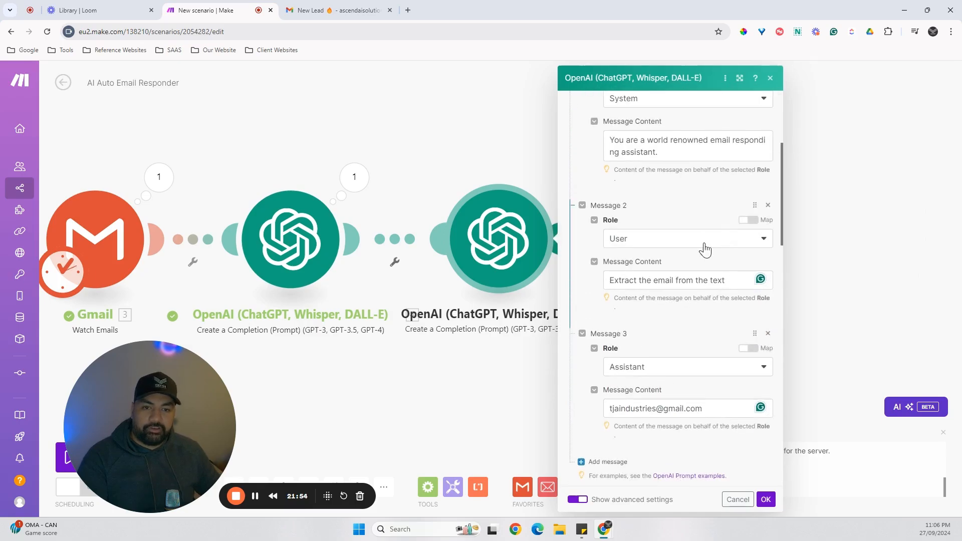
{"action": "left_click", "coordinate": [732, 282]}
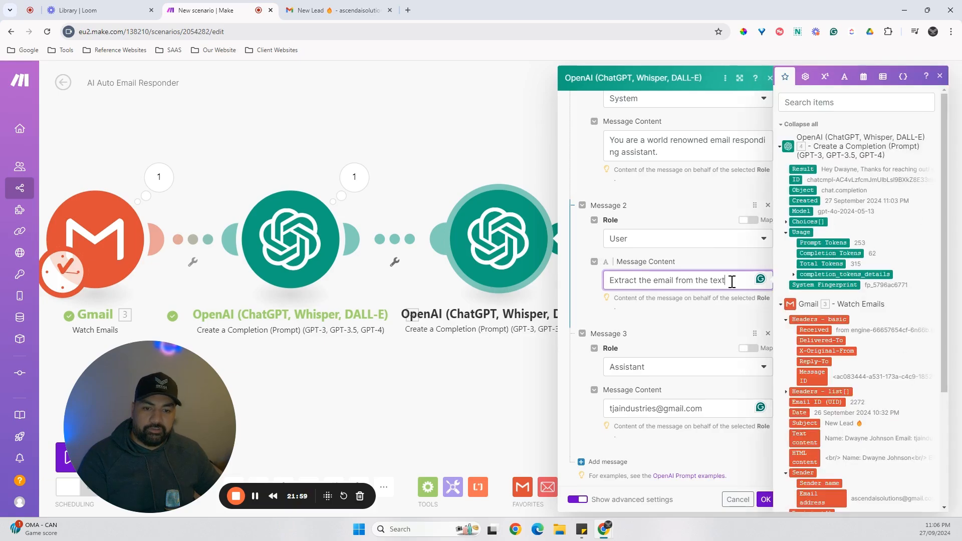
{"action": "left_click_drag", "start_coordinate": [732, 282], "coordinate": [576, 278]}
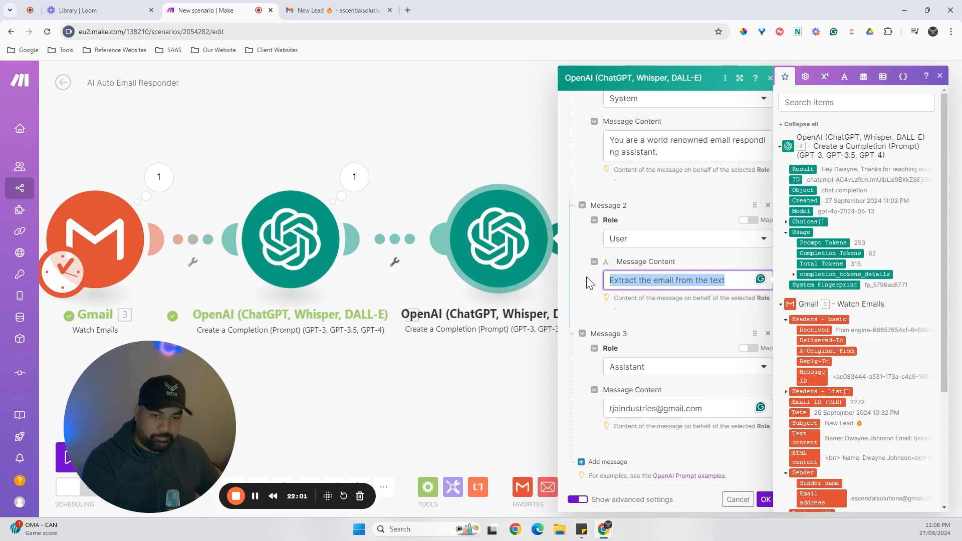
{"action": "left_click", "coordinate": [672, 315]}
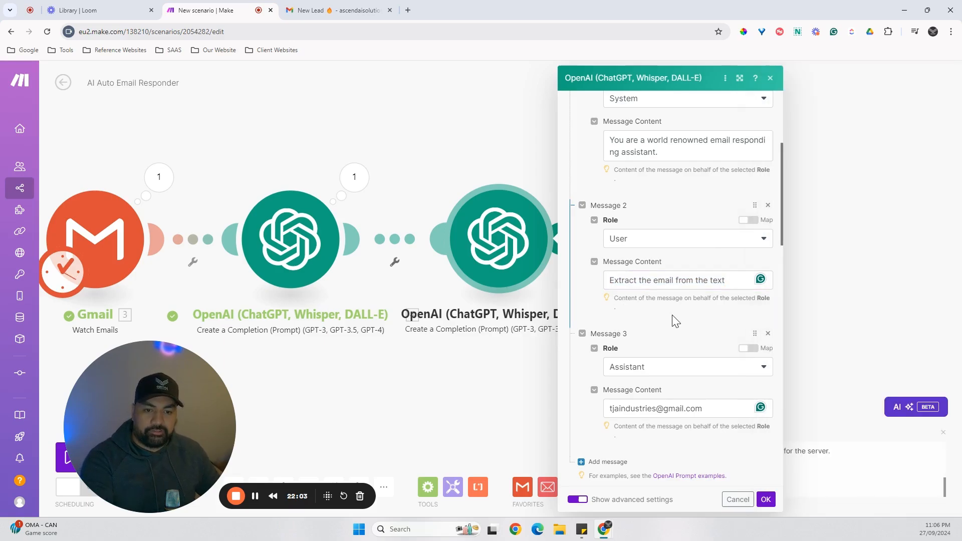
{"action": "scroll", "coordinate": [621, 372], "scroll_direction": "down", "scroll_amount": 1}
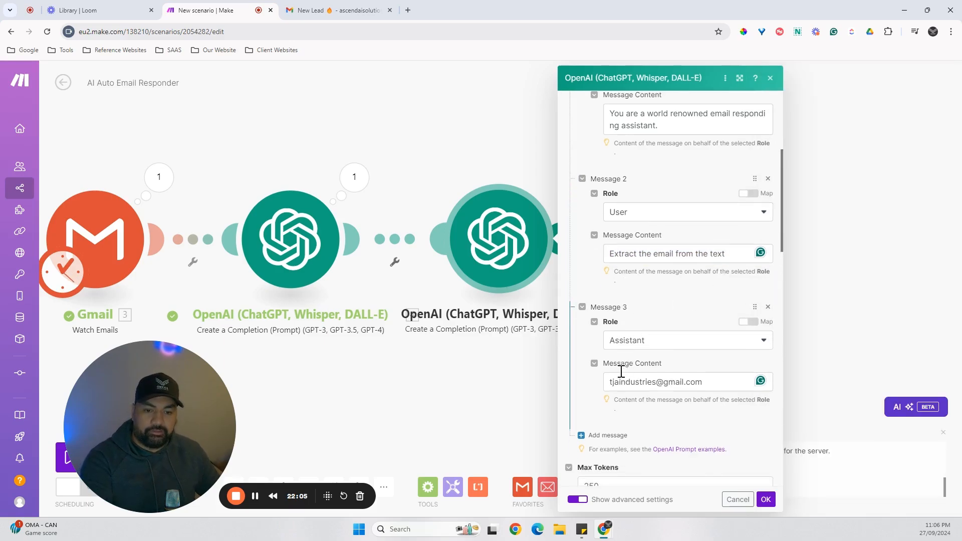
{"action": "scroll", "coordinate": [621, 371], "scroll_direction": "down", "scroll_amount": 1}
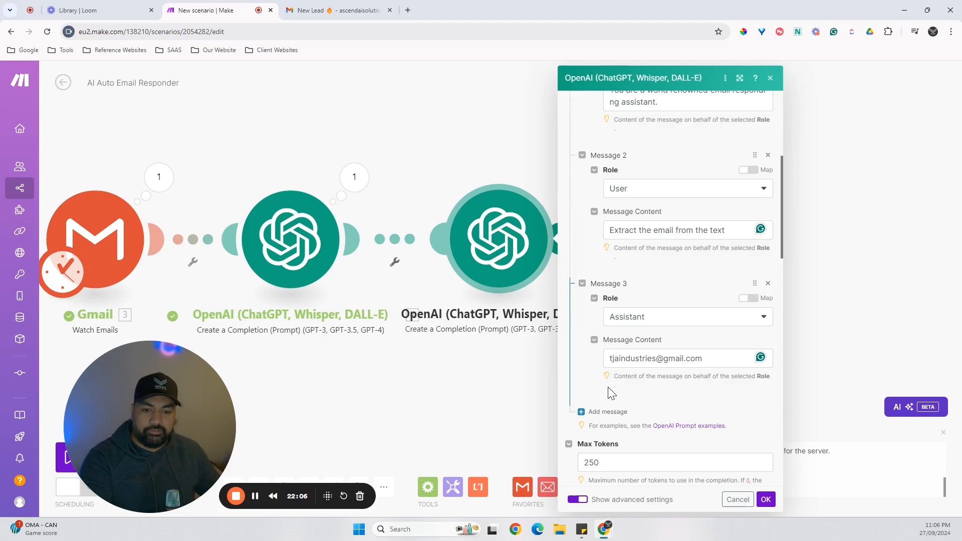
{"action": "left_click", "coordinate": [768, 283]}
Clear the content of the second message.
{"action": "scroll", "coordinate": [649, 279], "scroll_direction": "up", "scroll_amount": 6}
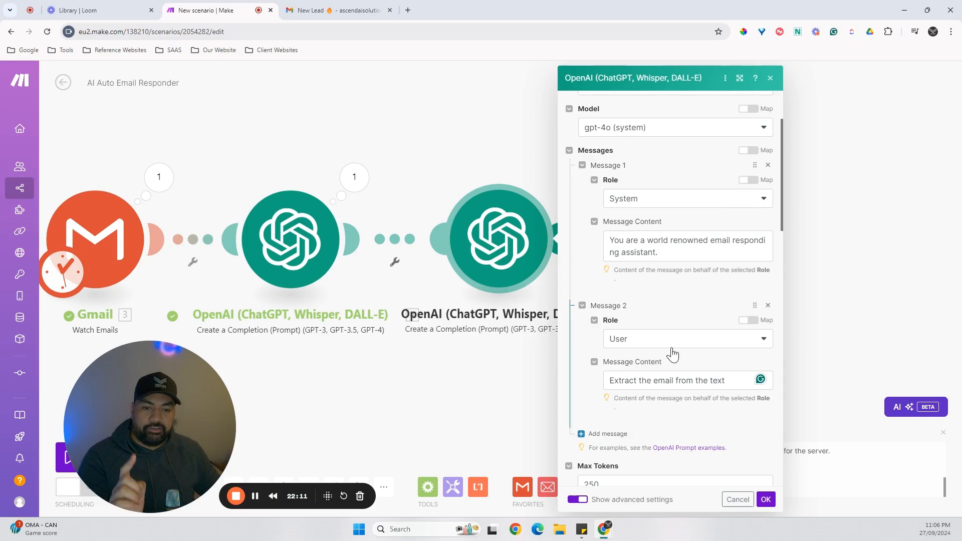
{"action": "left_click", "coordinate": [651, 380]}
{"action": "key", "text": "ctrl+a"}
{"action": "key", "text": "ctrl+c"}
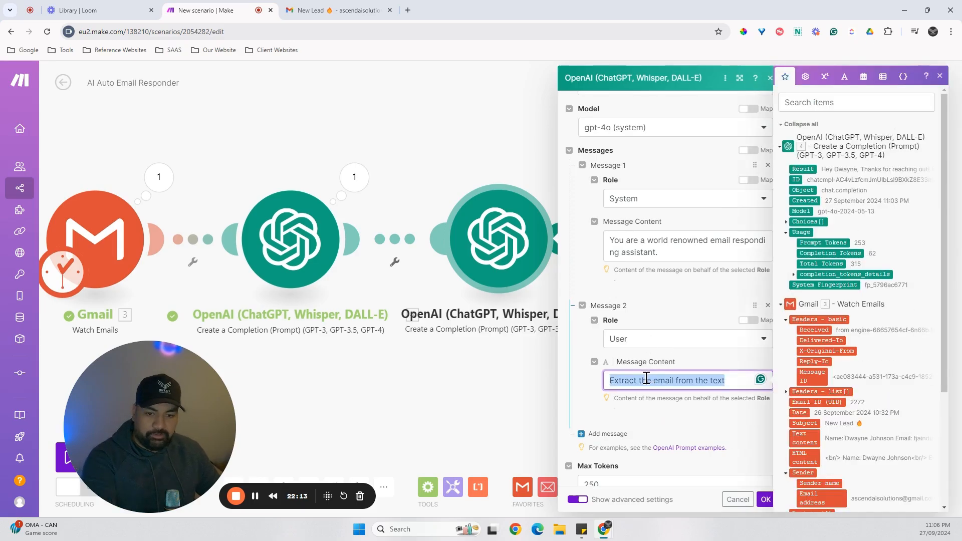
{"action": "key", "text": "BackSpace"}
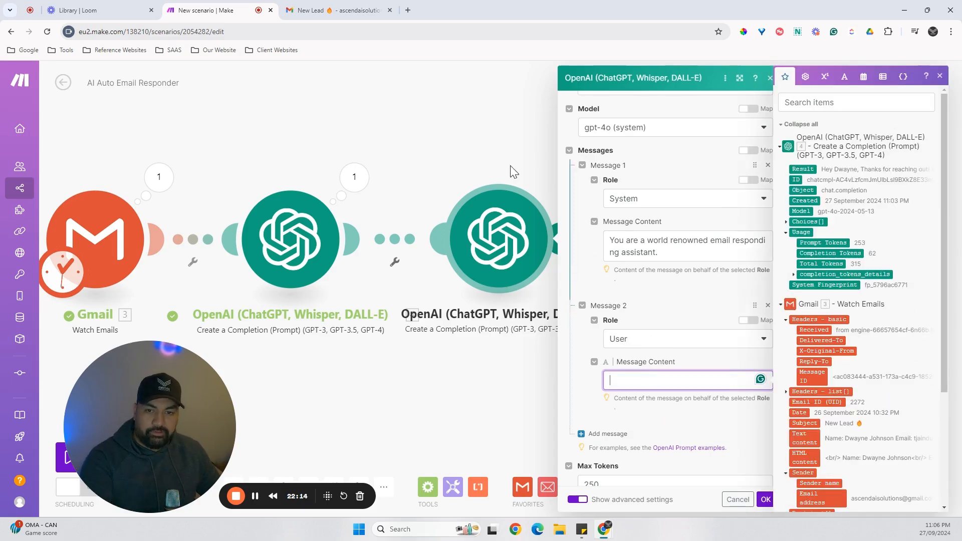
Copy all of the lead's details from the body of the New Lead email in Gmail and return to the Make scenario.
{"action": "left_click", "coordinate": [343, 13]}
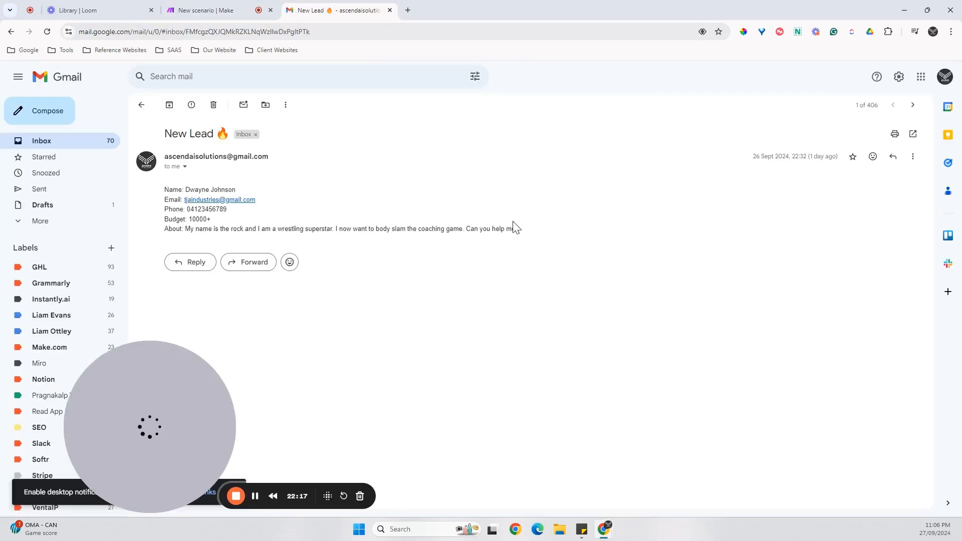
{"action": "left_click_drag", "start_coordinate": [513, 223], "coordinate": [177, 197]}
{"action": "left_click", "coordinate": [495, 241]}
{"action": "left_click_drag", "start_coordinate": [550, 228], "coordinate": [168, 180]}
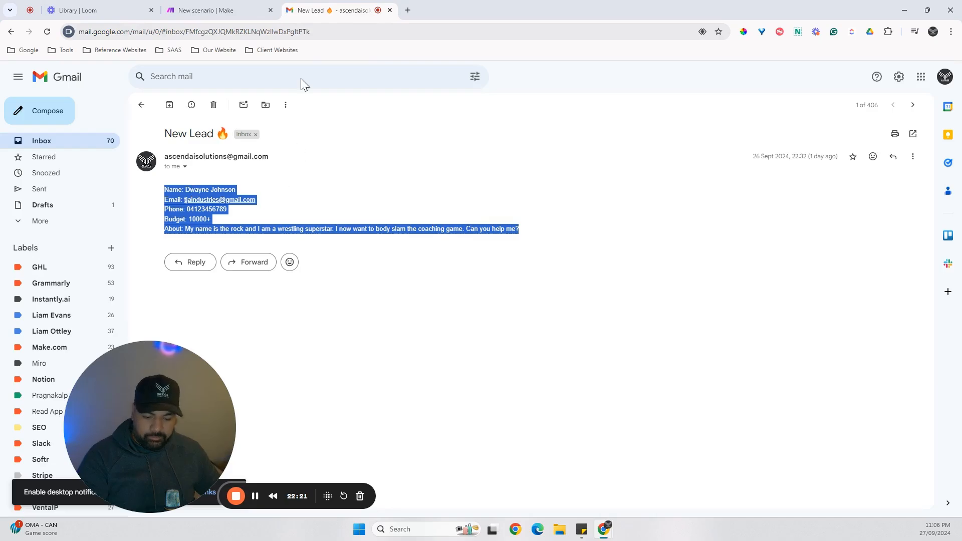
{"action": "left_click", "coordinate": [235, 11]}
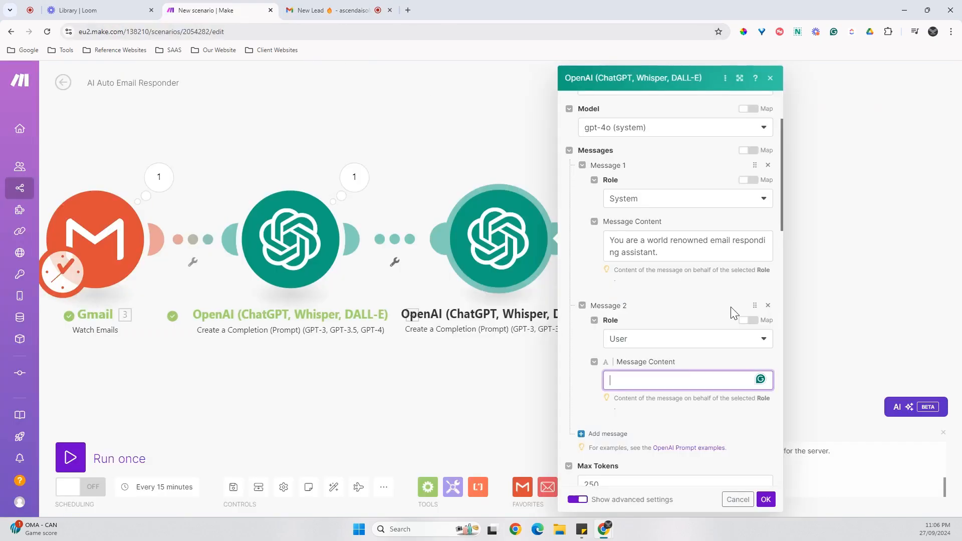
Paste the copied lead details into the content of the second message.
{"action": "left_click", "coordinate": [645, 381]}
{"action": "key", "text": "ctrl+v"}
{"action": "left_click", "coordinate": [590, 415]}
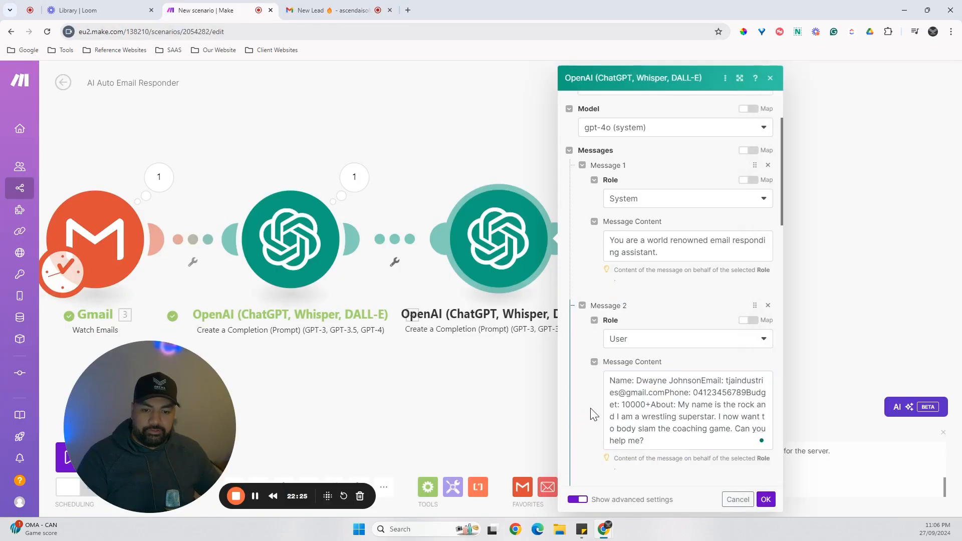
{"action": "scroll", "coordinate": [590, 411], "scroll_direction": "down", "scroll_amount": 3}
{"action": "scroll", "coordinate": [593, 401], "scroll_direction": "up", "scroll_amount": 2}
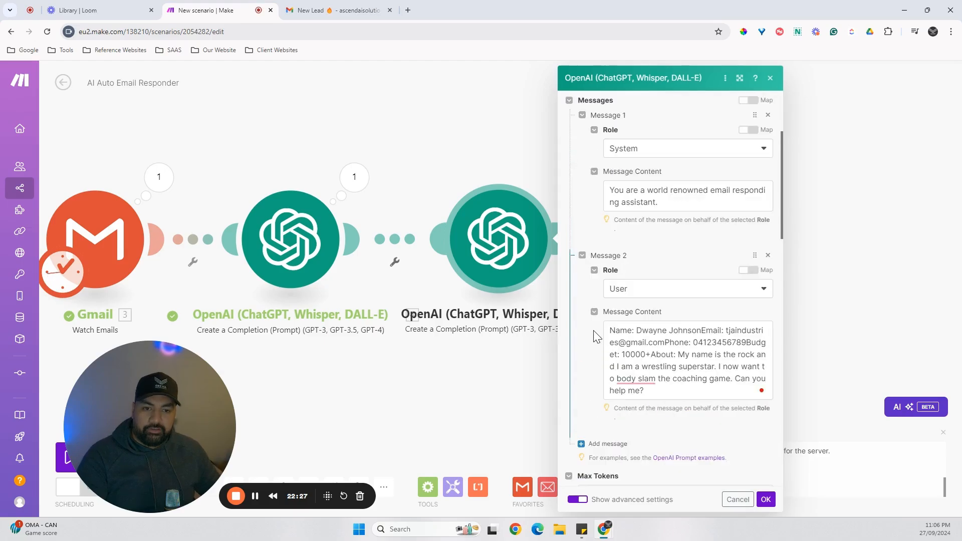
{"action": "scroll", "coordinate": [582, 354], "scroll_direction": "down", "scroll_amount": 1}
{"action": "scroll", "coordinate": [593, 377], "scroll_direction": "up", "scroll_amount": 1}
{"action": "scroll", "coordinate": [594, 376], "scroll_direction": "up", "scroll_amount": 1}
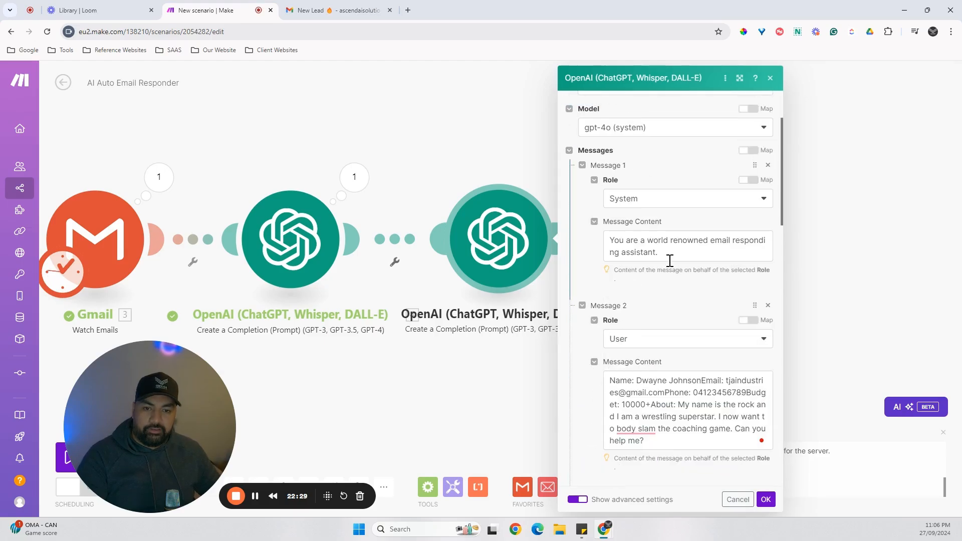
Replace the lead details in the second message with "Extract the email from the text".
{"action": "left_click", "coordinate": [666, 250]}
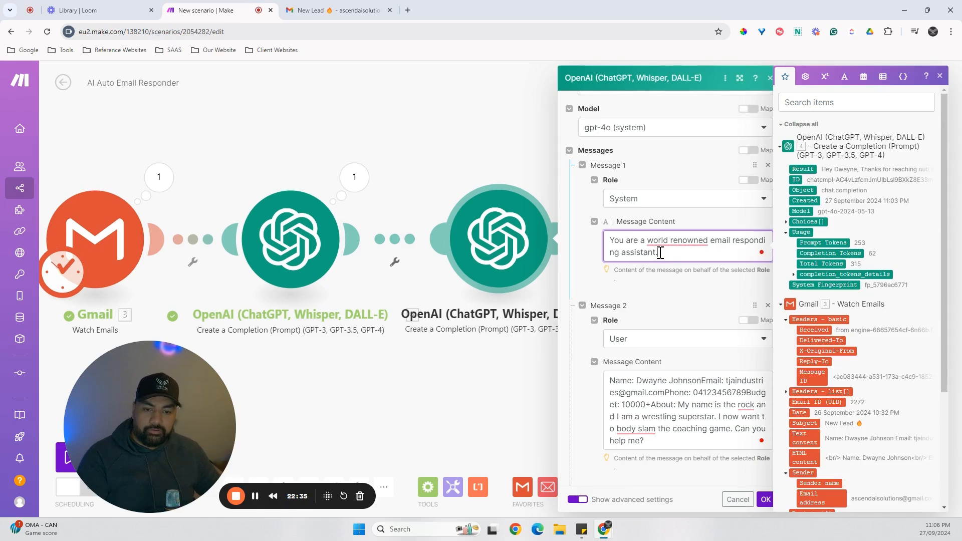
{"action": "left_click", "coordinate": [599, 377]}
{"action": "scroll", "coordinate": [652, 351], "scroll_direction": "down", "scroll_amount": 2}
{"action": "left_click", "coordinate": [679, 328]}
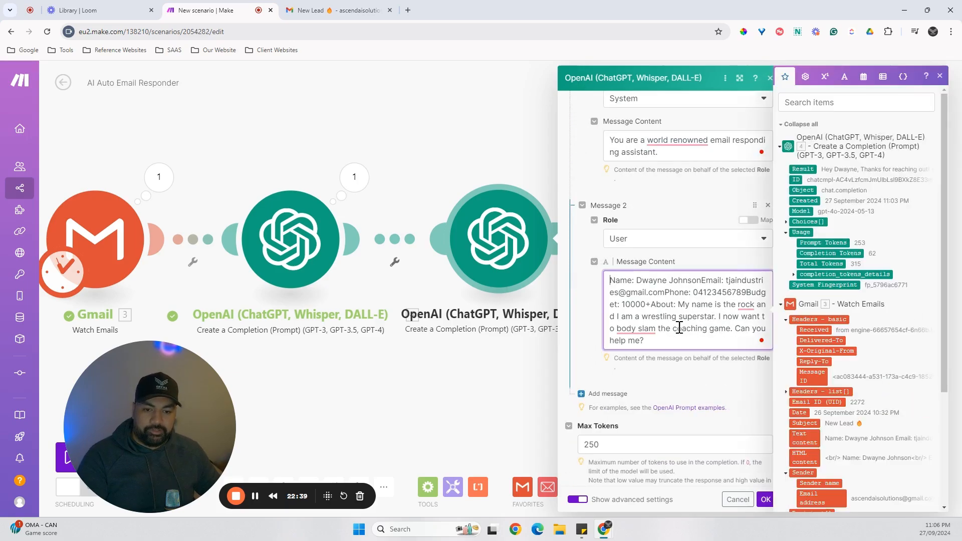
{"action": "key", "text": "ctrl+v"}
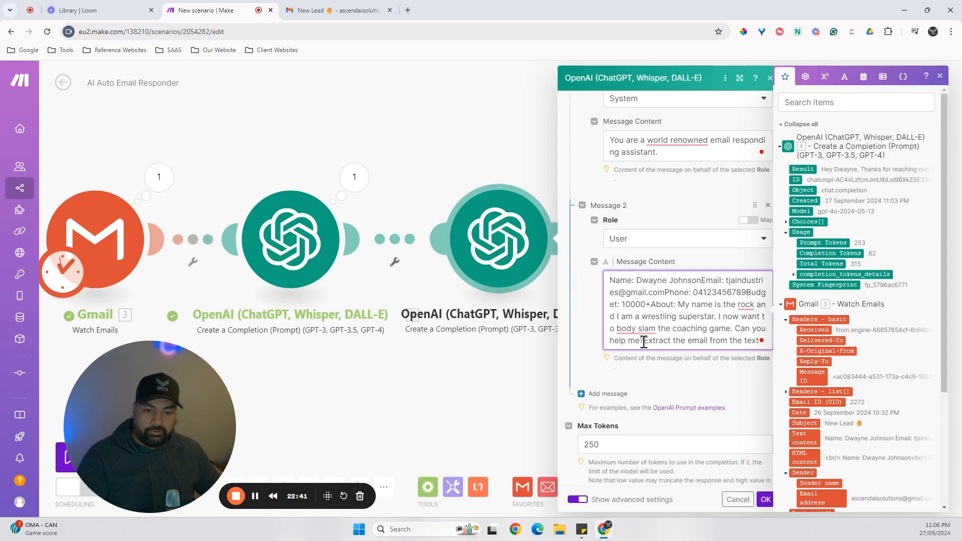
{"action": "left_click_drag", "start_coordinate": [644, 342], "coordinate": [600, 284]}
{"action": "key", "text": "ctrl+c"}
{"action": "key", "text": "BackSpace"}
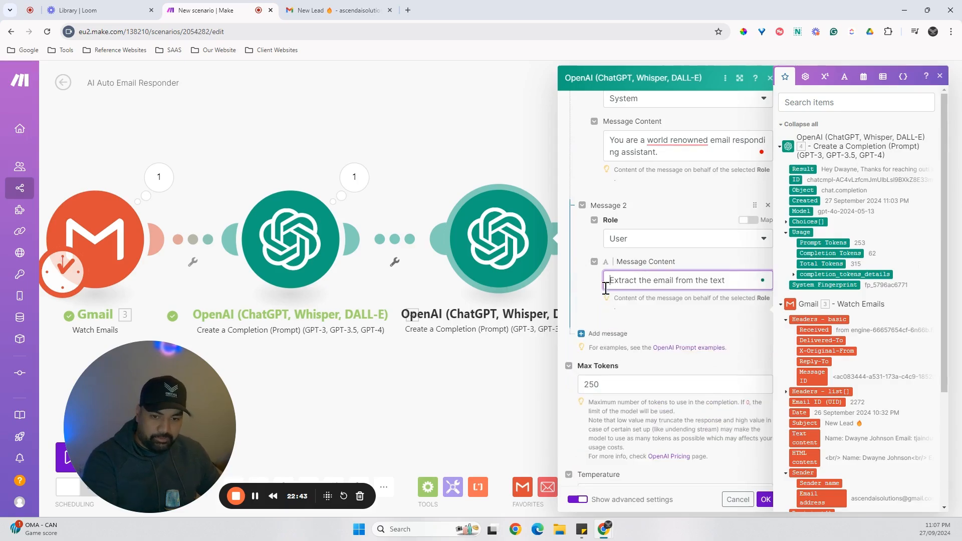
Add a third message with the User role and replace its mapped Text content with the copied lead details as an example.
{"action": "left_click", "coordinate": [660, 325]}
{"action": "scroll", "coordinate": [626, 341], "scroll_direction": "down", "scroll_amount": 1}
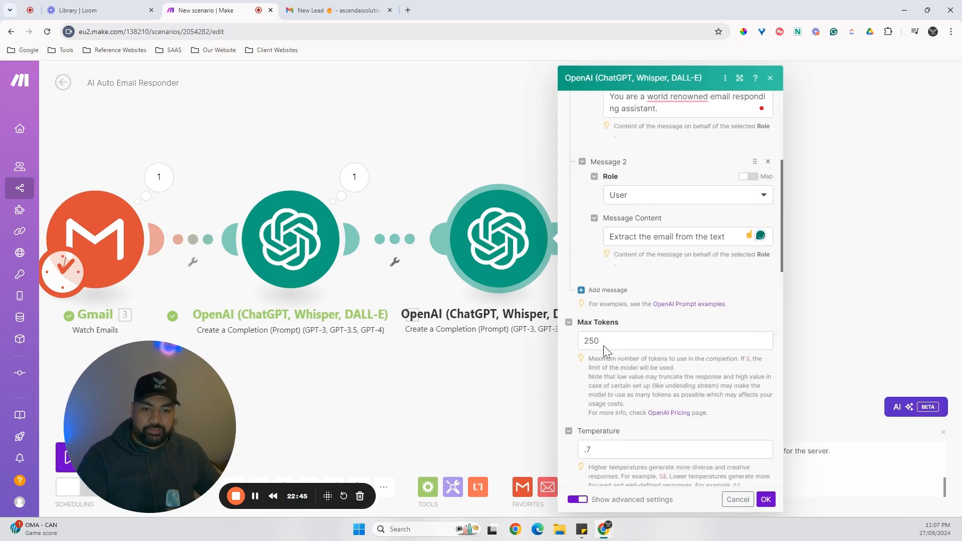
{"action": "left_click", "coordinate": [587, 283]}
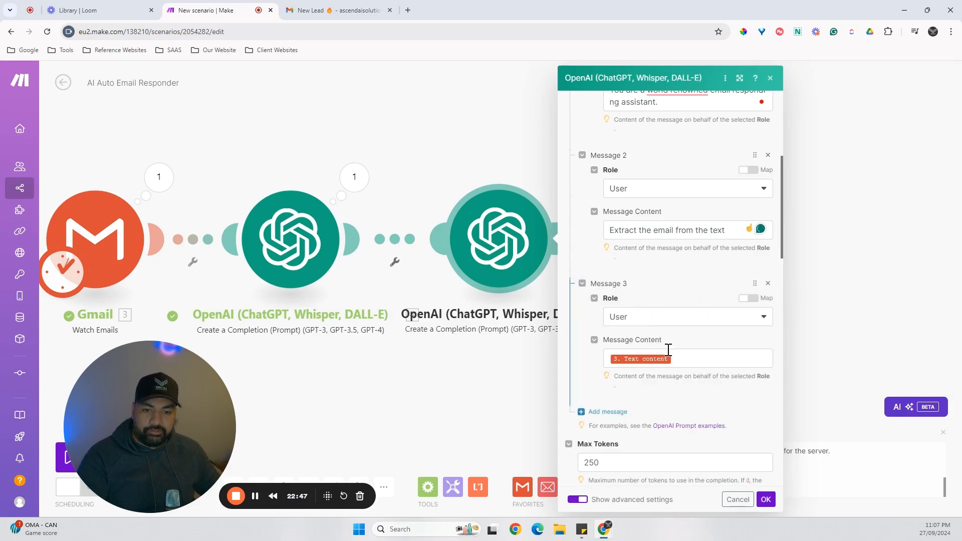
{"action": "left_click", "coordinate": [701, 362]}
{"action": "key", "text": "BackSpace"}
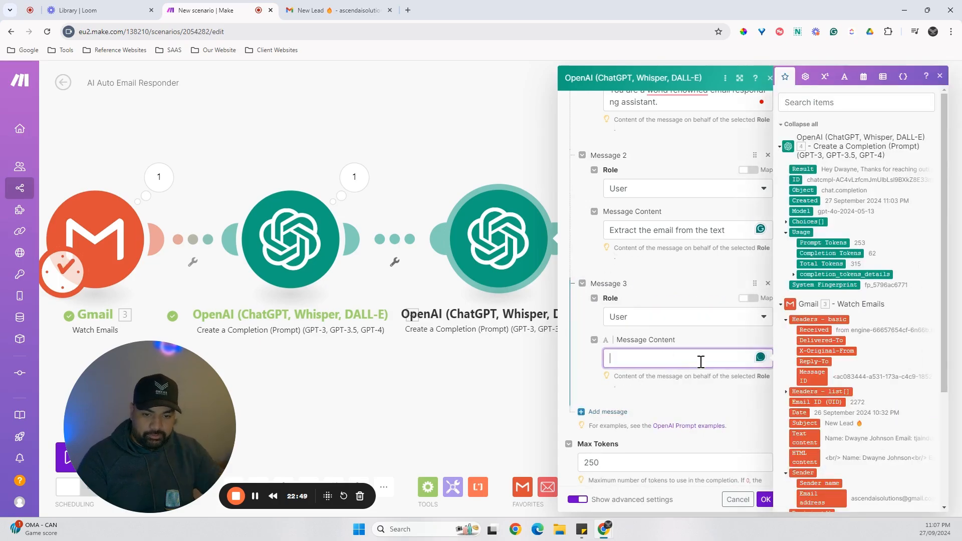
{"action": "key", "text": "ctrl+v"}
{"action": "scroll", "coordinate": [635, 301], "scroll_direction": "down", "scroll_amount": 2}
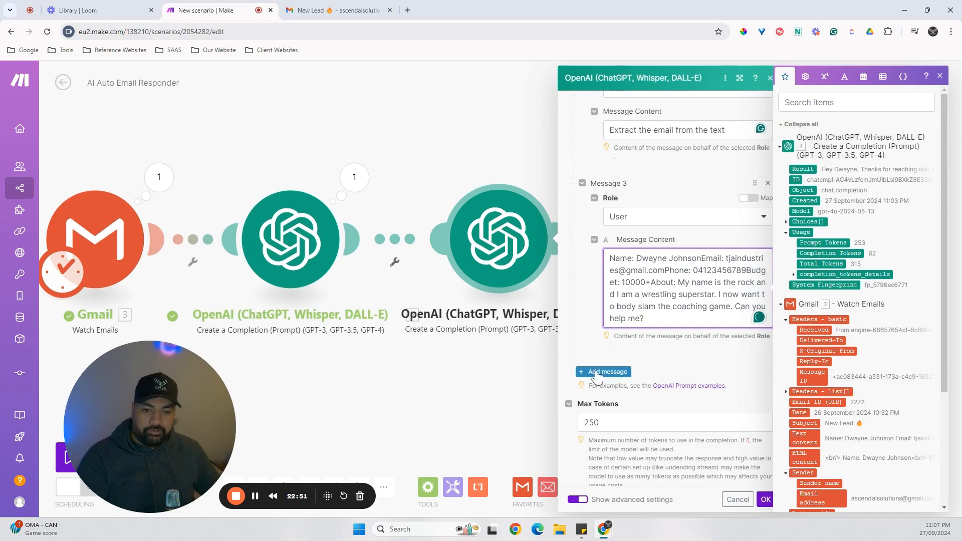
Add an Assistant message with the lead's email address and a User message with Gmail's Text content, and save the module's settings.
{"action": "left_click", "coordinate": [597, 374]}
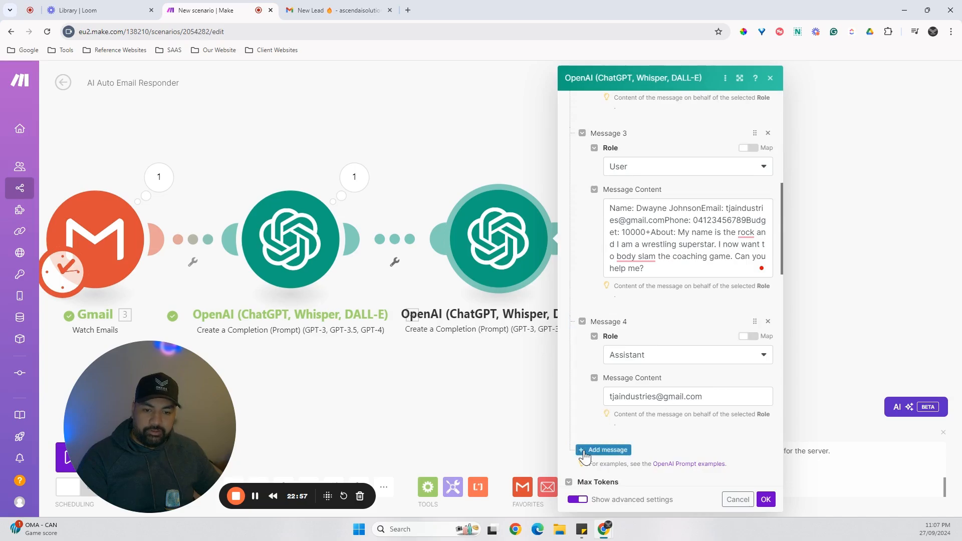
{"action": "left_click", "coordinate": [606, 450]}
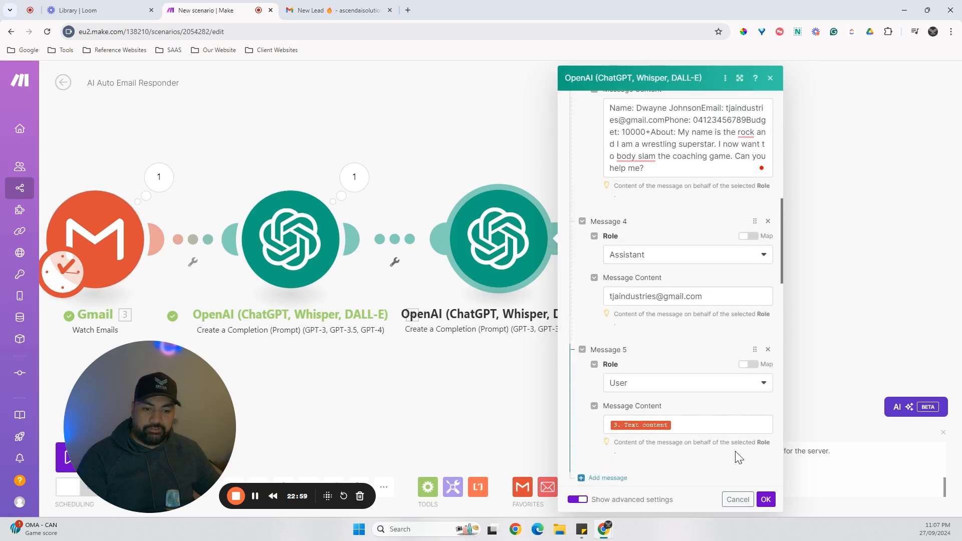
{"action": "left_click", "coordinate": [766, 500]}
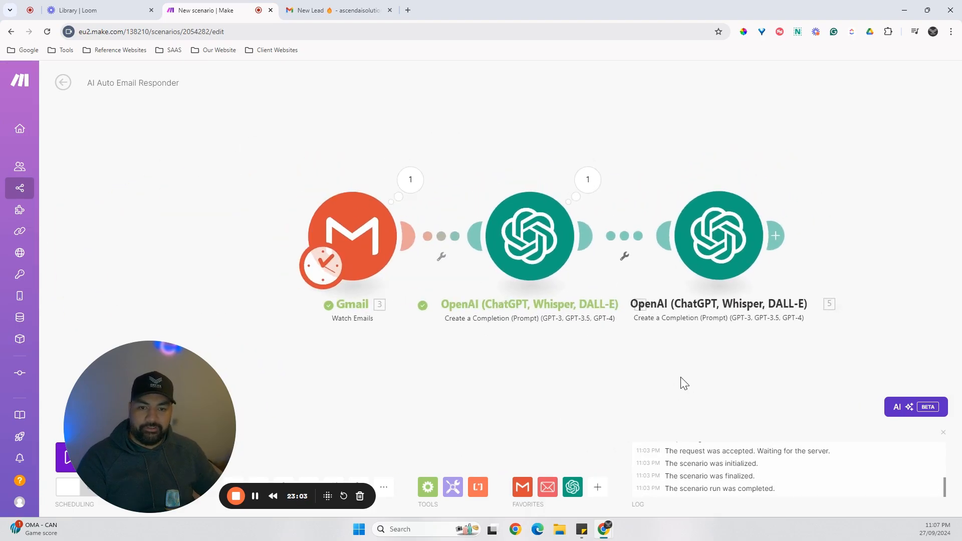
Set the Gmail trigger to start from the topmost New Lead email of 26/09/2024 10:32 PM and run the scenario once.
{"action": "left_click_drag", "start_coordinate": [184, 426], "coordinate": [884, 450]}
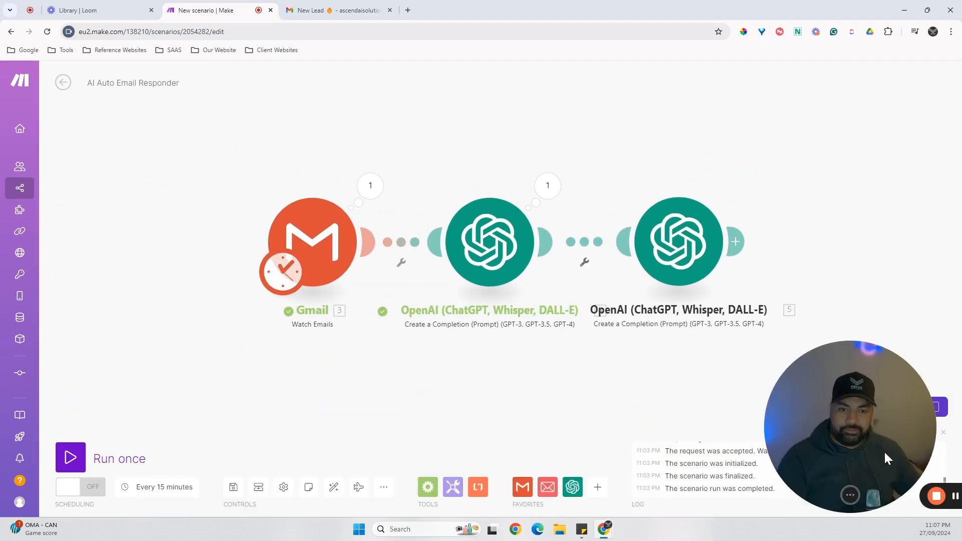
{"action": "right_click", "coordinate": [324, 243]}
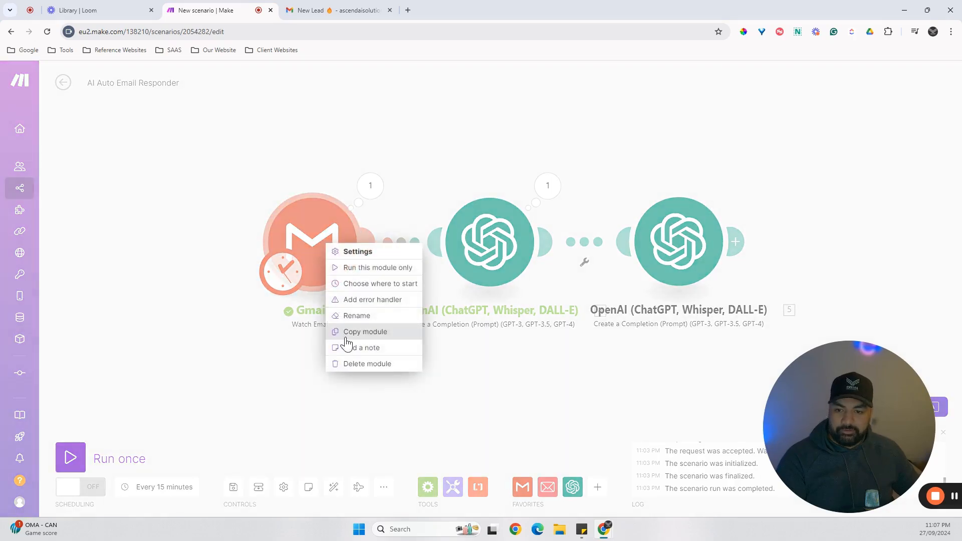
{"action": "left_click", "coordinate": [375, 284]}
{"action": "left_click", "coordinate": [377, 279]}
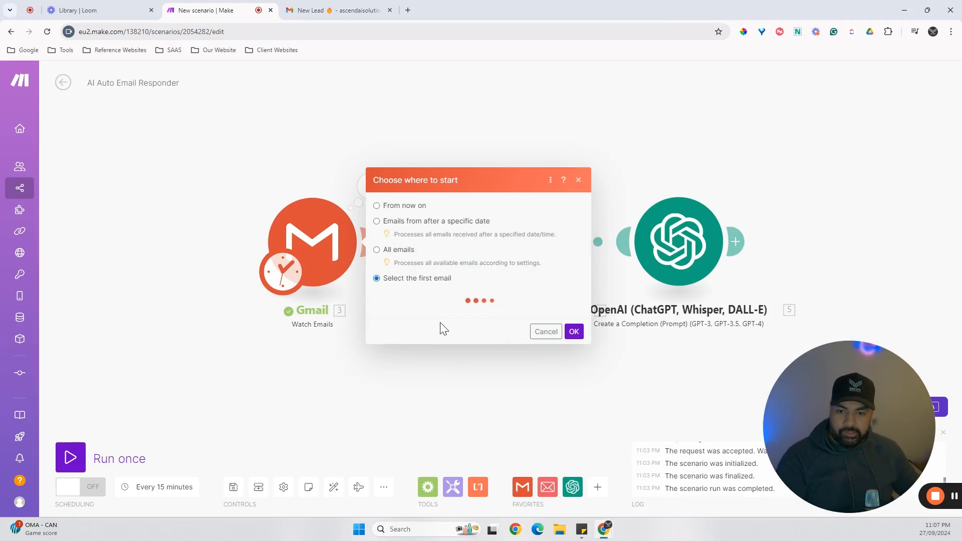
{"action": "left_click", "coordinate": [473, 215]}
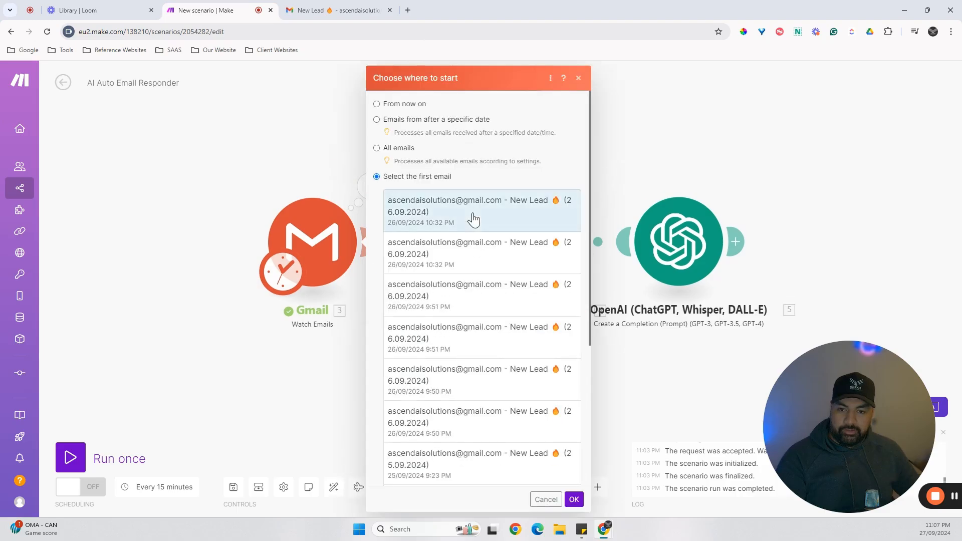
{"action": "left_click", "coordinate": [574, 499]}
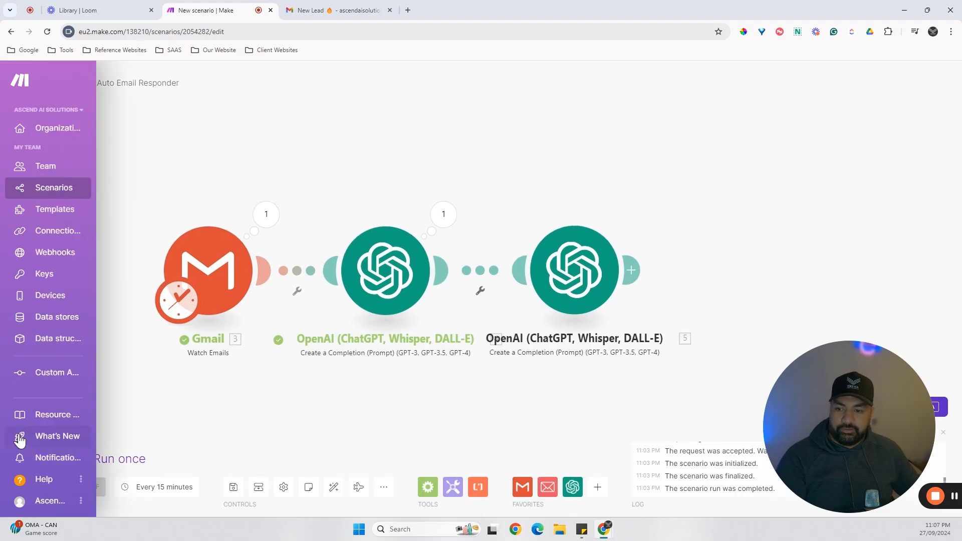
{"action": "left_click", "coordinate": [74, 459]}
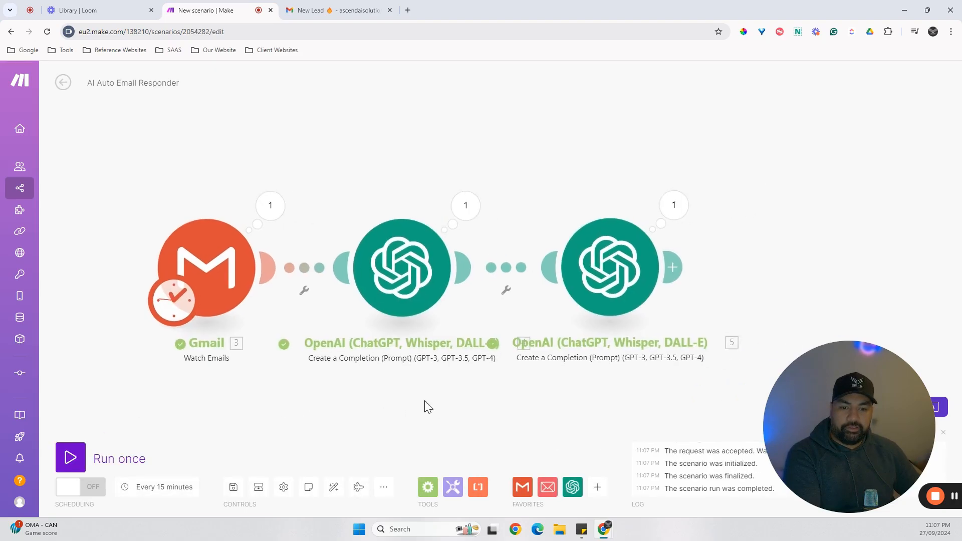
Inspect the generated reply and the extracted email address in the run outputs of the two OpenAI modules.
{"action": "left_click", "coordinate": [444, 211]}
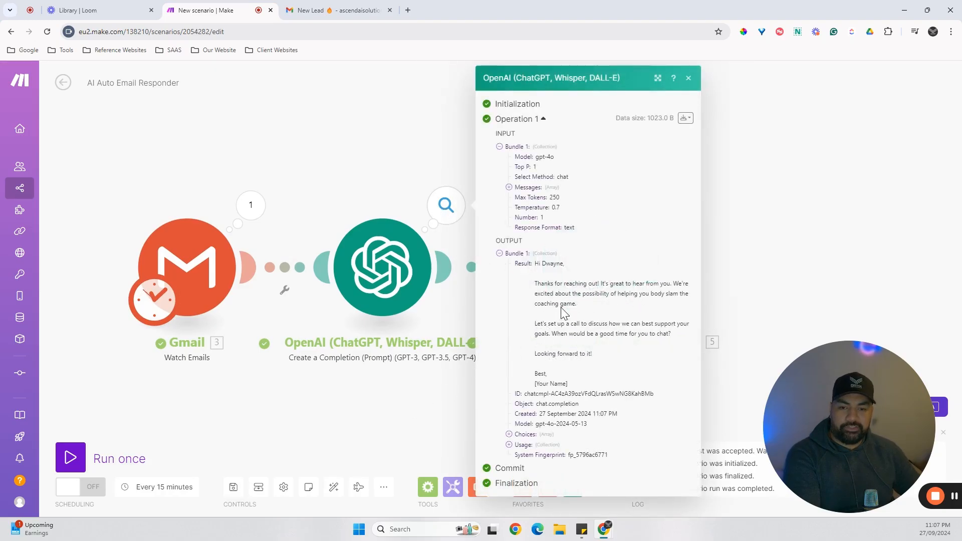
{"action": "left_click", "coordinate": [359, 432]}
{"action": "left_click", "coordinate": [654, 206]}
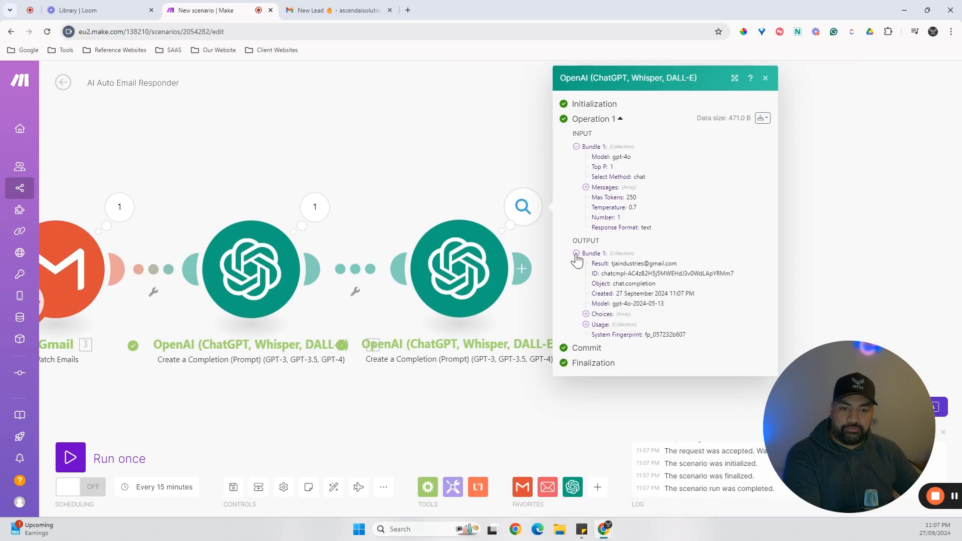
{"action": "triple_click", "coordinate": [618, 264]}
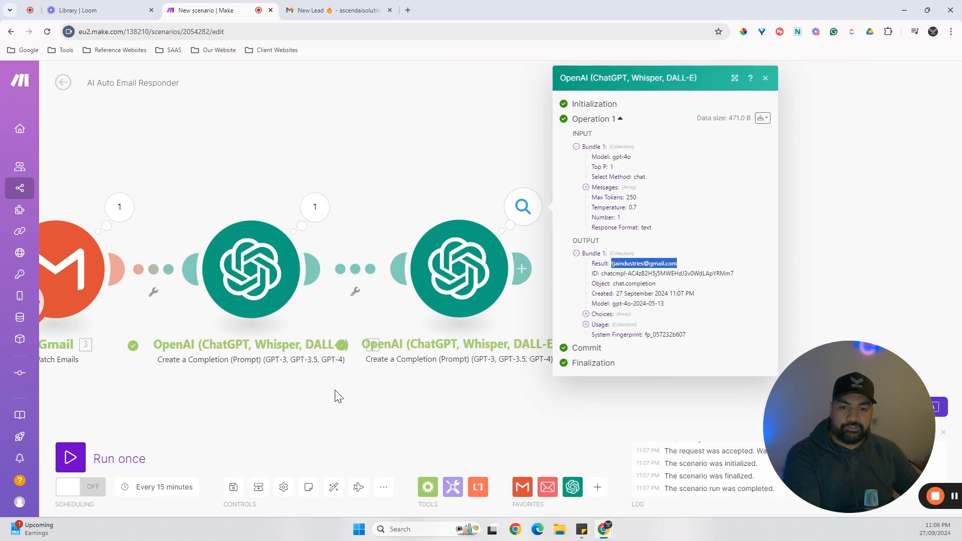
{"action": "left_click", "coordinate": [319, 405]}
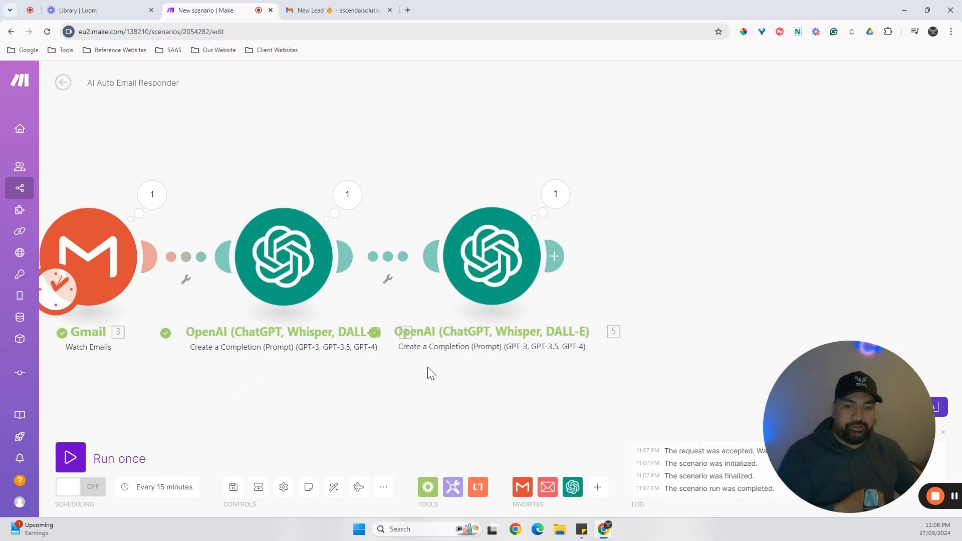
{"action": "left_click_drag", "start_coordinate": [320, 393], "coordinate": [337, 393]}
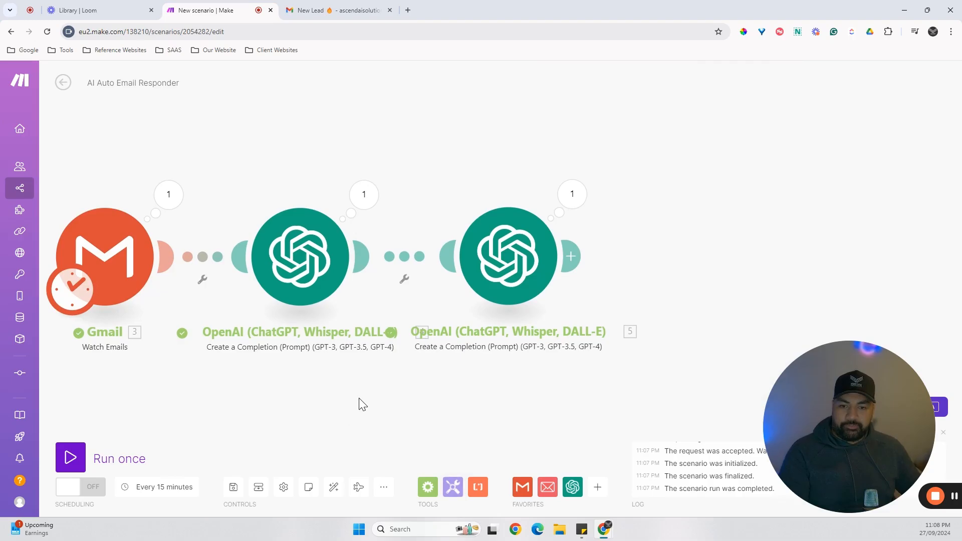
{"action": "left_click_drag", "start_coordinate": [359, 399], "coordinate": [383, 386]}
{"action": "scroll", "coordinate": [396, 395], "scroll_direction": "down", "scroll_amount": 1}
{"action": "scroll", "coordinate": [396, 401], "scroll_direction": "down", "scroll_amount": 1}
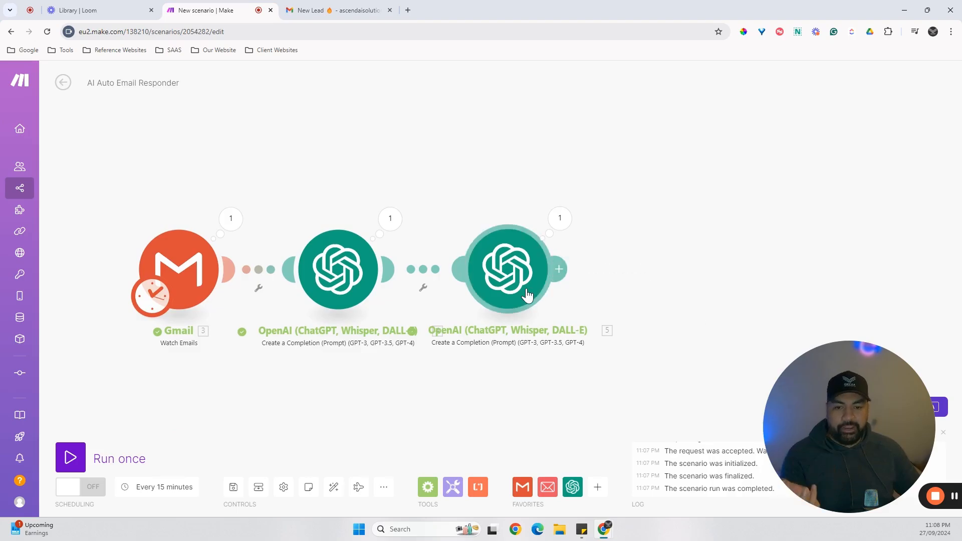
{"action": "left_click_drag", "start_coordinate": [503, 377], "coordinate": [471, 369]}
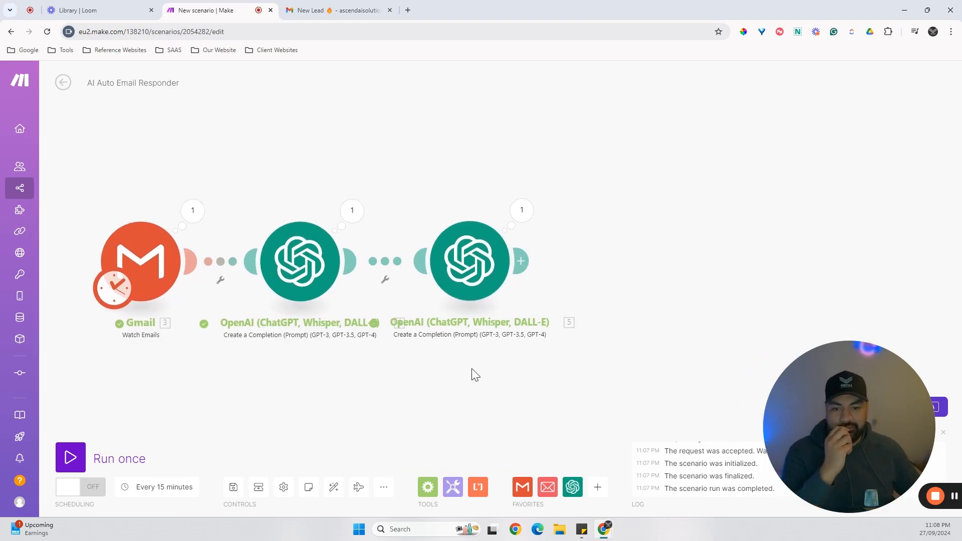
Add a Tools "Get multiple variables" module and attach it to the second OpenAI module.
{"action": "left_click", "coordinate": [451, 490]}
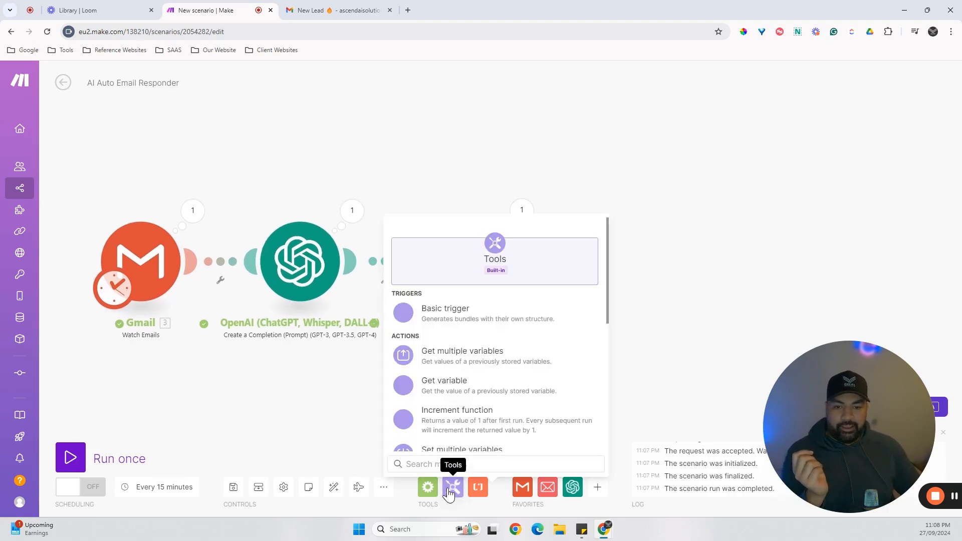
{"action": "left_click", "coordinate": [393, 357]}
{"action": "left_click_drag", "start_coordinate": [396, 377], "coordinate": [476, 375]}
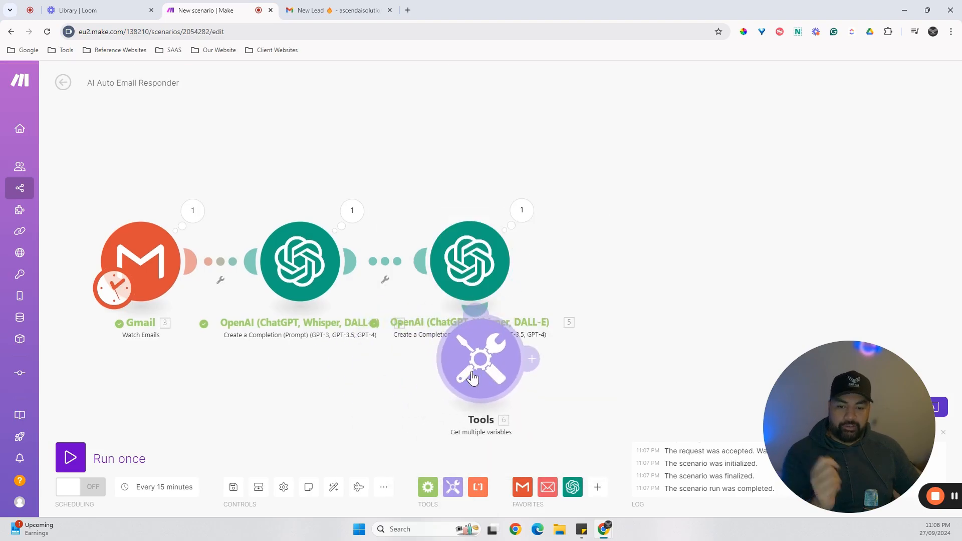
Delete the Tools "Get multiple variables" module and add a Tools Sleep module in line after the second OpenAI module.
{"action": "right_click", "coordinate": [468, 378]}
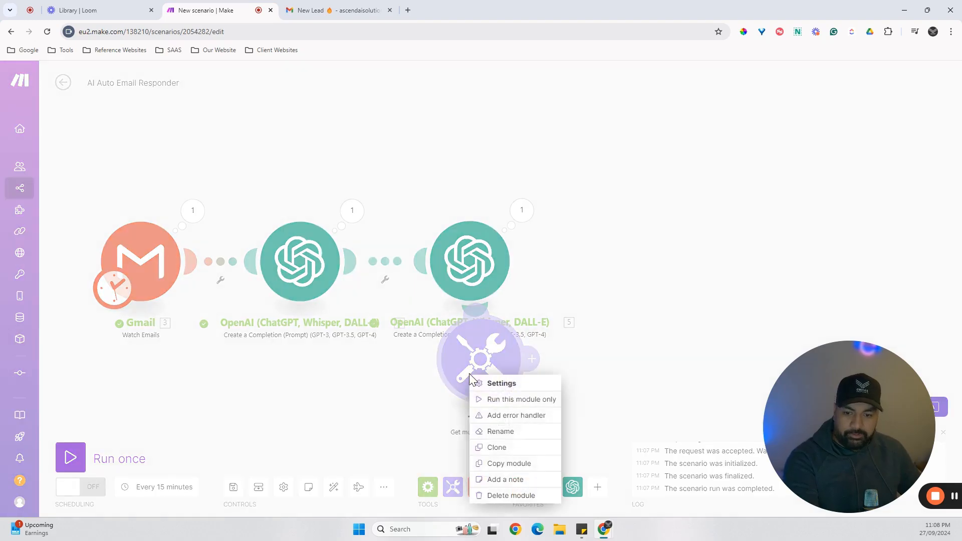
{"action": "left_click", "coordinate": [490, 496]}
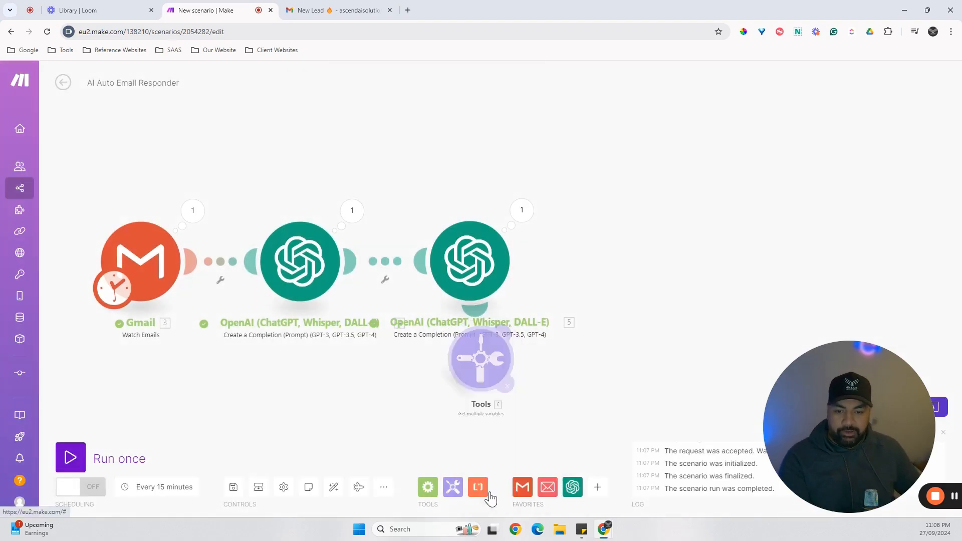
{"action": "left_click", "coordinate": [453, 492]}
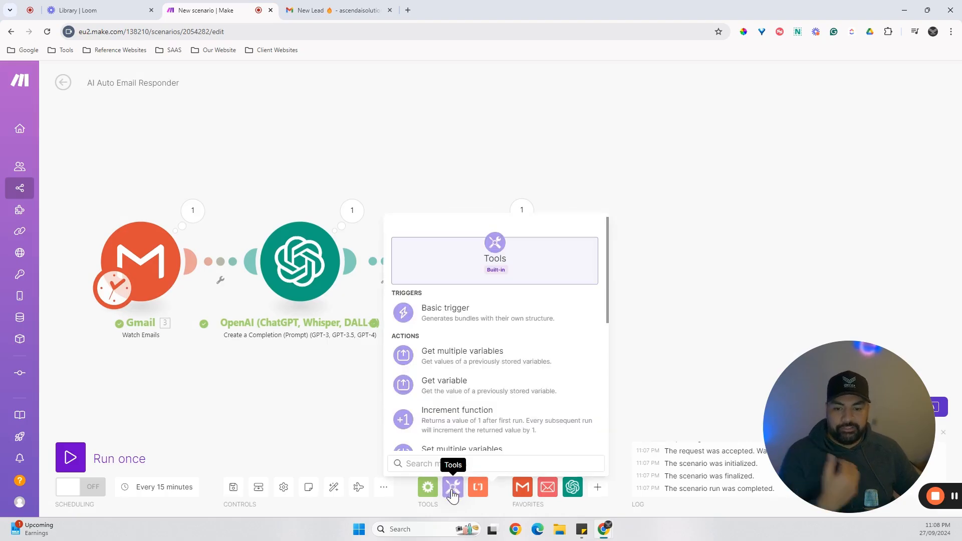
{"action": "scroll", "coordinate": [517, 354], "scroll_direction": "down", "scroll_amount": 2}
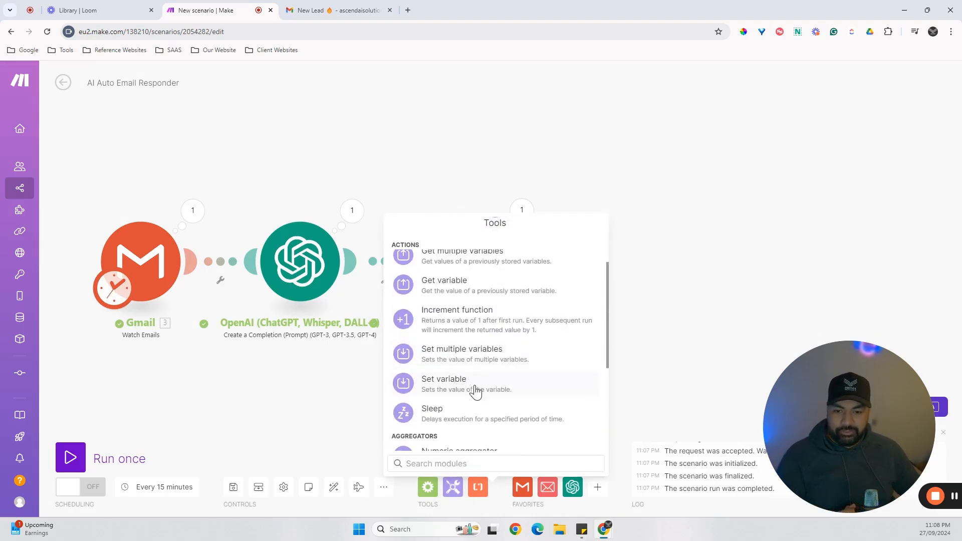
{"action": "left_click", "coordinate": [457, 412]}
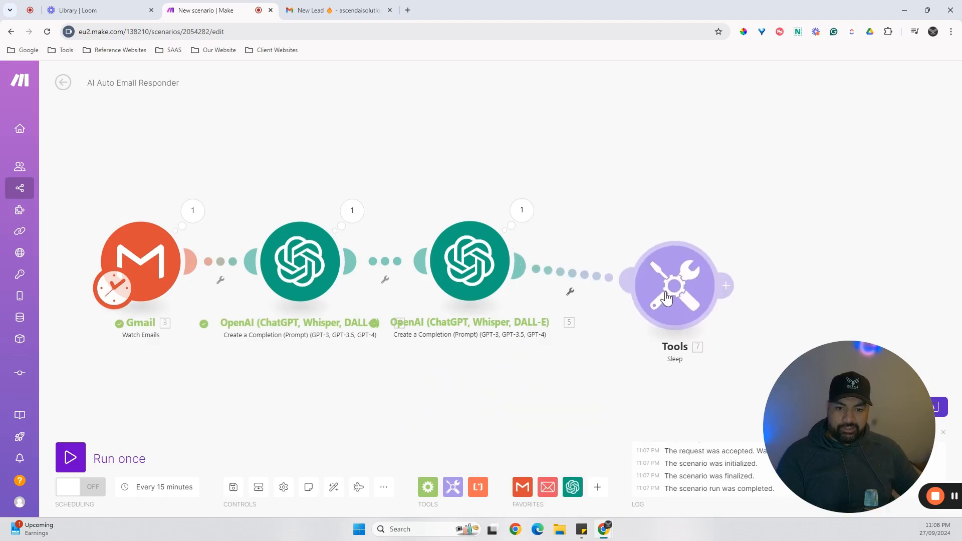
{"action": "left_click_drag", "start_coordinate": [667, 298], "coordinate": [616, 269]}
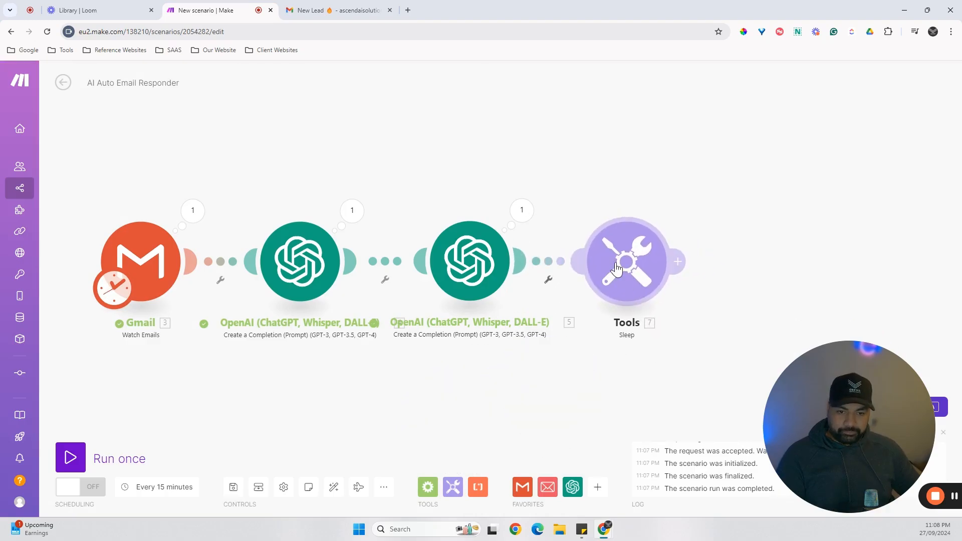
Set the Sleep module's delay to 90 seconds and save its settings.
{"action": "left_click", "coordinate": [617, 270]}
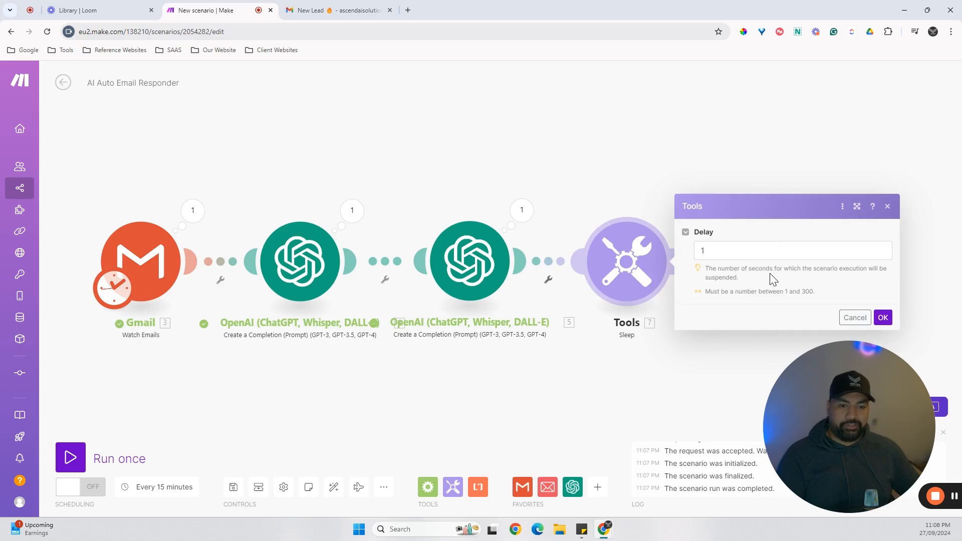
{"action": "double_click", "coordinate": [720, 249]}
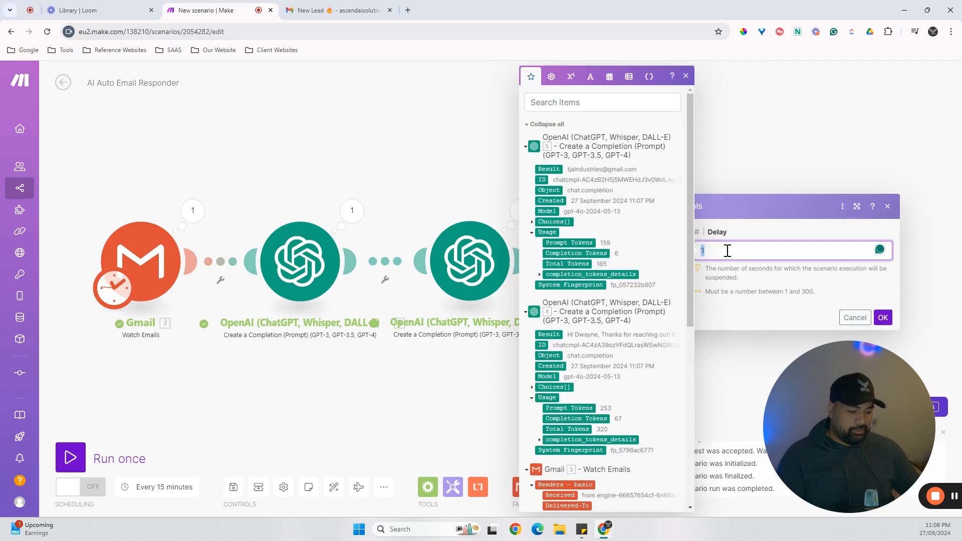
{"action": "type", "text": "90"}
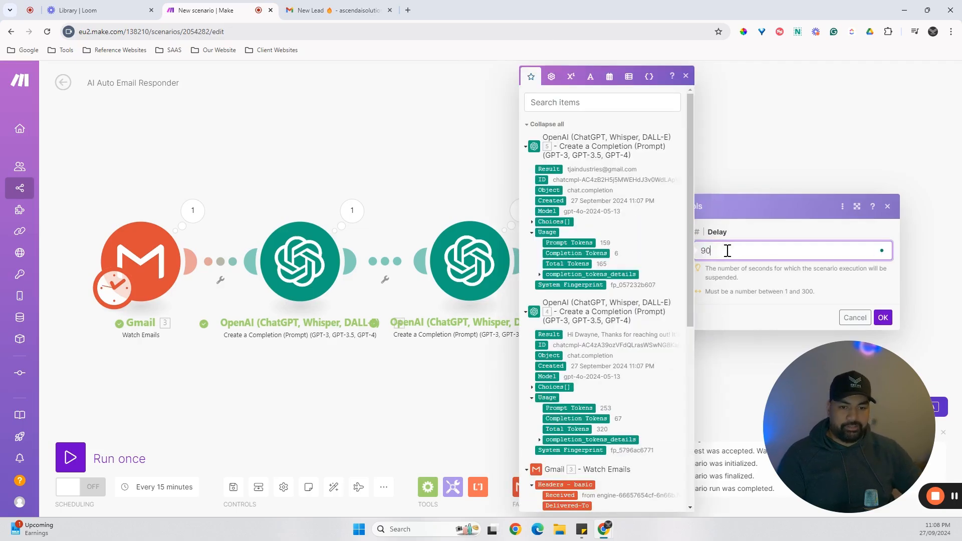
{"action": "left_click", "coordinate": [780, 290]}
{"action": "left_click", "coordinate": [883, 317]}
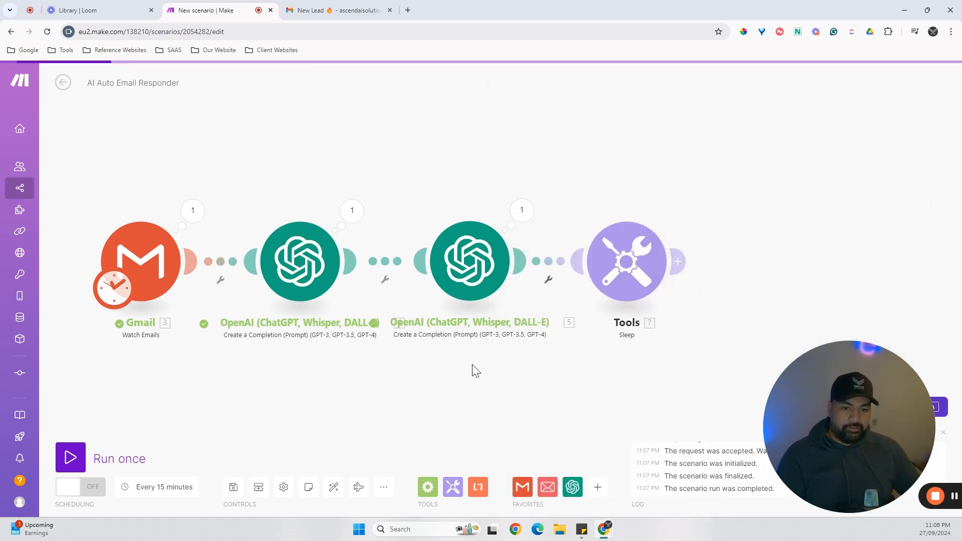
Add a Gmail action module after the Sleep module at the end of the scenario.
{"action": "left_click_drag", "start_coordinate": [437, 382], "coordinate": [395, 360]}
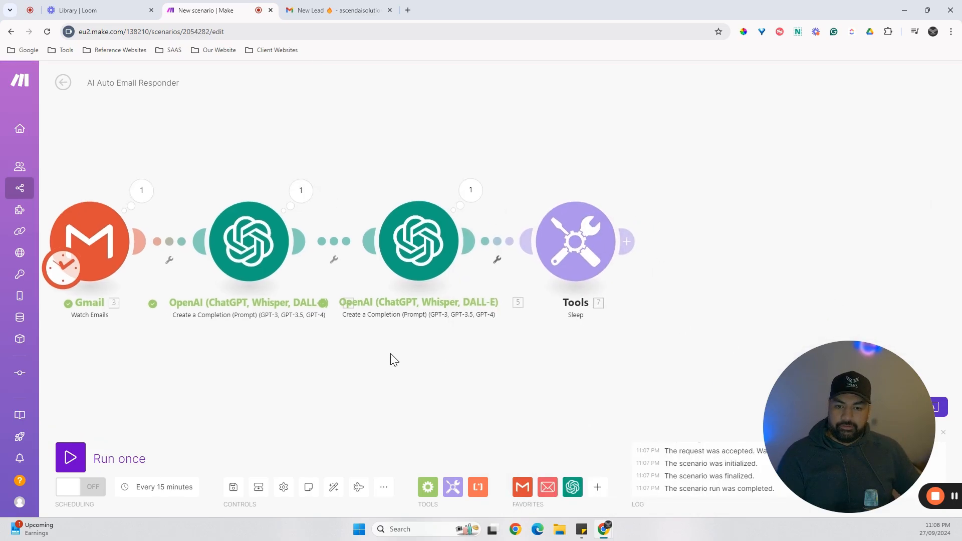
{"action": "left_click", "coordinate": [626, 242]}
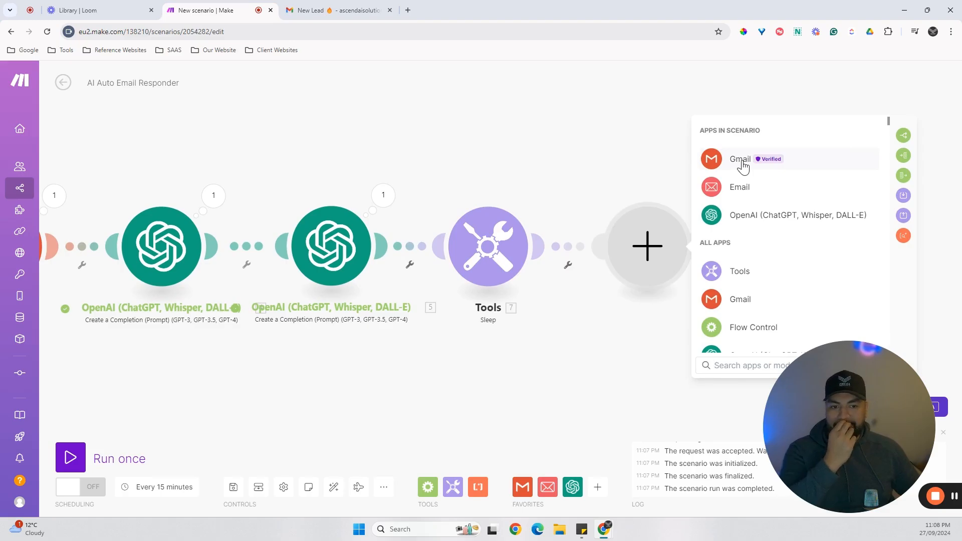
{"action": "left_click", "coordinate": [742, 159]}
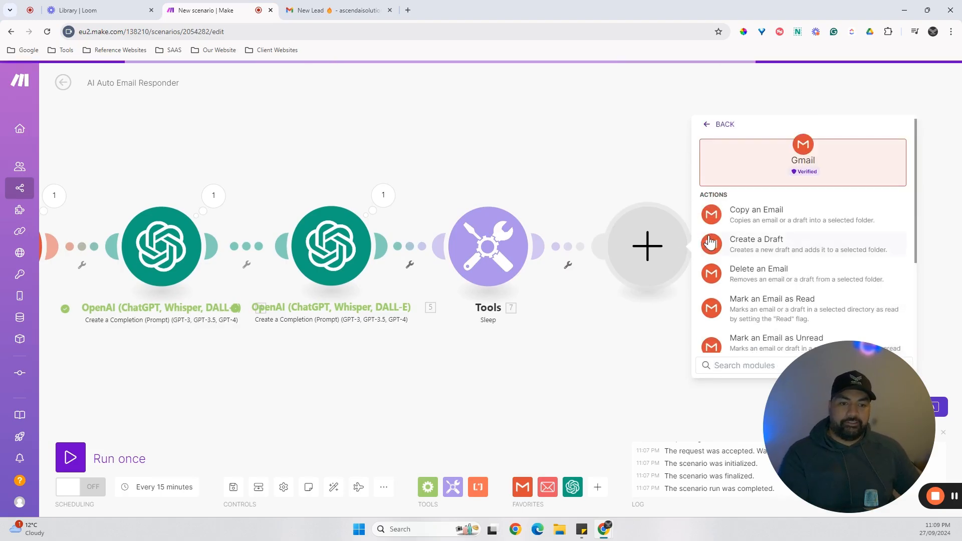
{"action": "scroll", "coordinate": [760, 252], "scroll_direction": "down", "scroll_amount": 3}
{"action": "scroll", "coordinate": [759, 252], "scroll_direction": "down", "scroll_amount": 2}
{"action": "left_click", "coordinate": [739, 292]}
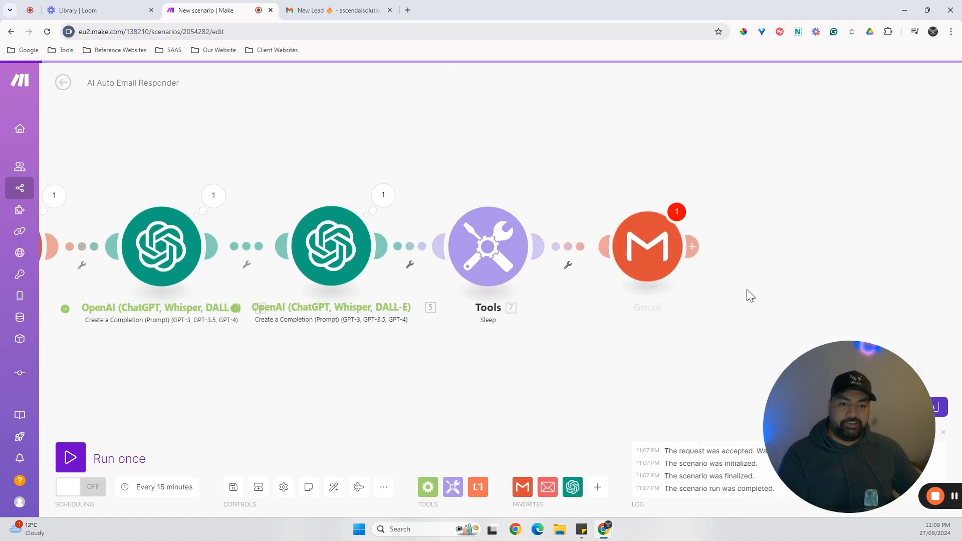
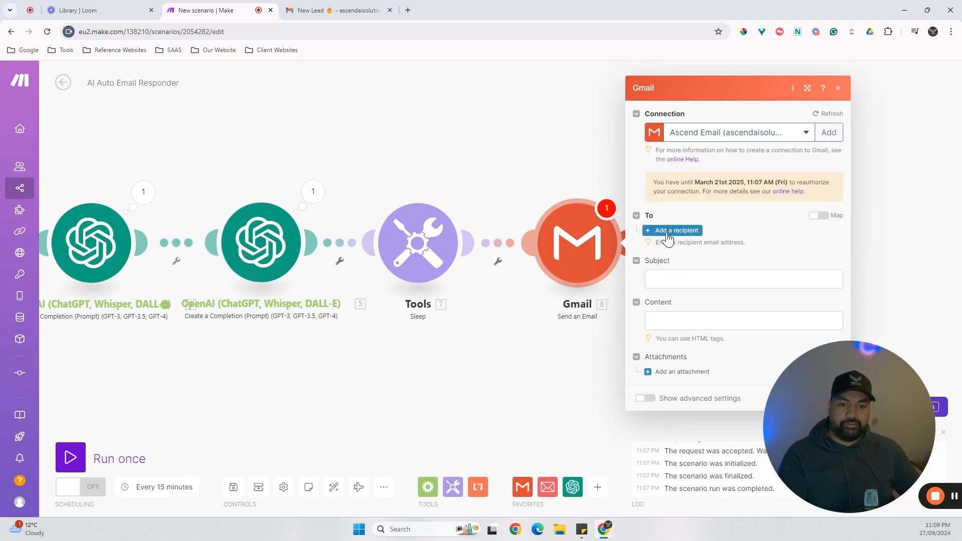
Add a recipient to the Gmail module, mapped to the message content of the second OpenAI module's choices.
{"action": "left_click", "coordinate": [667, 234]}
{"action": "left_click", "coordinate": [685, 237]}
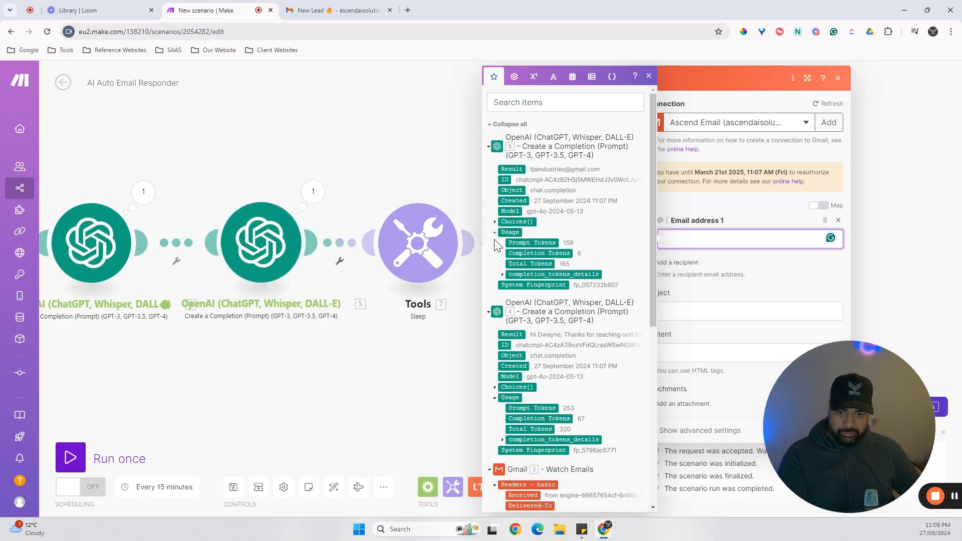
{"action": "left_click", "coordinate": [496, 221]}
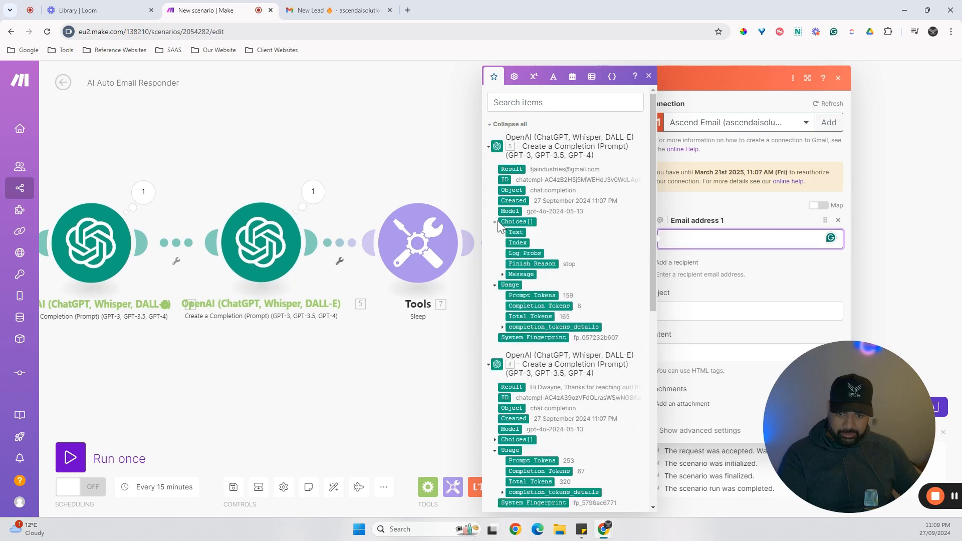
{"action": "left_click", "coordinate": [502, 276]}
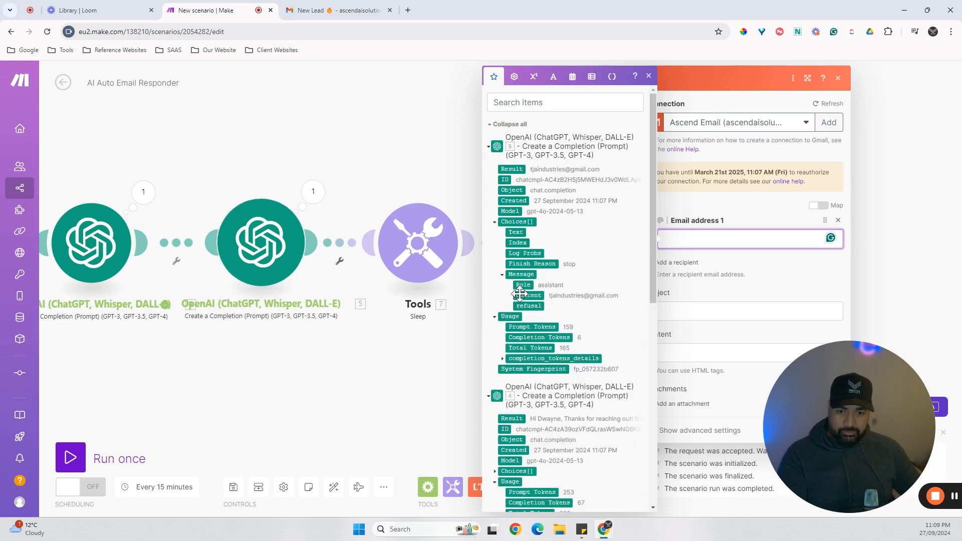
{"action": "left_click", "coordinate": [523, 296]}
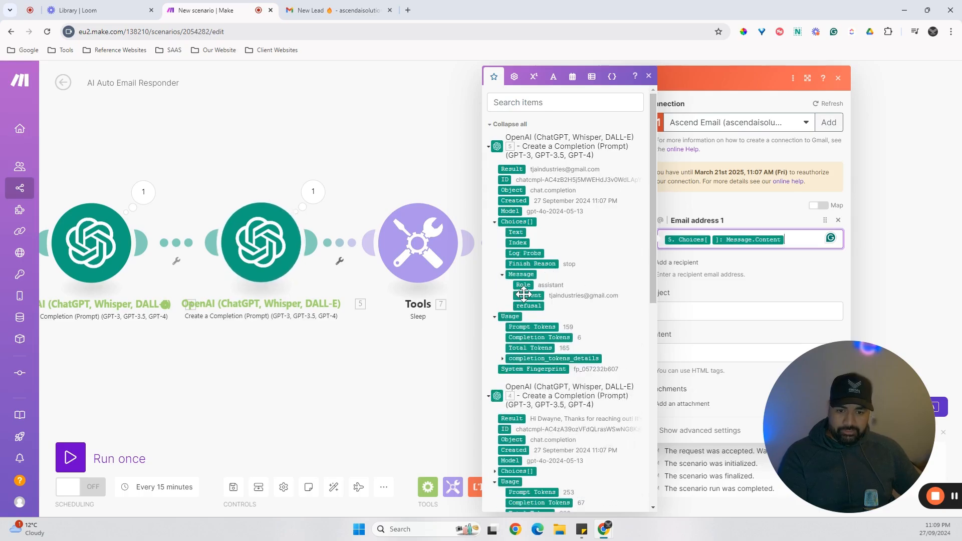
{"action": "left_click", "coordinate": [812, 278]}
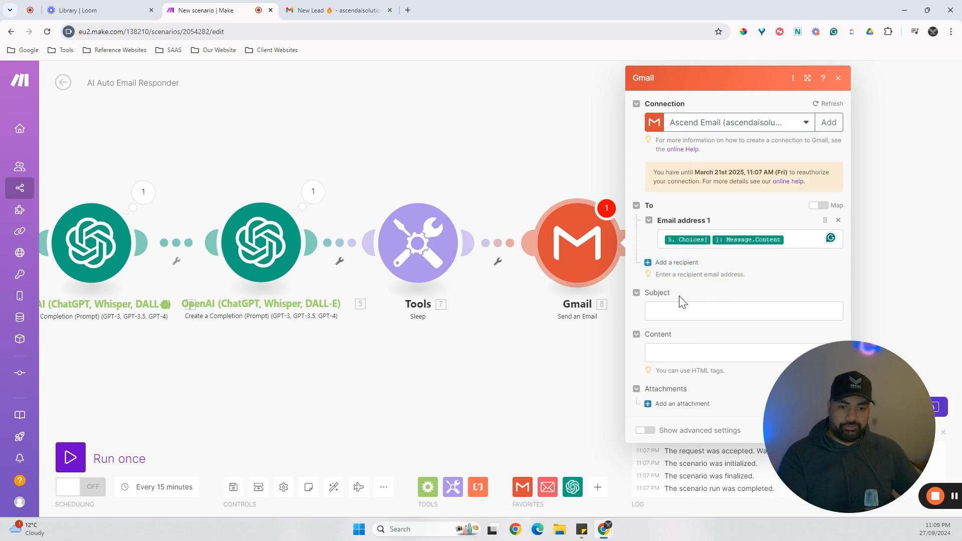
Set the email subject to "Thanks for your Enquiry!".
{"action": "left_click", "coordinate": [685, 311]}
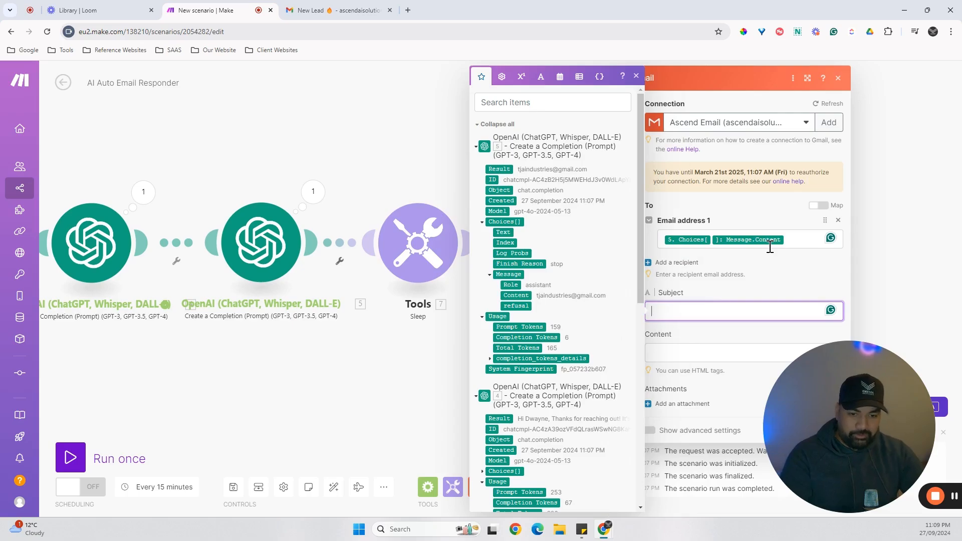
{"action": "type", "text": "Thanks for your Enquiry!"}
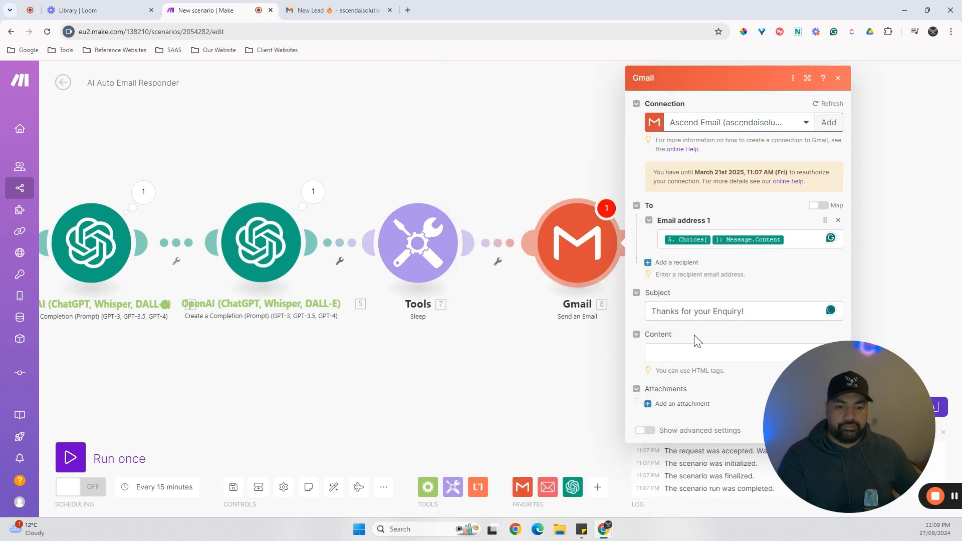
Map the email content to the message content of the first OpenAI module's choices and save the Gmail module.
{"action": "left_click", "coordinate": [671, 353]}
{"action": "scroll", "coordinate": [572, 203], "scroll_direction": "down", "scroll_amount": 5}
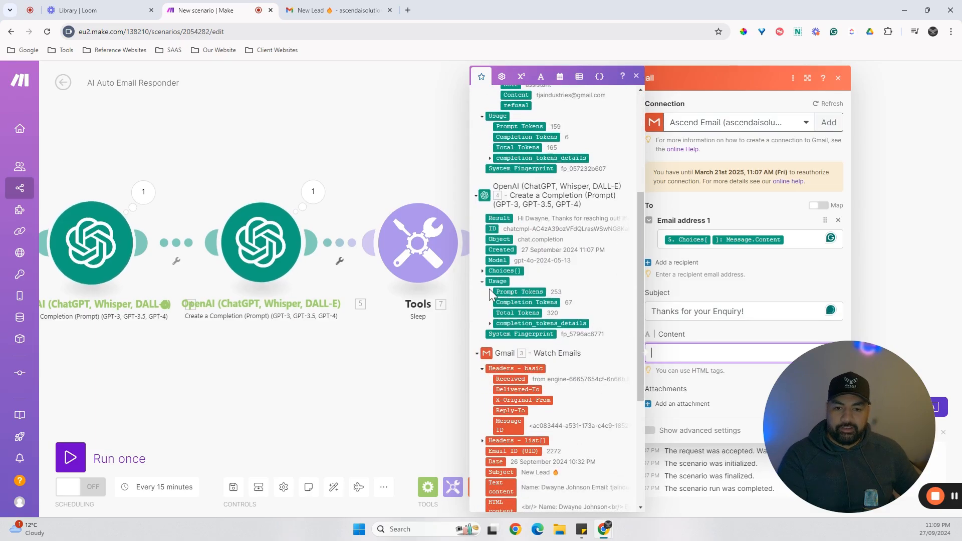
{"action": "left_click", "coordinate": [483, 271]}
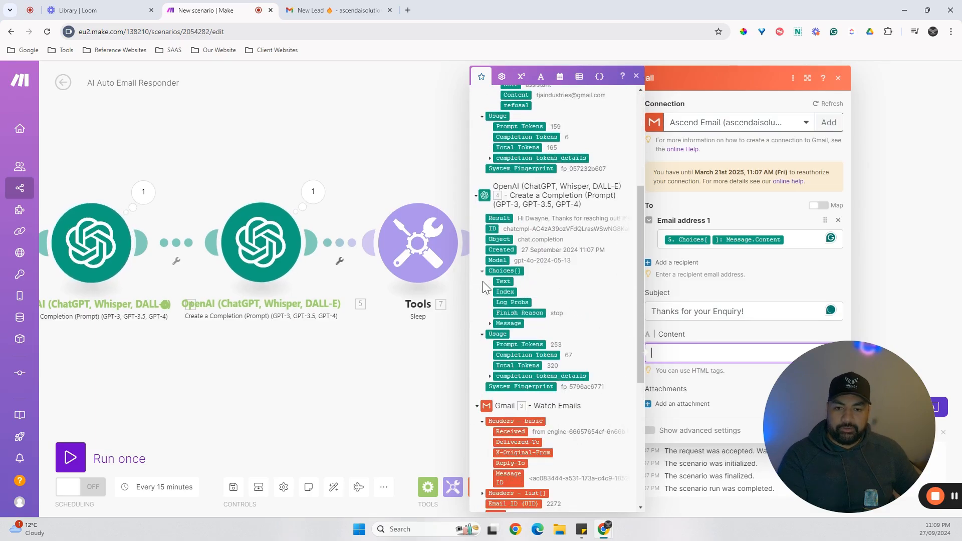
{"action": "left_click", "coordinate": [490, 324]}
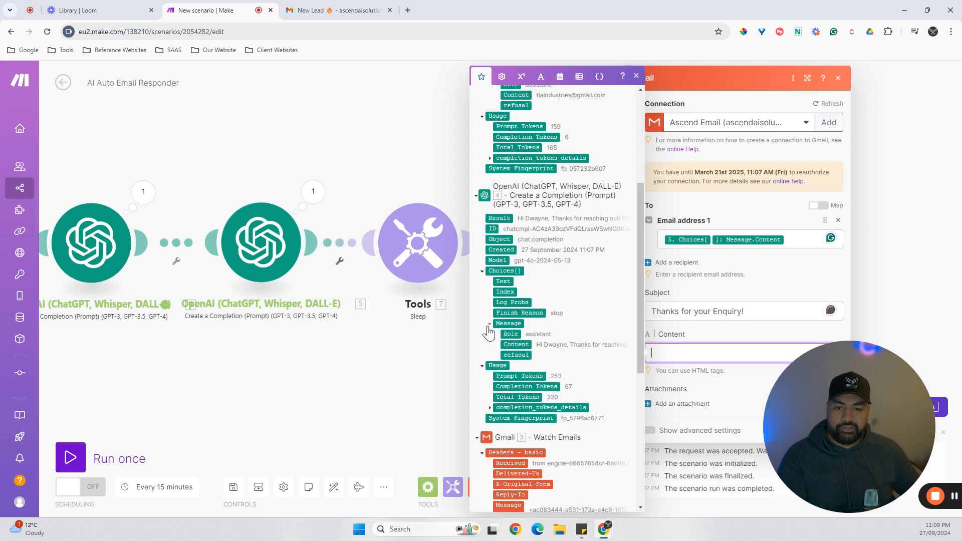
{"action": "left_click", "coordinate": [522, 344]}
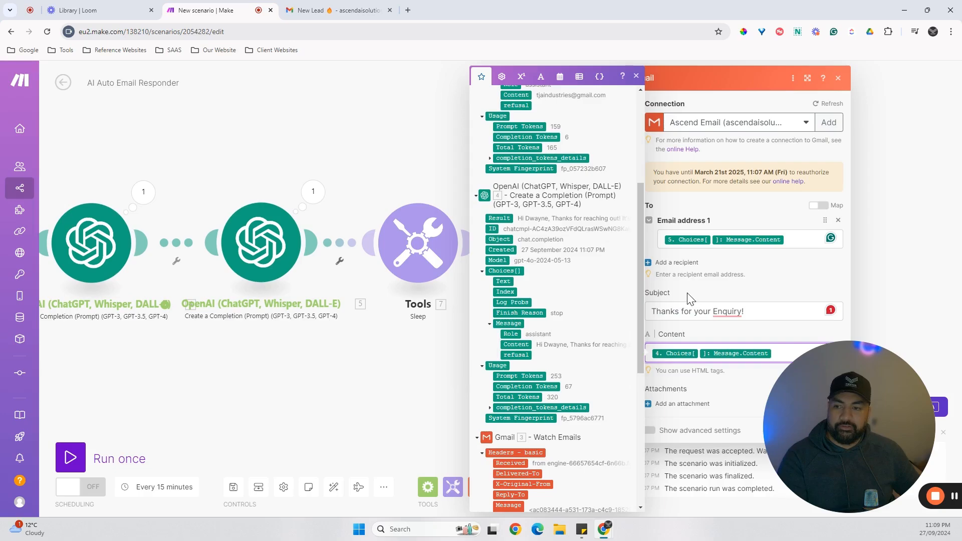
{"action": "left_click", "coordinate": [834, 297]}
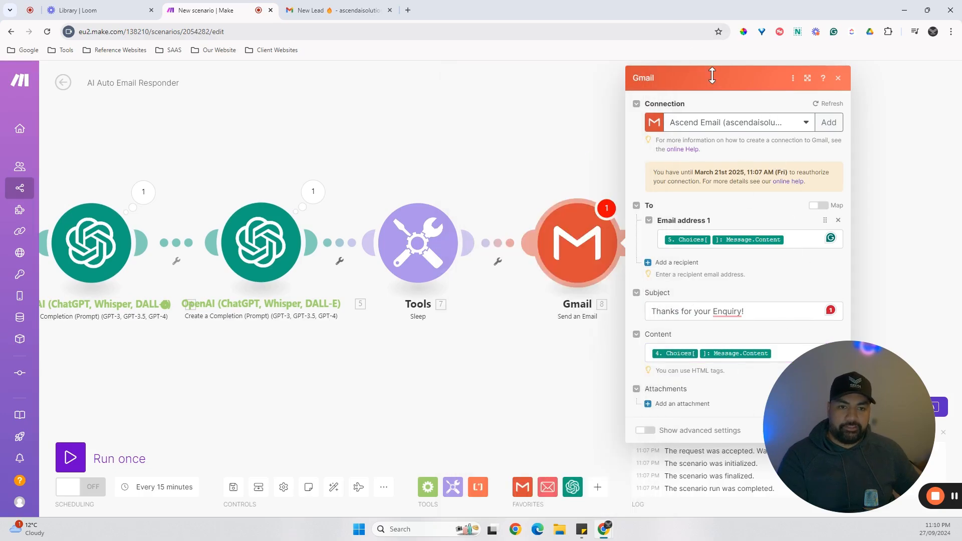
{"action": "left_click_drag", "start_coordinate": [896, 443], "coordinate": [184, 447]}
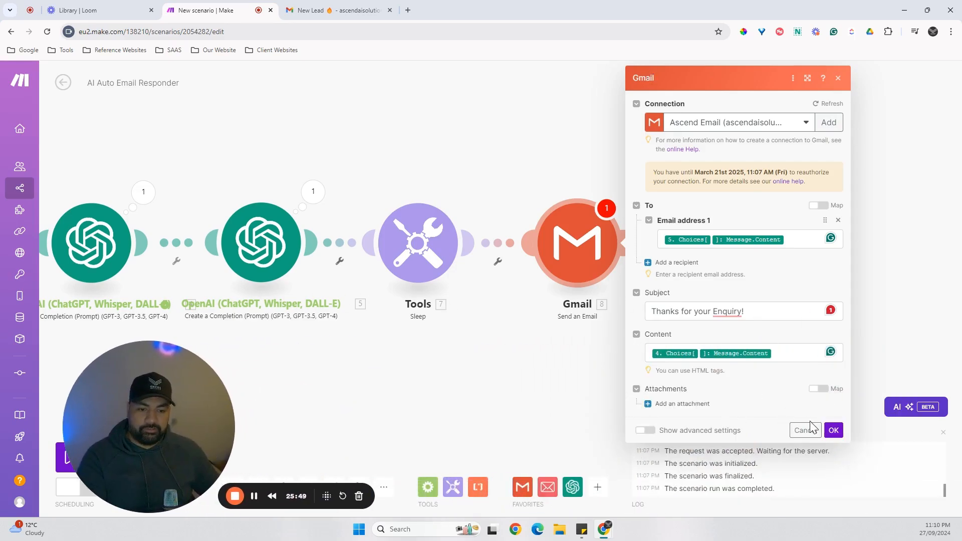
{"action": "left_click", "coordinate": [834, 431]}
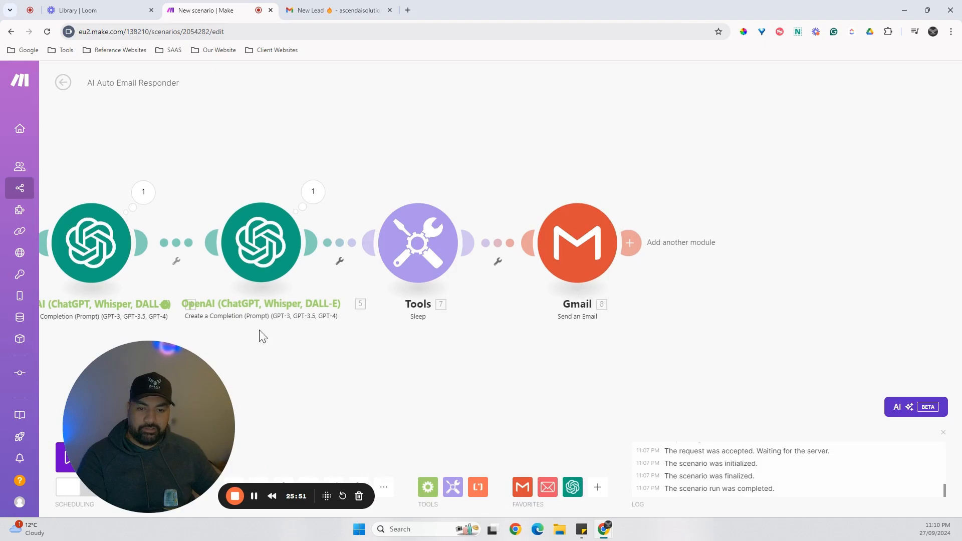
Review the recipient, subject and content settings of the Send an Email module and close them.
{"action": "left_click", "coordinate": [569, 243]}
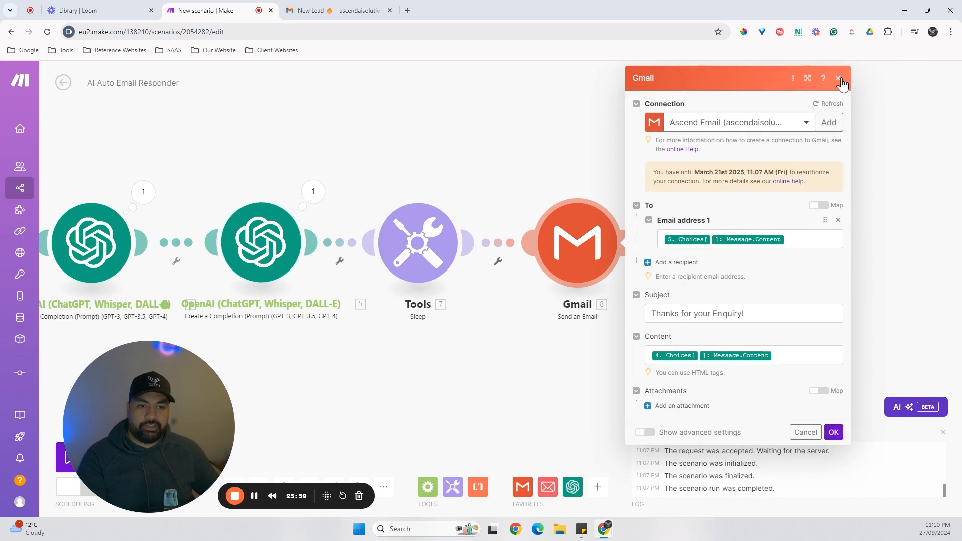
{"action": "left_click", "coordinate": [839, 79]}
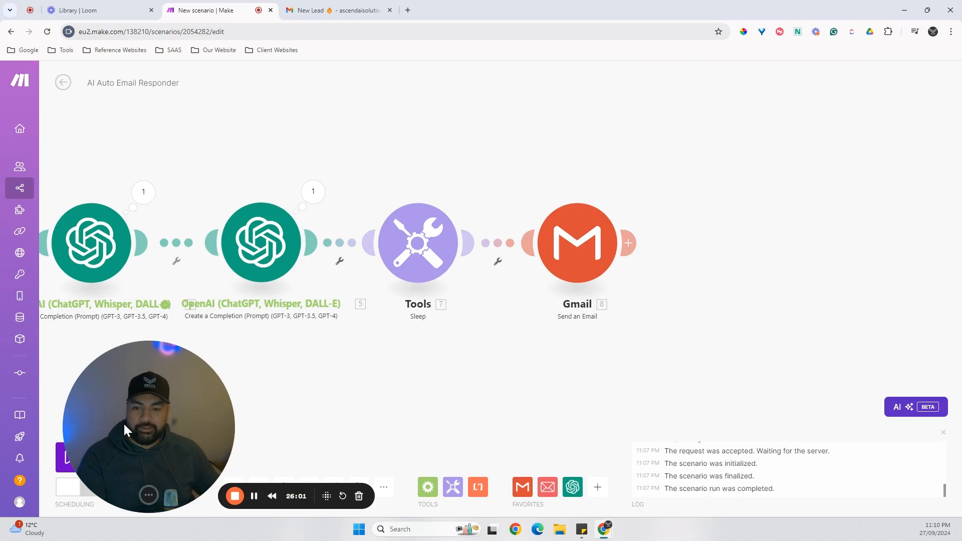
{"action": "left_click_drag", "start_coordinate": [125, 430], "coordinate": [838, 464]}
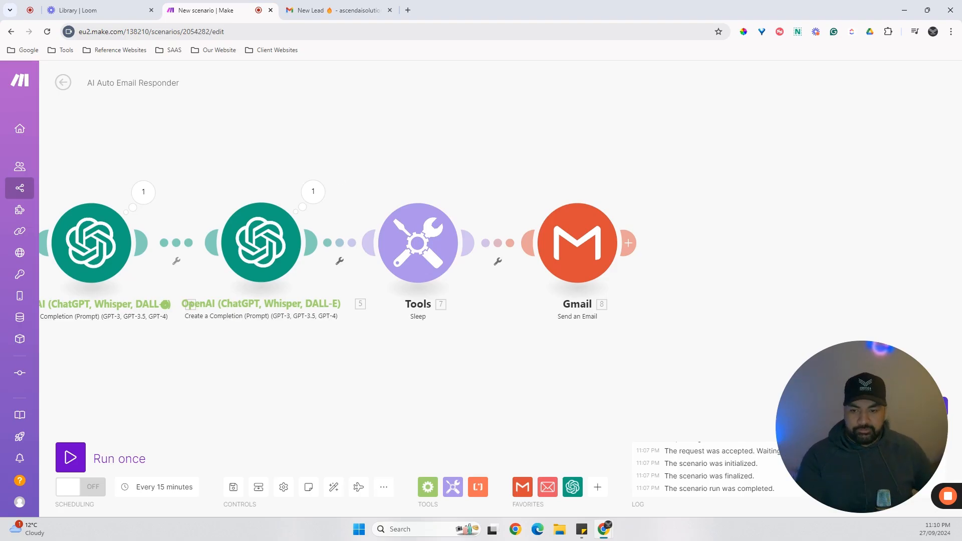
Set the Gmail Watch Emails trigger to start from the first listed New Lead email, dated 26/09/2024 10:32 PM.
{"action": "left_click_drag", "start_coordinate": [331, 376], "coordinate": [599, 371]}
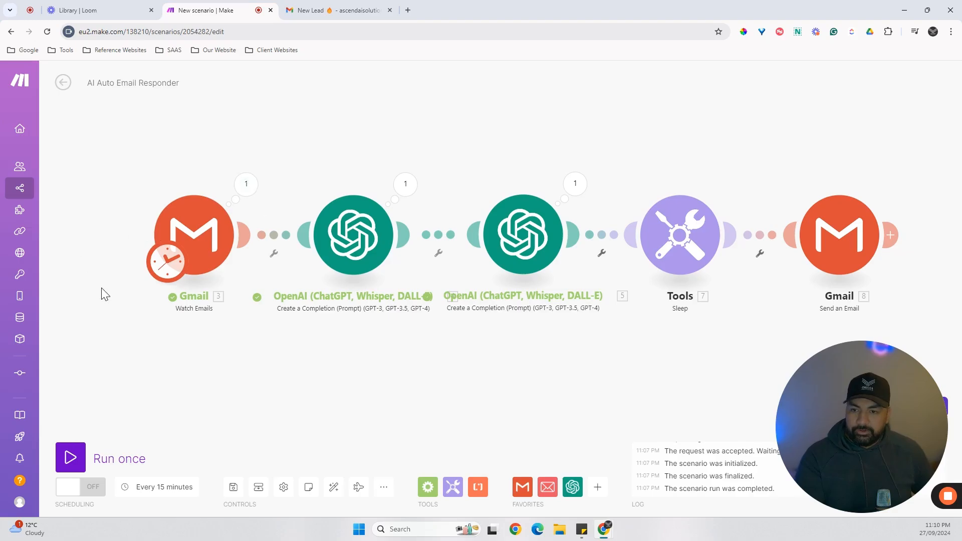
{"action": "left_click_drag", "start_coordinate": [104, 294], "coordinate": [134, 303]}
{"action": "right_click", "coordinate": [243, 261]}
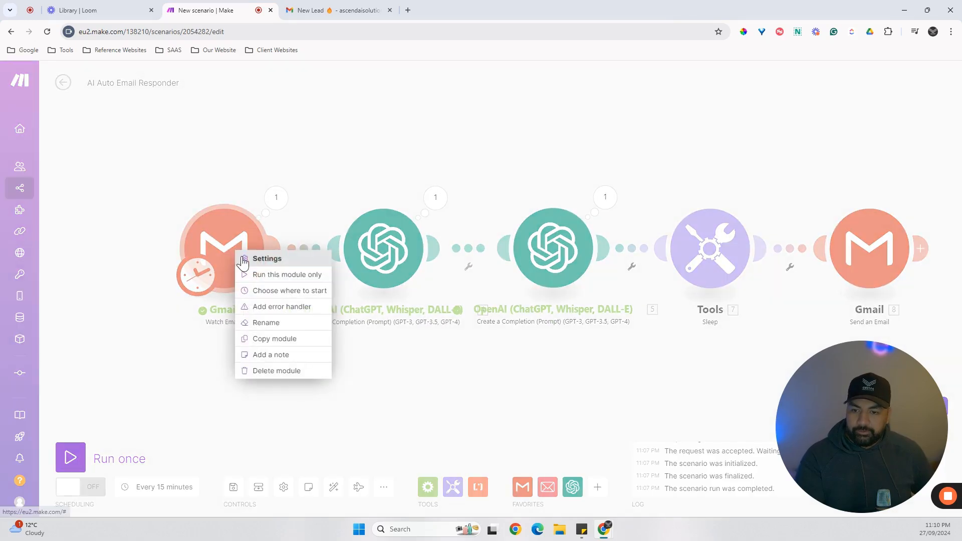
{"action": "left_click", "coordinate": [283, 290]}
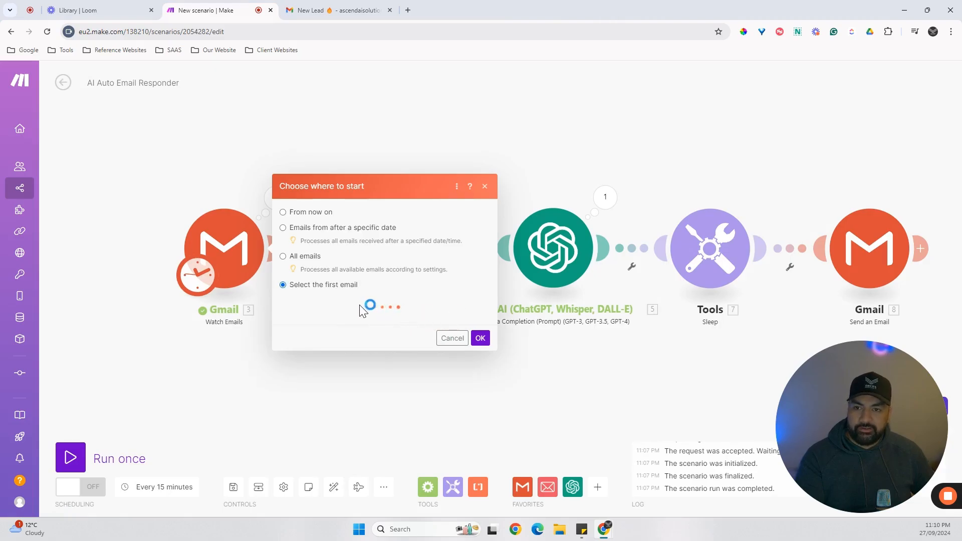
{"action": "left_click", "coordinate": [340, 11]}
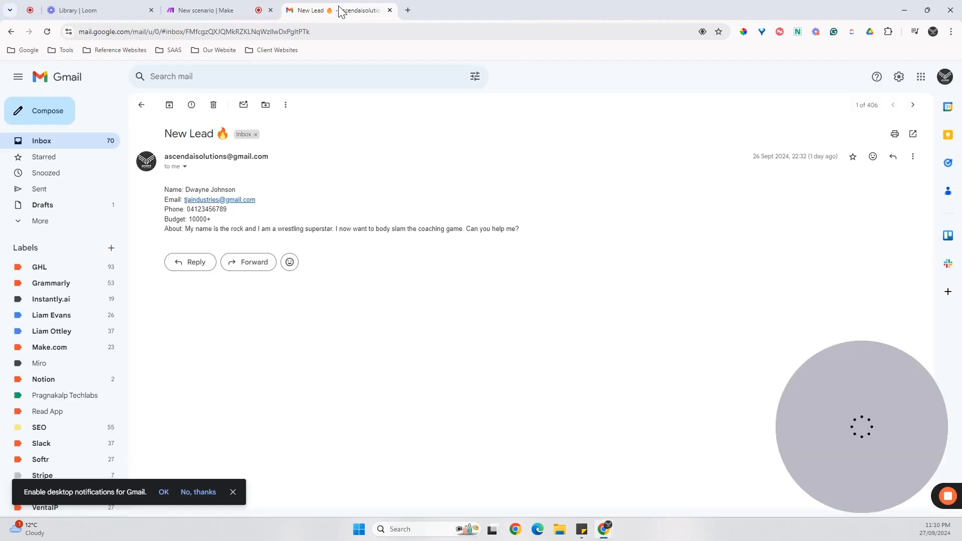
{"action": "left_click", "coordinate": [208, 13]}
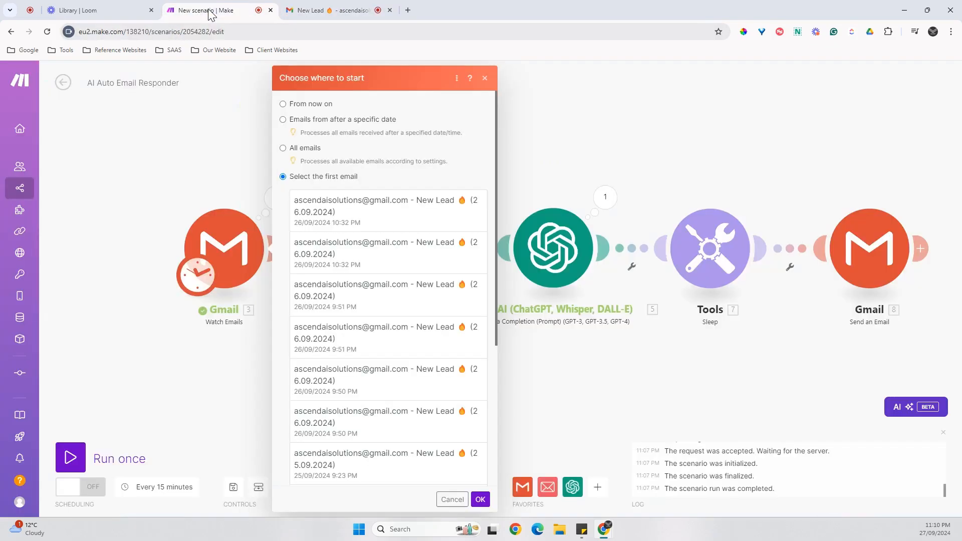
{"action": "left_click", "coordinate": [341, 220]}
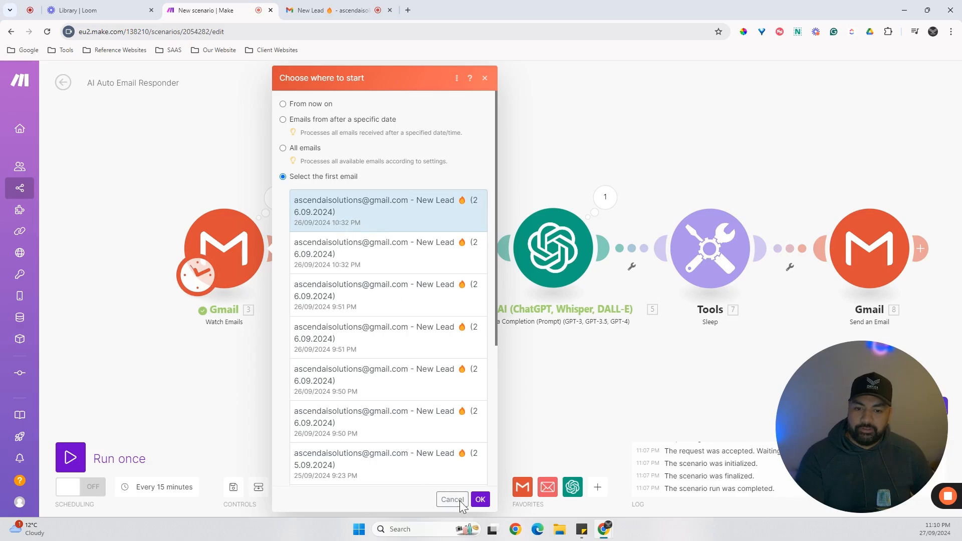
{"action": "left_click", "coordinate": [481, 500]}
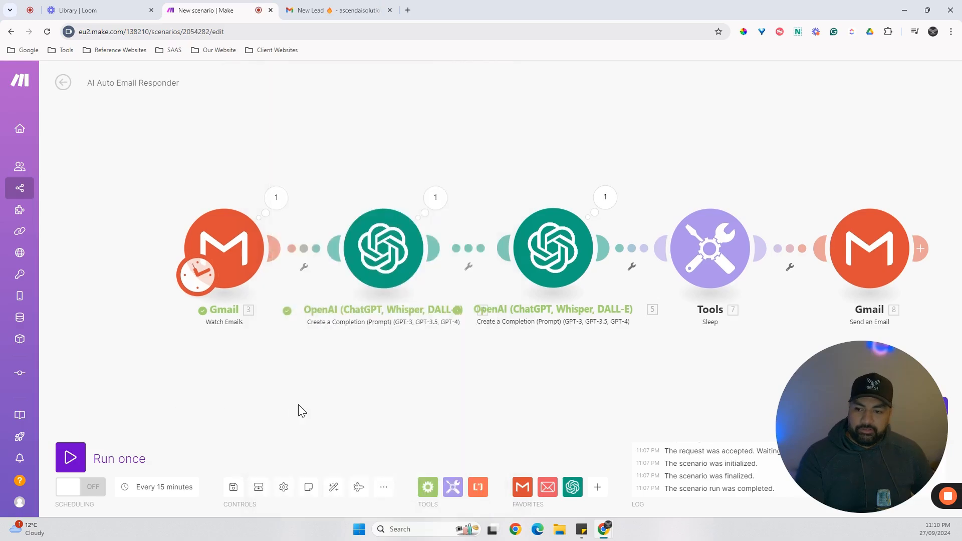
Run the scenario once and force it to stop while the Sleep module is waiting.
{"action": "left_click_drag", "start_coordinate": [299, 405], "coordinate": [218, 395]}
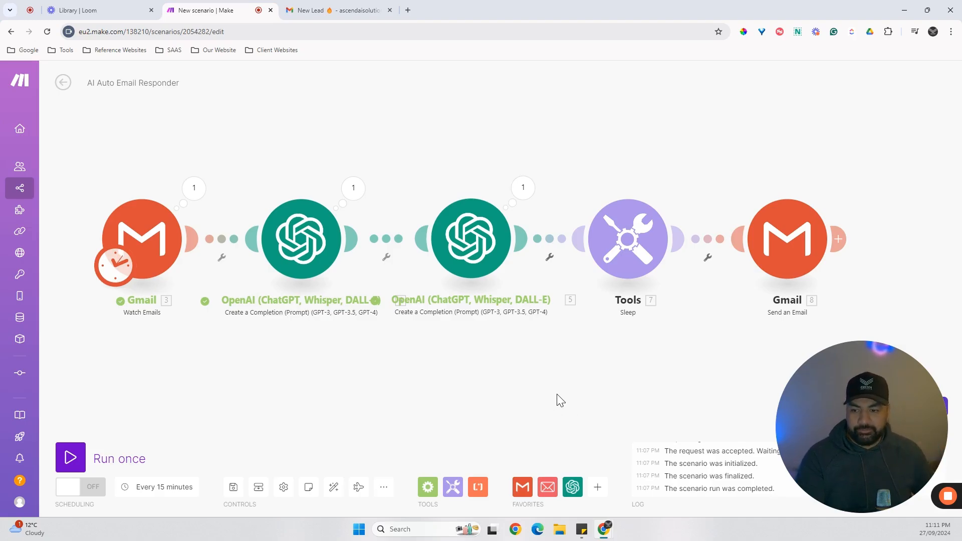
{"action": "left_click", "coordinate": [90, 460]}
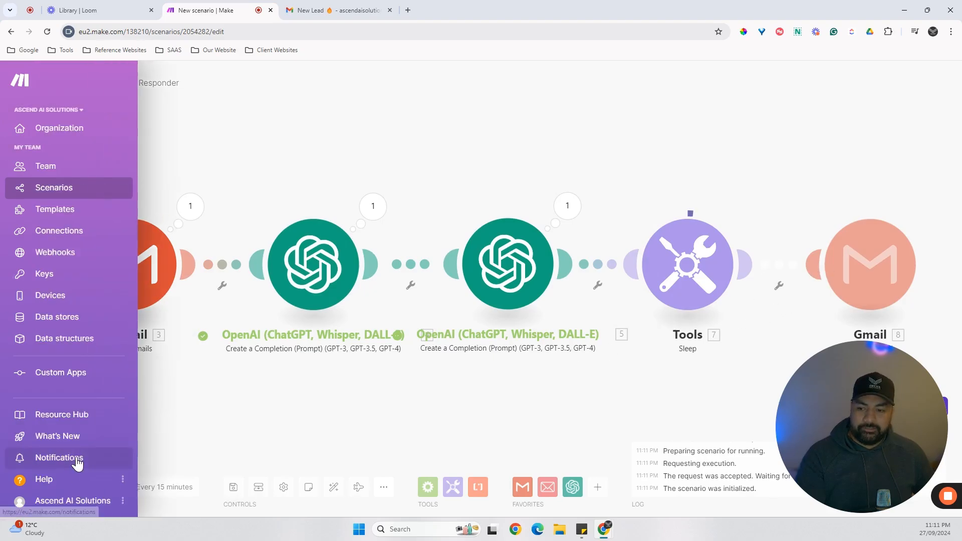
{"action": "left_click", "coordinate": [71, 458]}
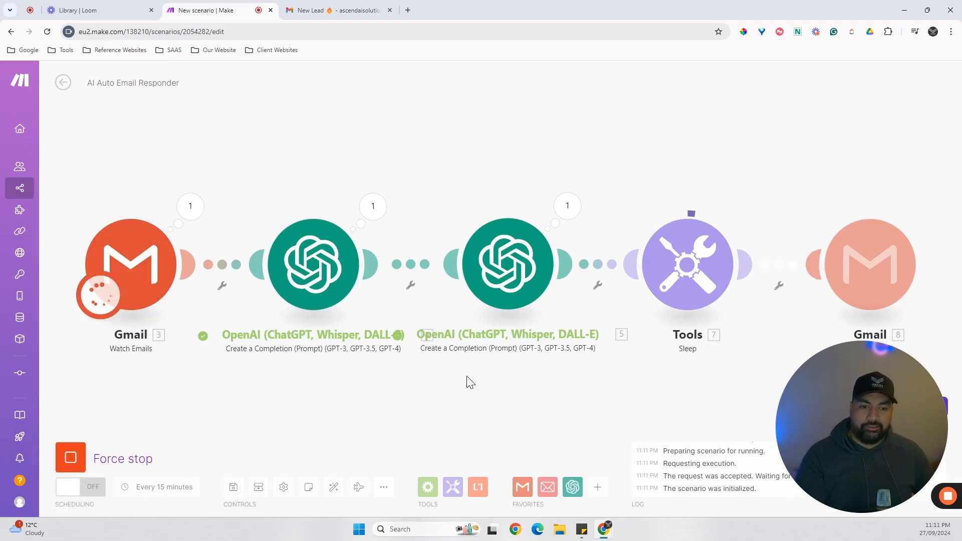
{"action": "left_click", "coordinate": [80, 466]}
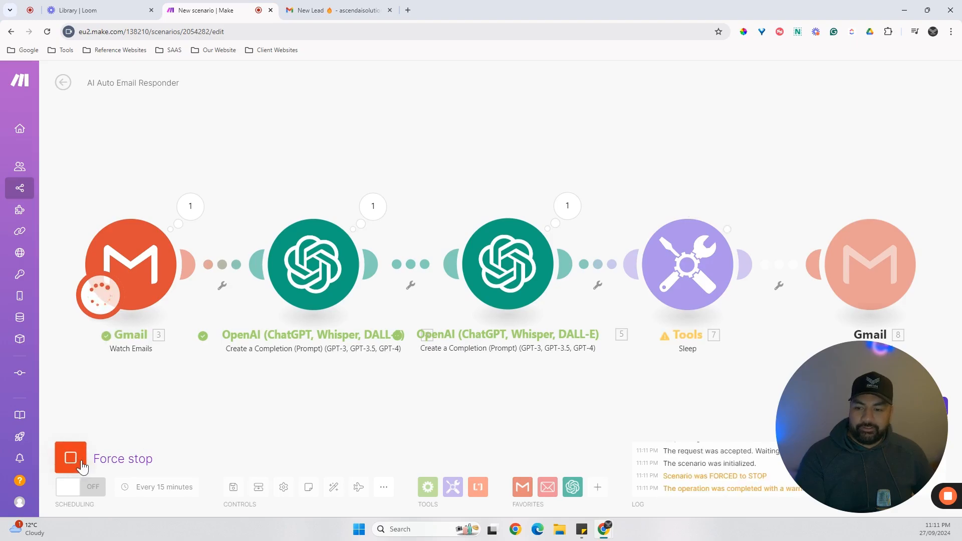
{"action": "left_click", "coordinate": [74, 464]}
{"action": "left_click", "coordinate": [73, 465]}
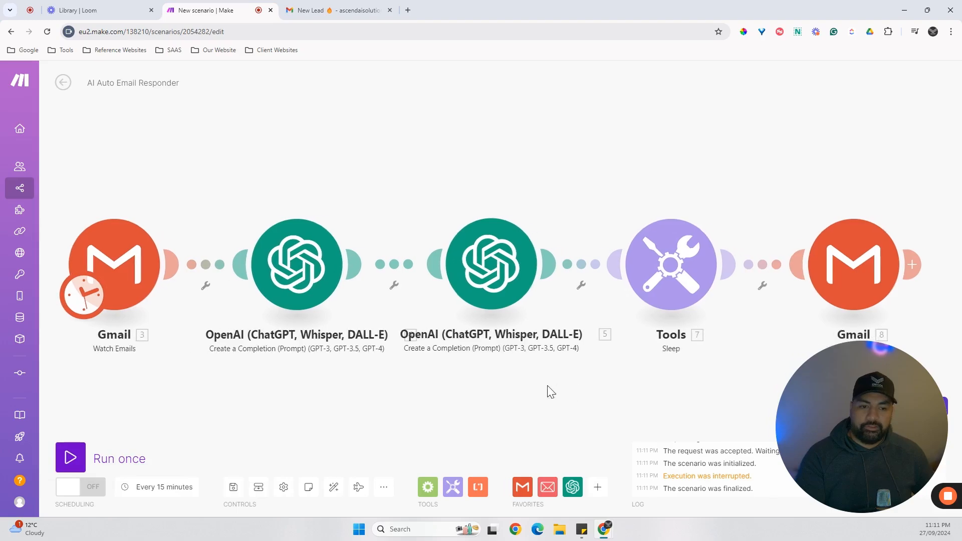
Check the Sleep module's delay setting and its available module actions.
{"action": "scroll", "coordinate": [547, 393], "scroll_direction": "right", "scroll_amount": 3}
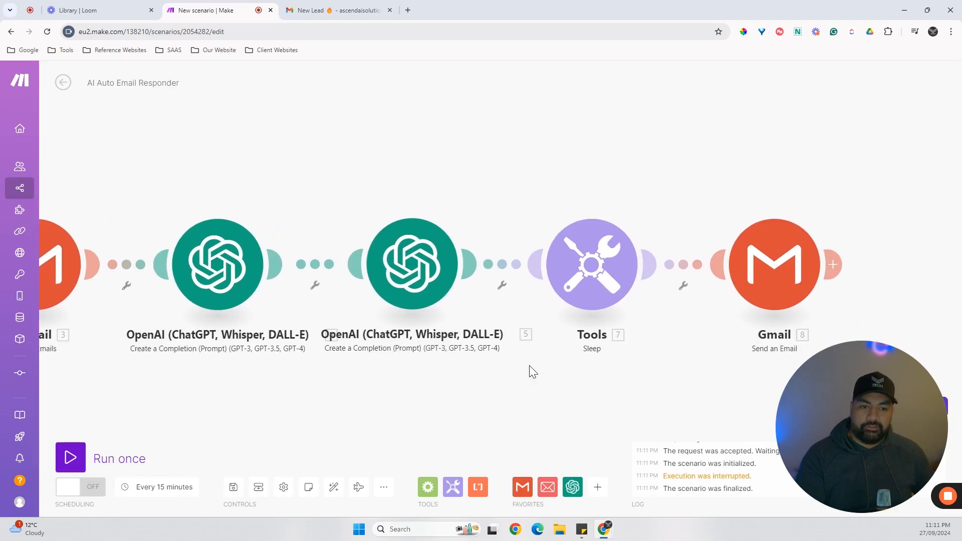
{"action": "left_click", "coordinate": [604, 286]}
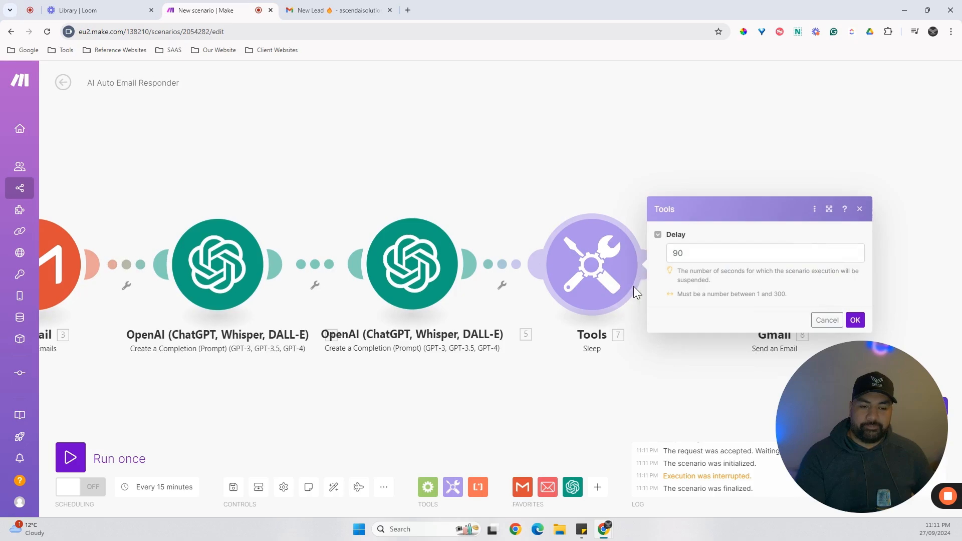
{"action": "left_click", "coordinate": [493, 387]}
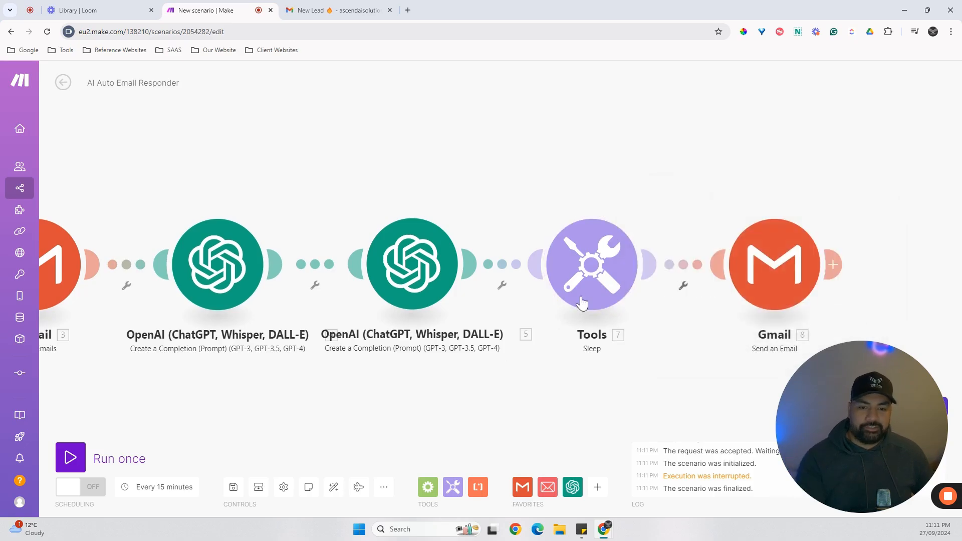
{"action": "right_click", "coordinate": [597, 286]}
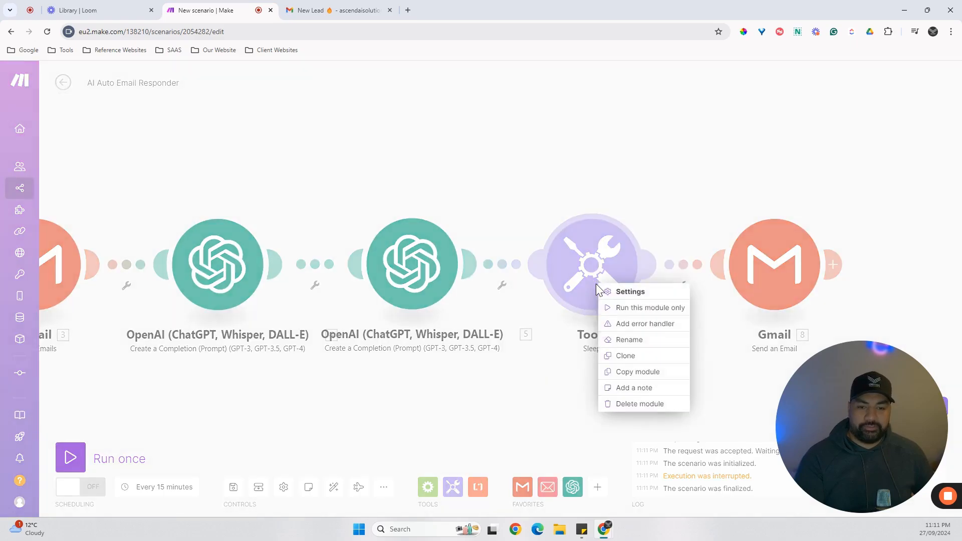
{"action": "left_click", "coordinate": [547, 397]}
Unlink the Sleep module from both the Gmail Send an Email module and the second OpenAI module.
{"action": "right_click", "coordinate": [679, 273]}
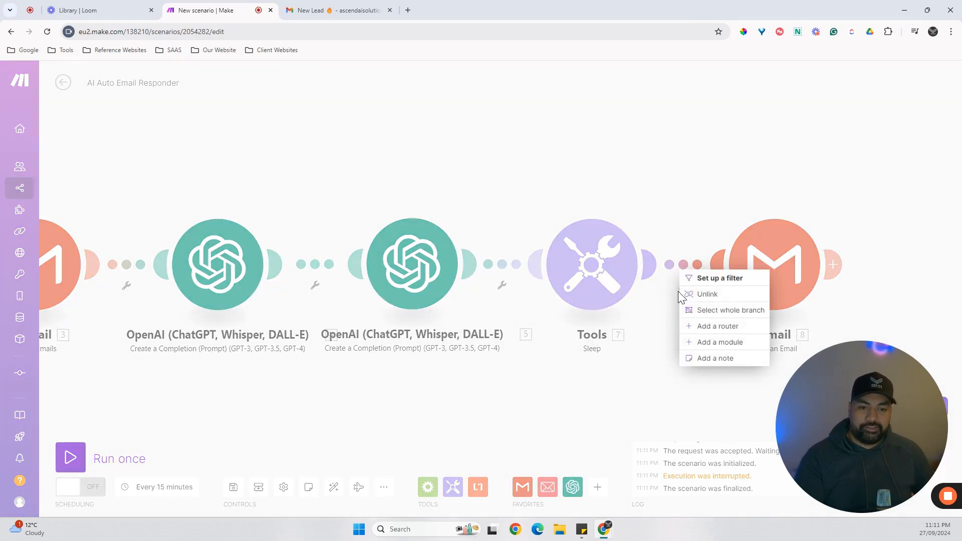
{"action": "left_click", "coordinate": [708, 295]}
{"action": "right_click", "coordinate": [511, 267]}
{"action": "left_click", "coordinate": [538, 288]}
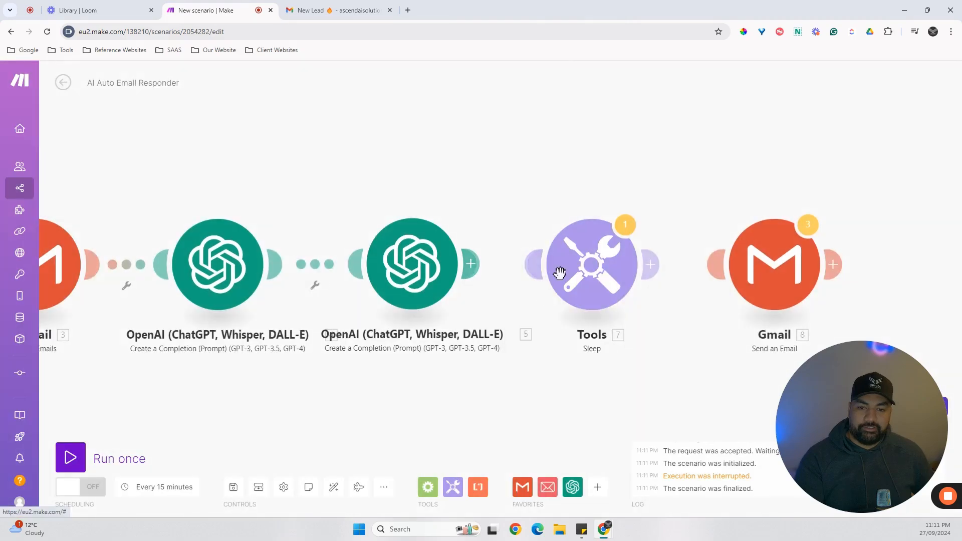
Move the Sleep module above the module chain and unlink it from the second OpenAI module.
{"action": "left_click_drag", "start_coordinate": [560, 273], "coordinate": [550, 156]}
{"action": "right_click", "coordinate": [499, 220]}
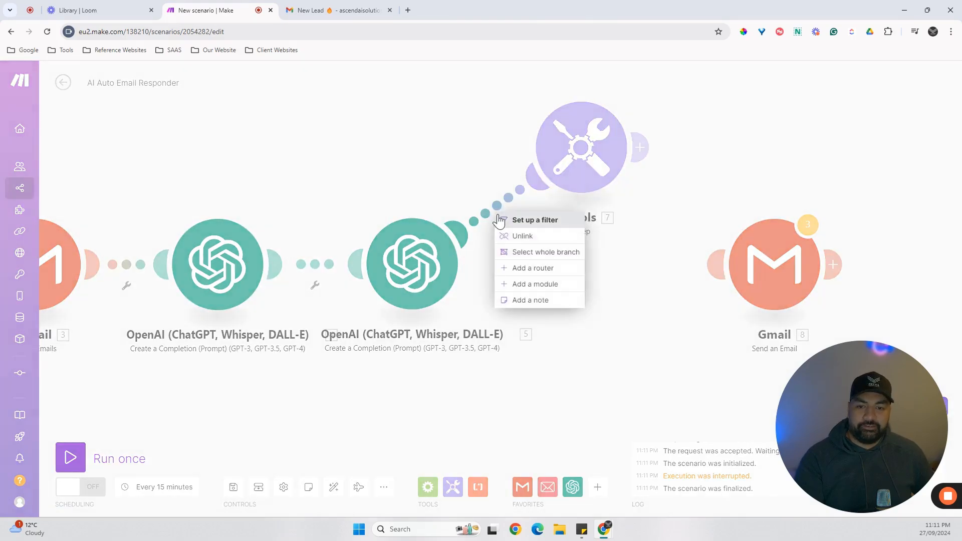
{"action": "left_click", "coordinate": [521, 236]}
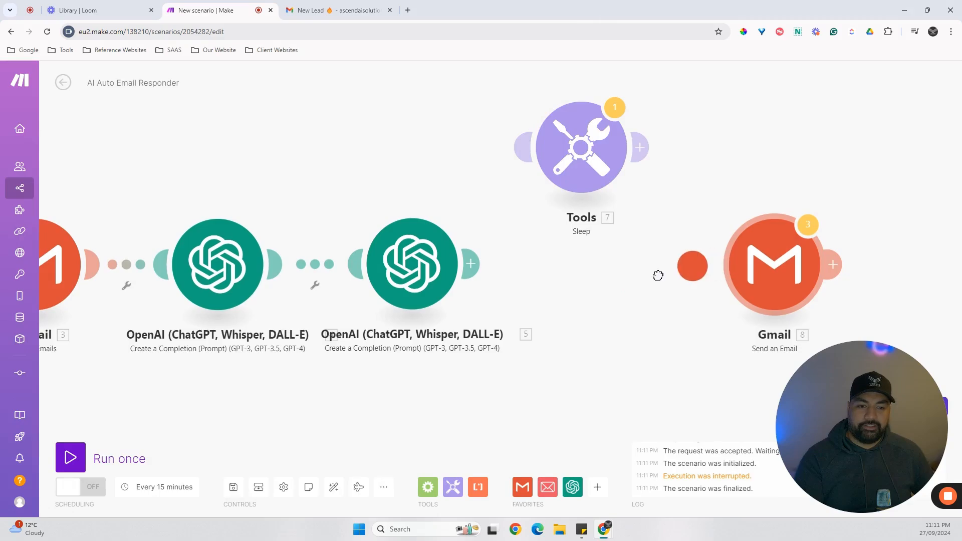
Link the second OpenAI module directly to the Gmail Send an Email module, keeping the Sleep module apart above the chain.
{"action": "left_click_drag", "start_coordinate": [471, 264], "coordinate": [612, 260]}
{"action": "left_click_drag", "start_coordinate": [580, 166], "coordinate": [514, 126]}
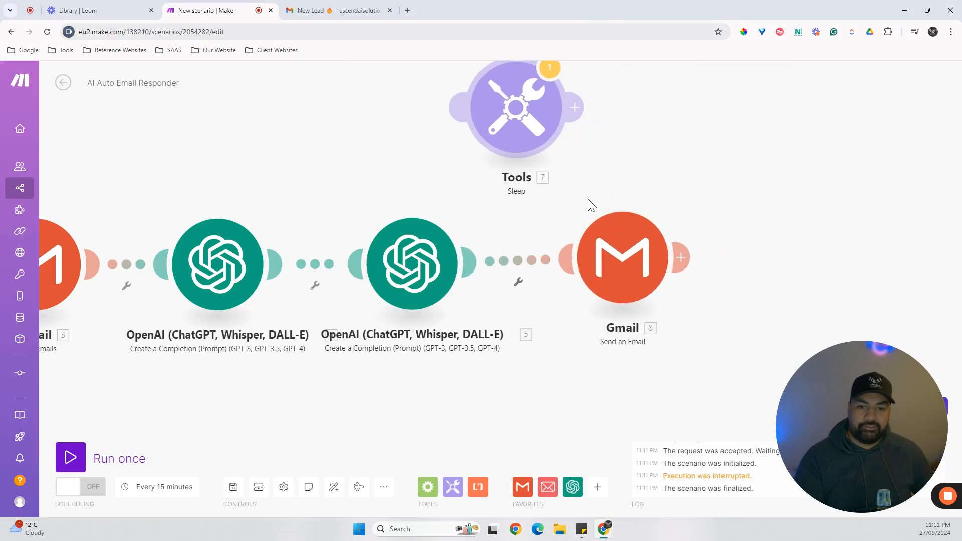
{"action": "mouse_move", "coordinate": [629, 273]}
{"action": "left_mouse_down"}
{"action": "mouse_move", "coordinate": [618, 268]}
{"action": "mouse_move", "coordinate": [627, 276]}
{"action": "left_mouse_up"}
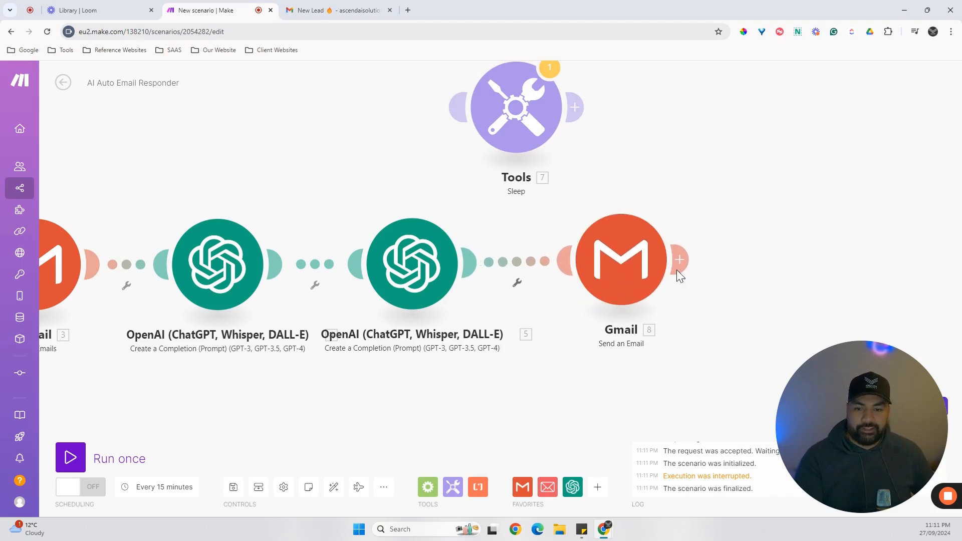
{"action": "left_click_drag", "start_coordinate": [634, 272], "coordinate": [634, 281]}
{"action": "left_click_drag", "start_coordinate": [237, 390], "coordinate": [401, 391]}
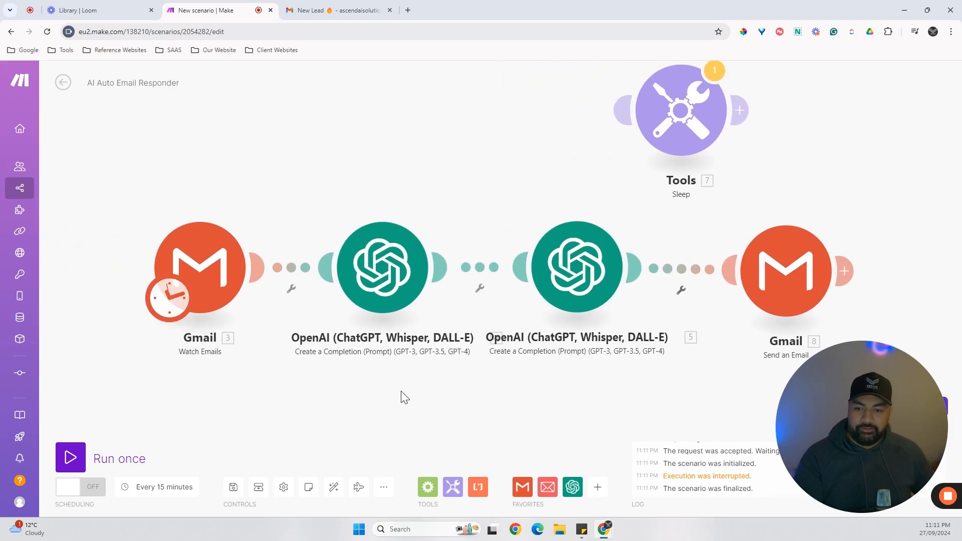
{"action": "scroll", "coordinate": [387, 409], "scroll_direction": "down", "scroll_amount": 3}
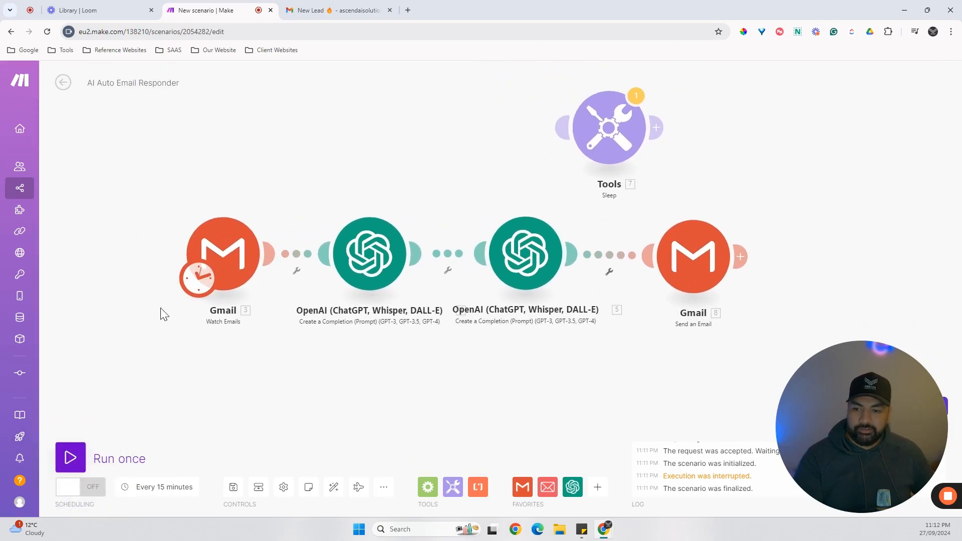
Set the Gmail Watch Emails trigger to start from the first listed New Lead email, dated 26/09/2024 10:32 PM, and run the scenario once.
{"action": "right_click", "coordinate": [239, 273]}
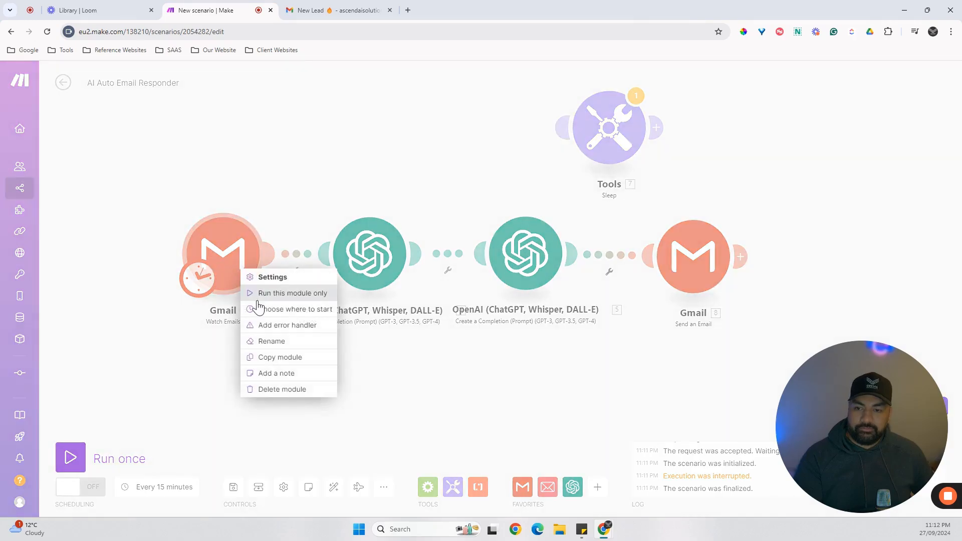
{"action": "left_click", "coordinate": [274, 310]}
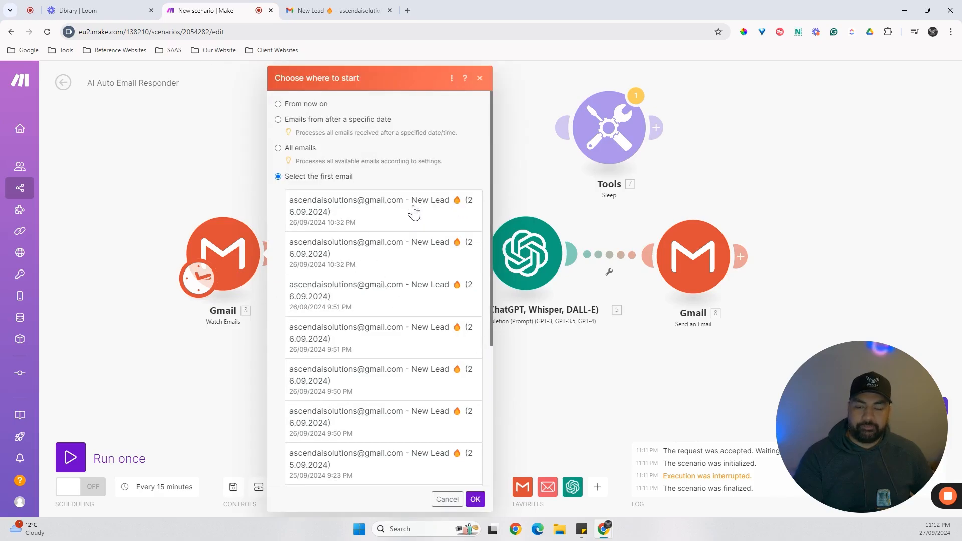
{"action": "left_click", "coordinate": [427, 214]}
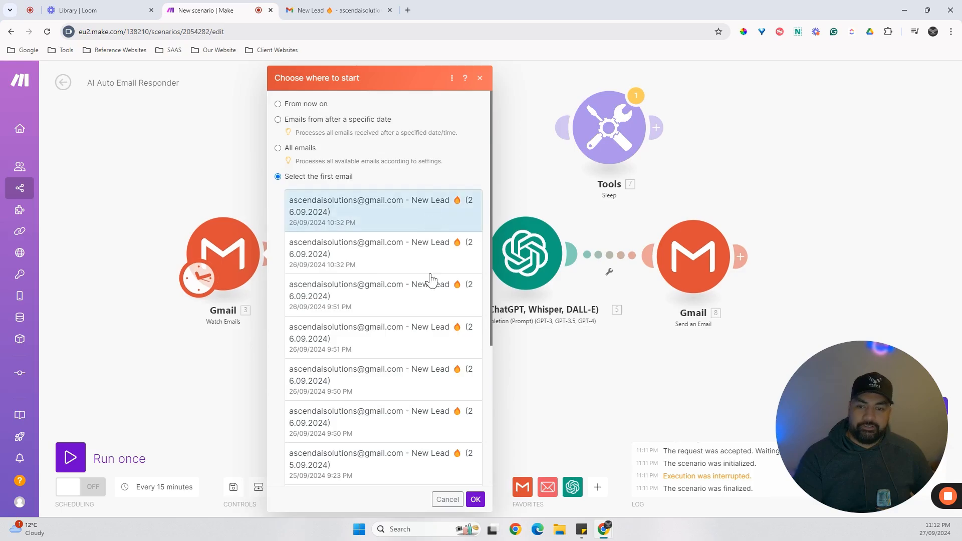
{"action": "left_click", "coordinate": [476, 499]}
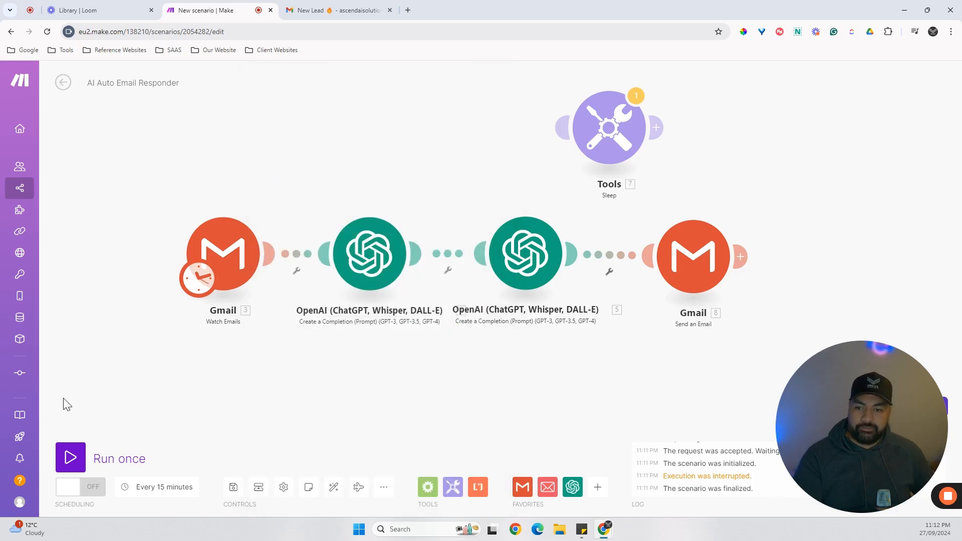
{"action": "left_click", "coordinate": [71, 460]}
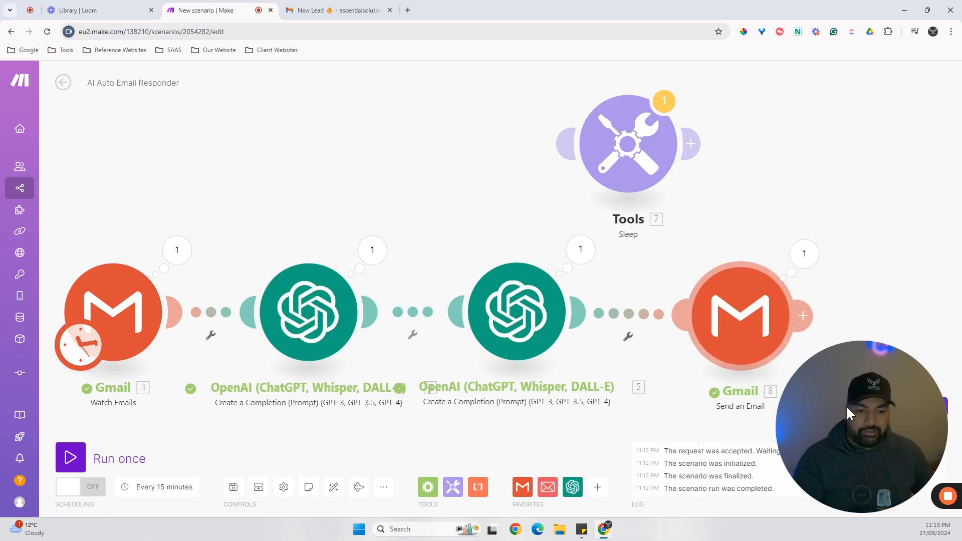
{"action": "left_click_drag", "start_coordinate": [847, 408], "coordinate": [35, 423]}
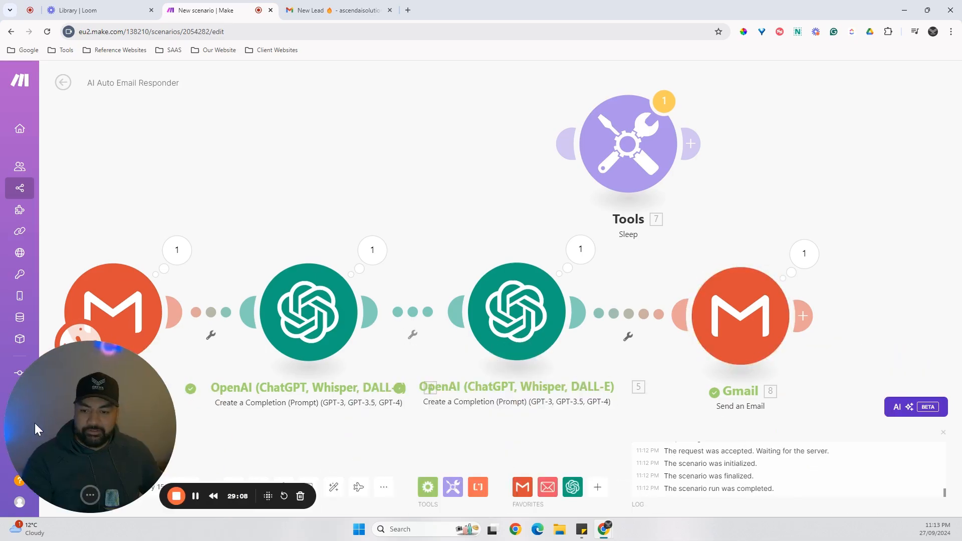
{"action": "left_click", "coordinate": [197, 503]}
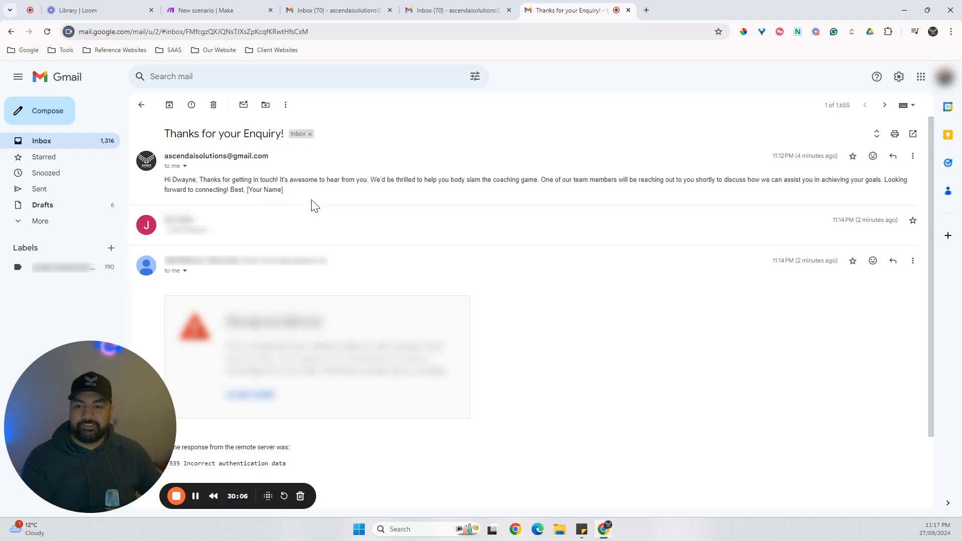
Switch from the received reply in Gmail back to the Make scenario and review the executed module chain.
{"action": "left_click", "coordinate": [212, 11]}
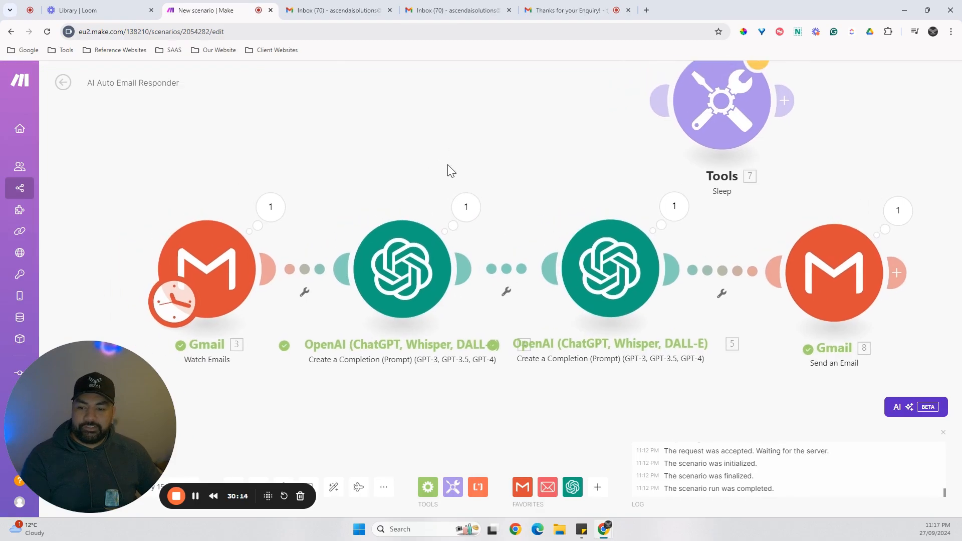
{"action": "left_click_drag", "start_coordinate": [447, 165], "coordinate": [438, 193]}
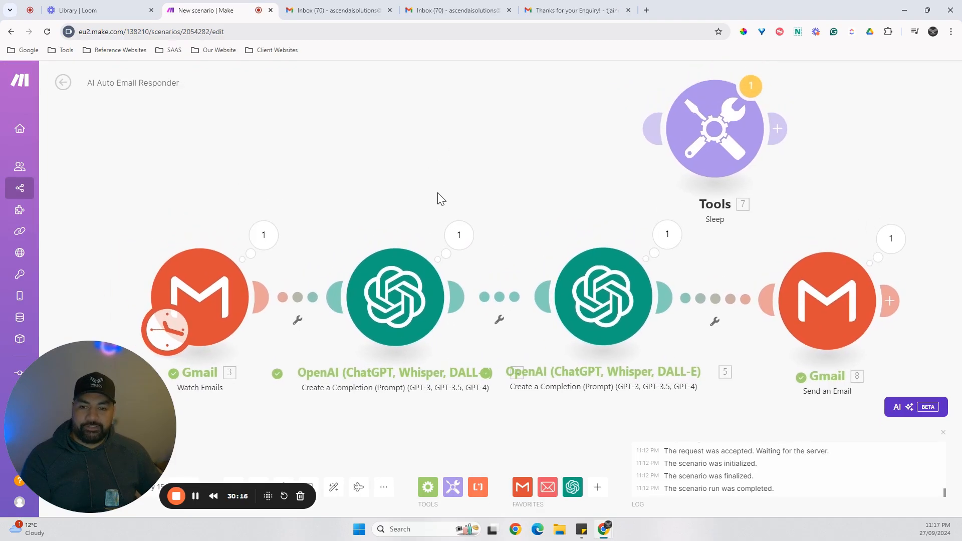
{"action": "scroll", "coordinate": [473, 190], "scroll_direction": "down", "scroll_amount": 3}
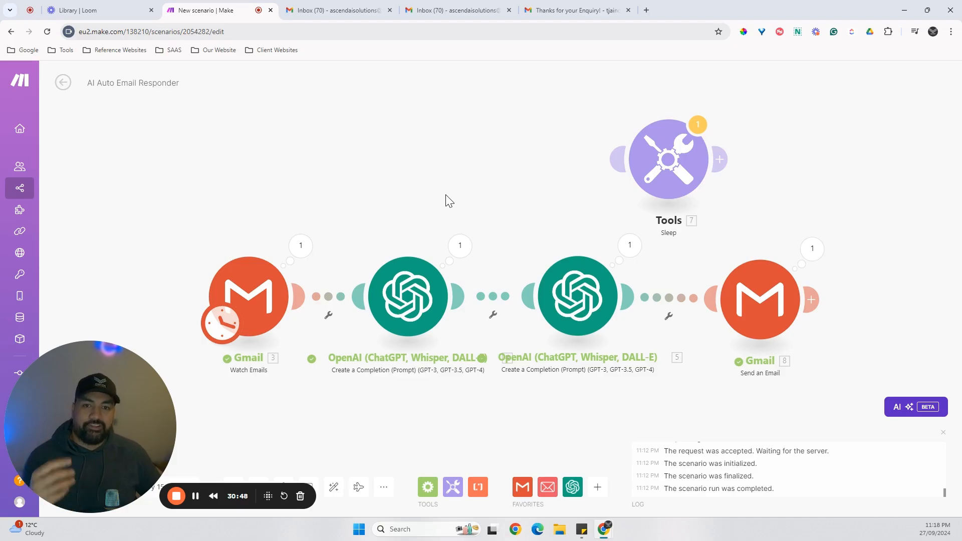
{"action": "left_click_drag", "start_coordinate": [479, 202], "coordinate": [489, 192]}
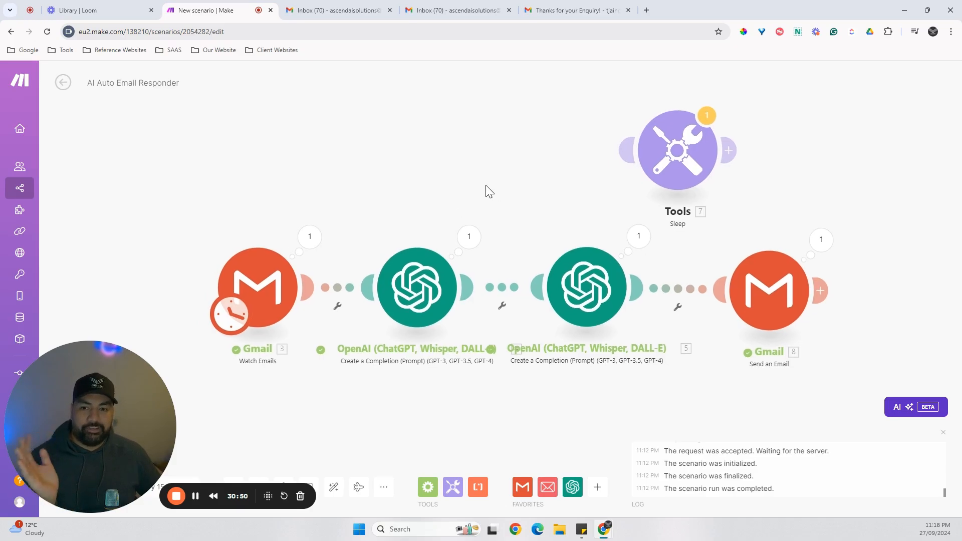